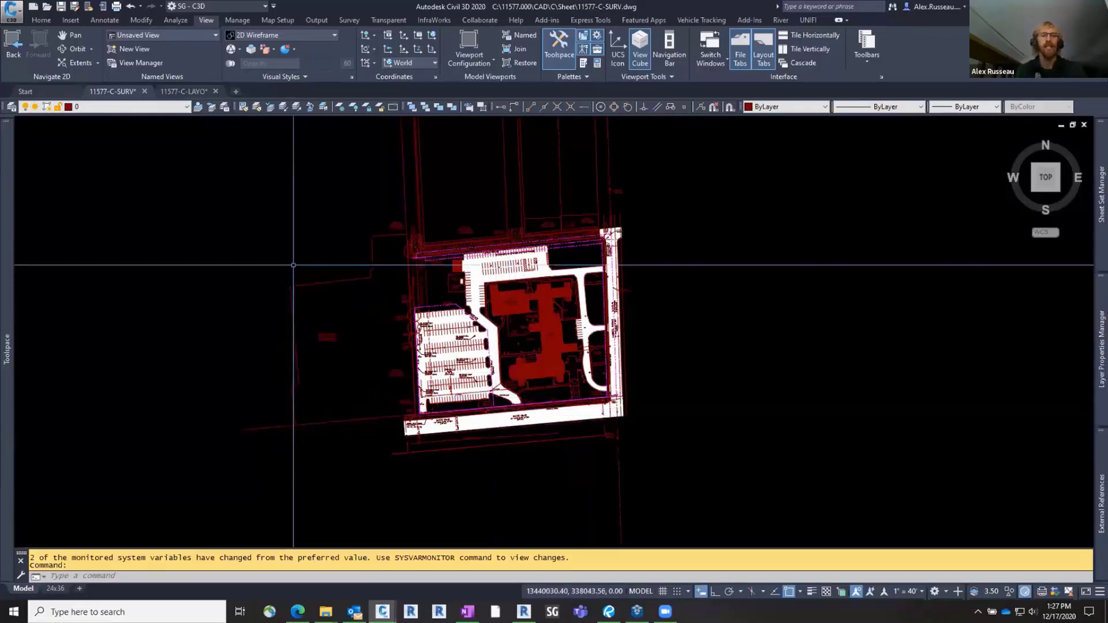
- Export the current survey drawing as an AutoCAD DWG into the NonRevitLinks folder, replacing the existing 11577-C-SURV-Model.dwg
{"action": "scroll", "coordinate": [303, 196], "scroll_direction": "up", "scroll_amount": 1}
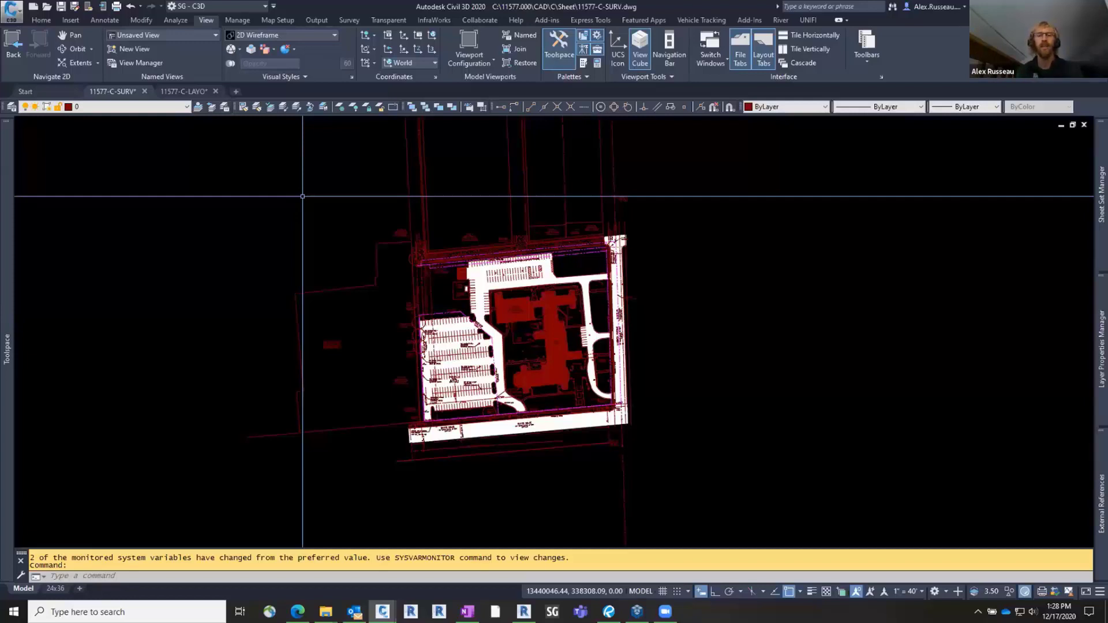
{"action": "scroll", "coordinate": [306, 208], "scroll_direction": "down", "scroll_amount": 3}
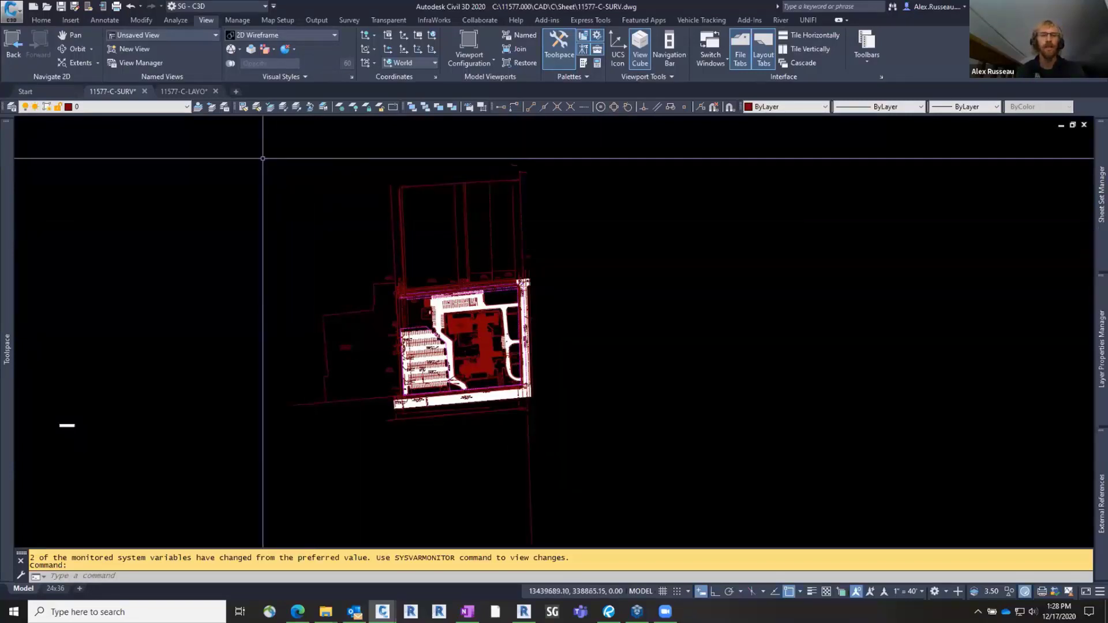
{"action": "middle_click_drag", "start_coordinate": [263, 157], "coordinate": [268, 168]}
{"action": "left_click", "coordinate": [10, 21]}
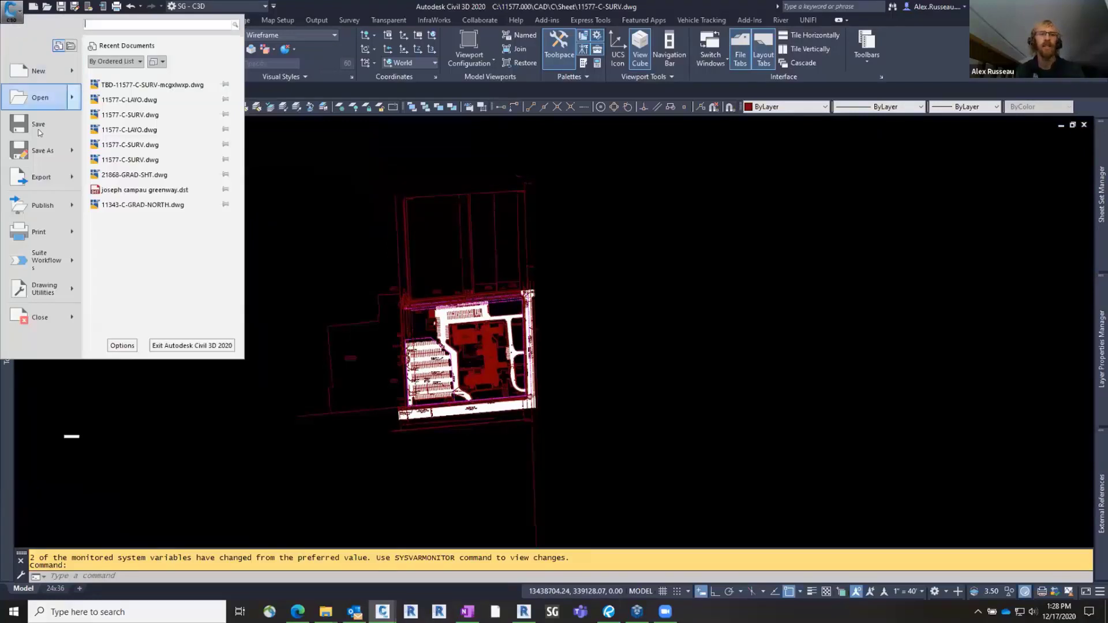
{"action": "left_click", "coordinate": [69, 182]}
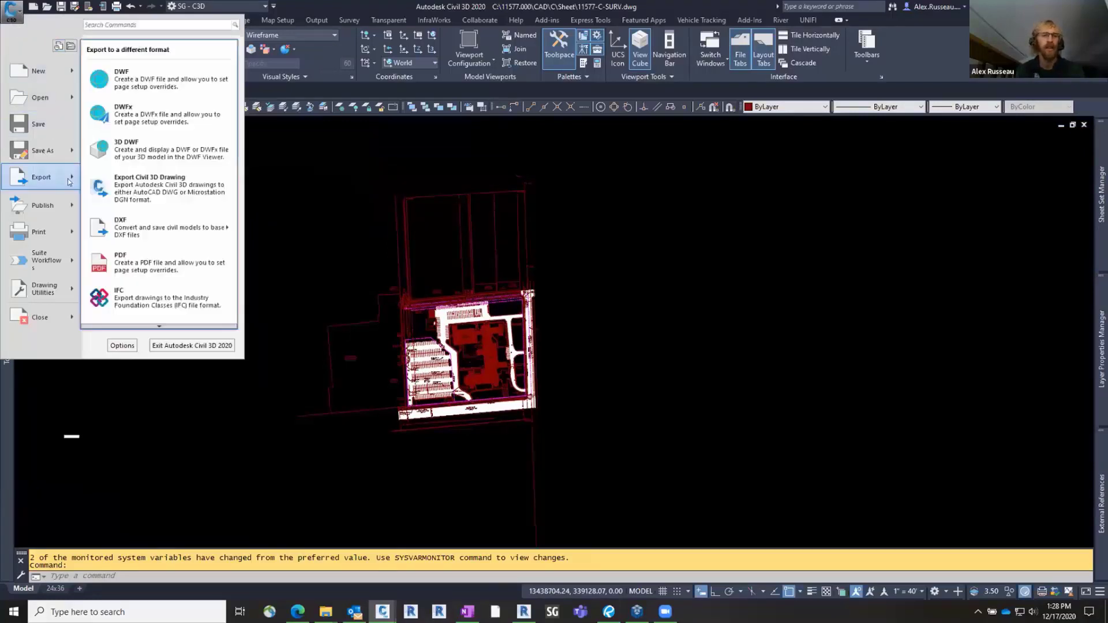
{"action": "left_click", "coordinate": [125, 188]}
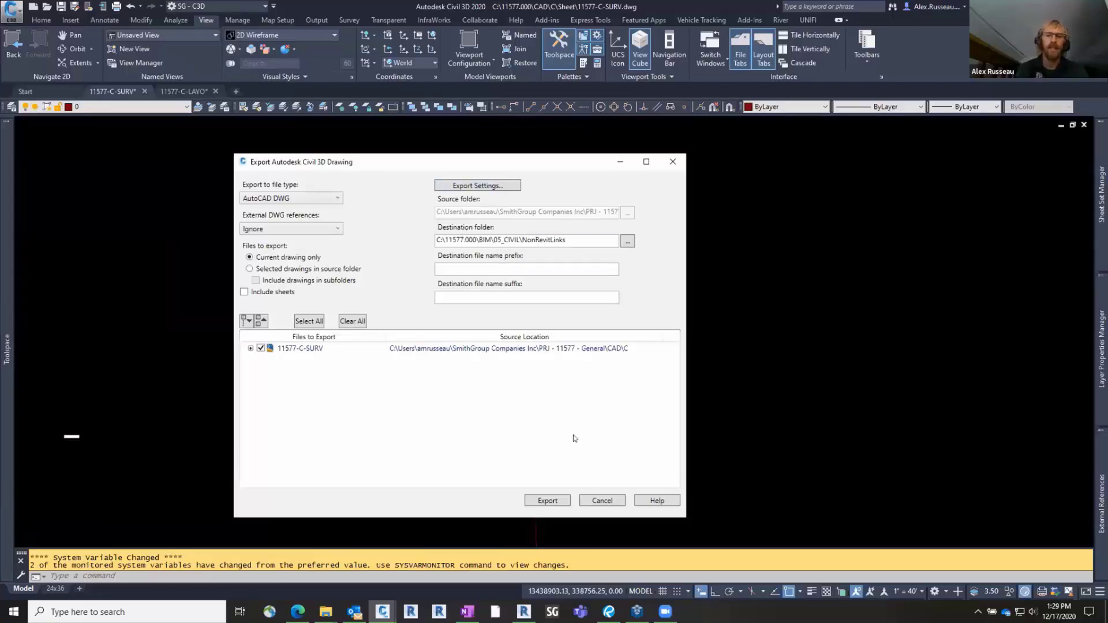
{"action": "left_click", "coordinate": [547, 500]}
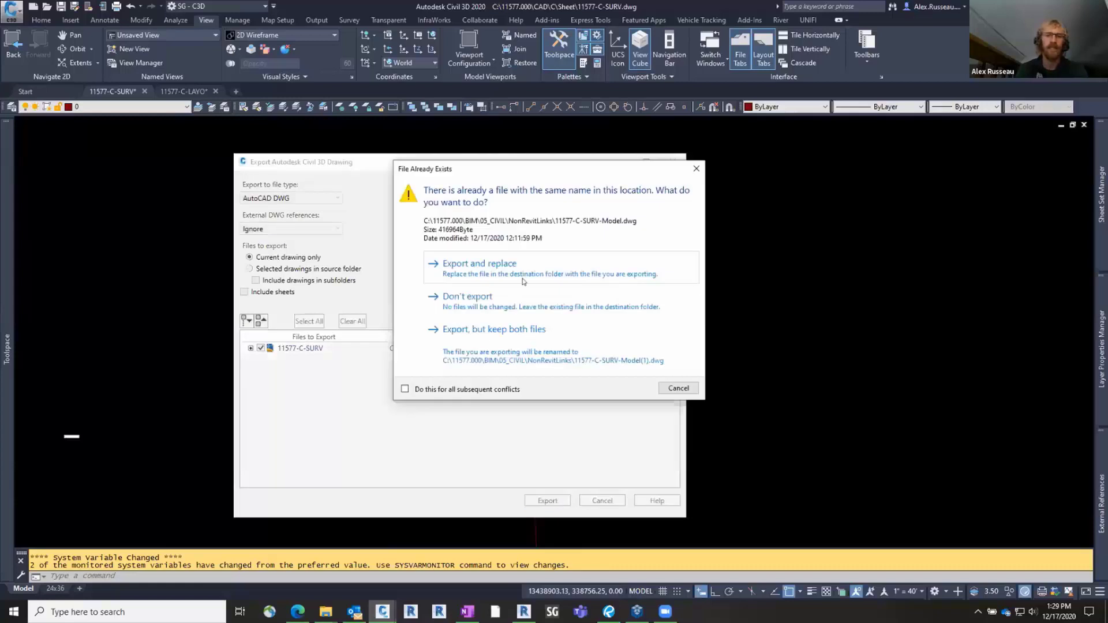
{"action": "left_click", "coordinate": [518, 270]}
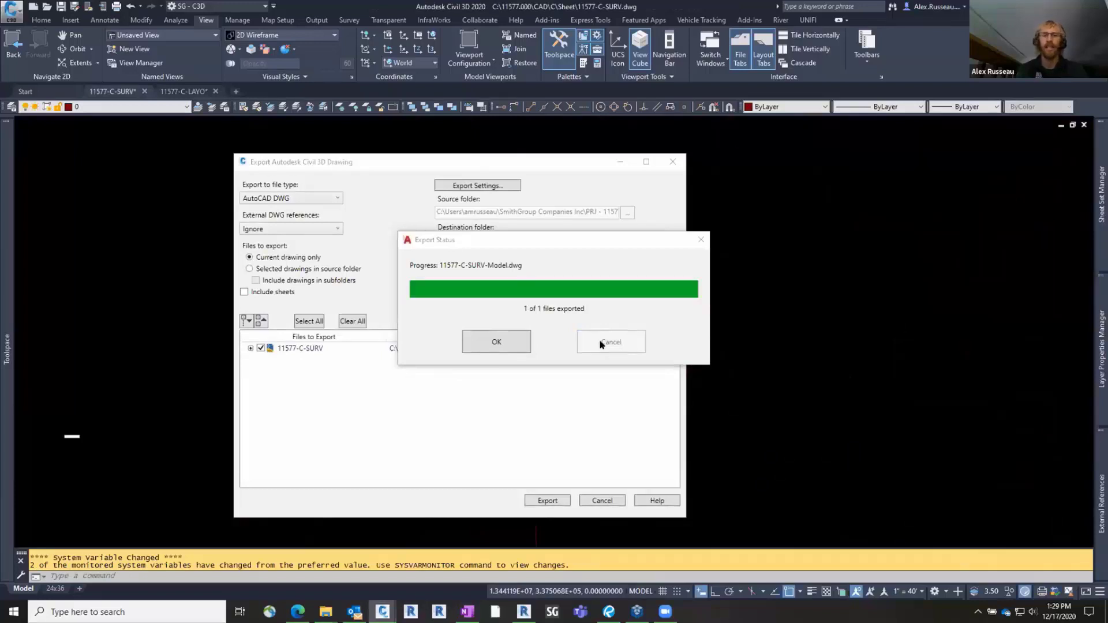
{"action": "left_click", "coordinate": [509, 336]}
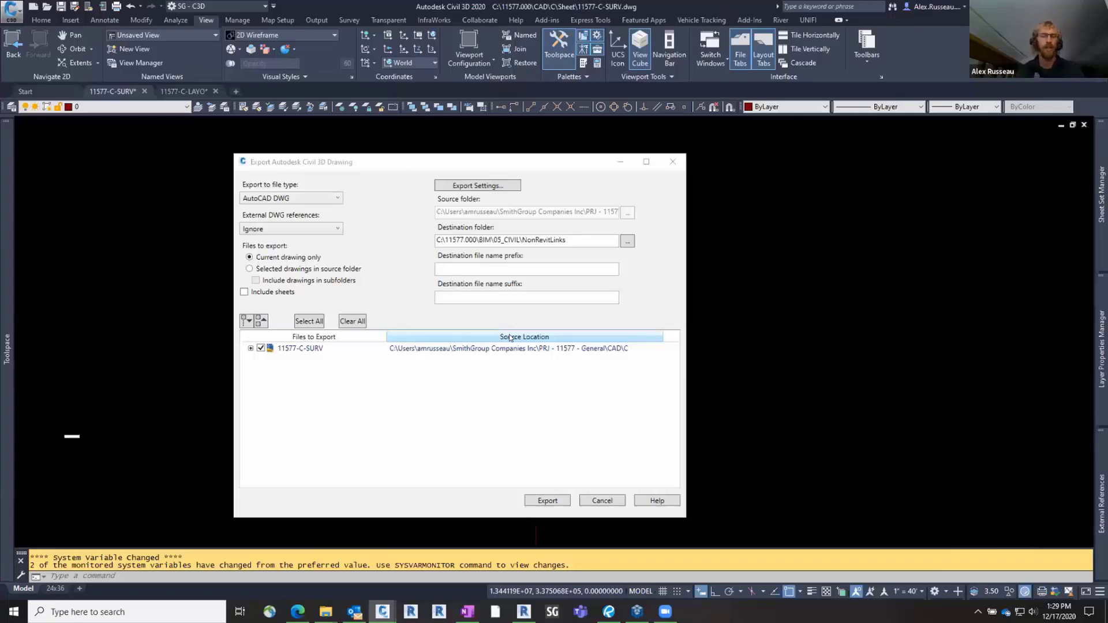
{"action": "left_click", "coordinate": [599, 501]}
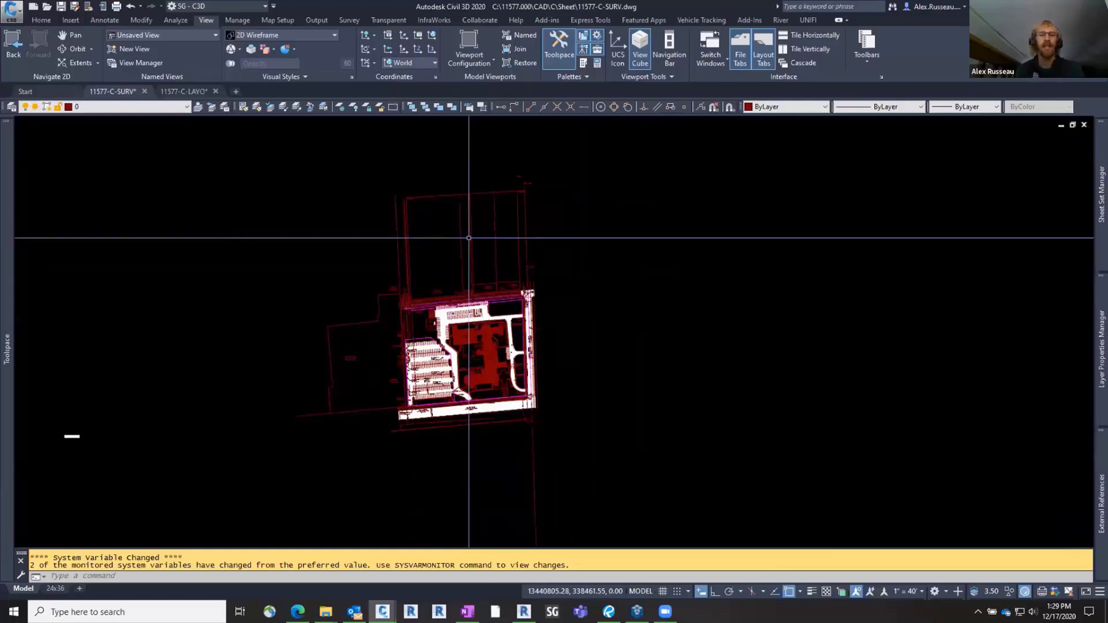
- Switch to the 11577-C-LAYO drawing and examine the building external reference within the proposed site layout
{"action": "scroll", "coordinate": [595, 253], "scroll_direction": "down", "scroll_amount": 2}
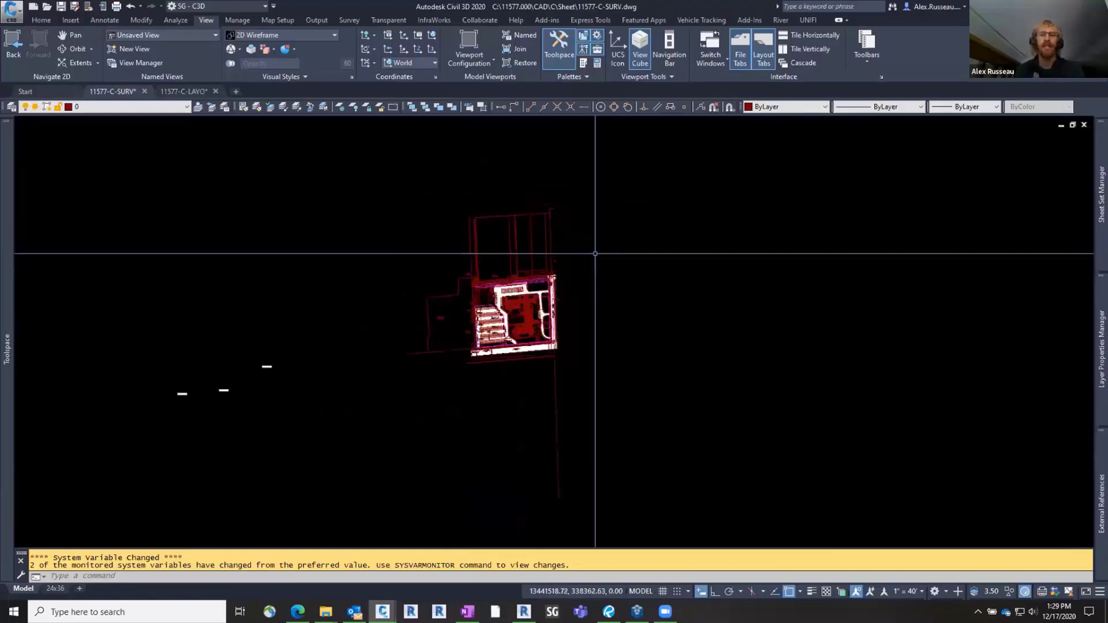
{"action": "left_click", "coordinate": [203, 92]}
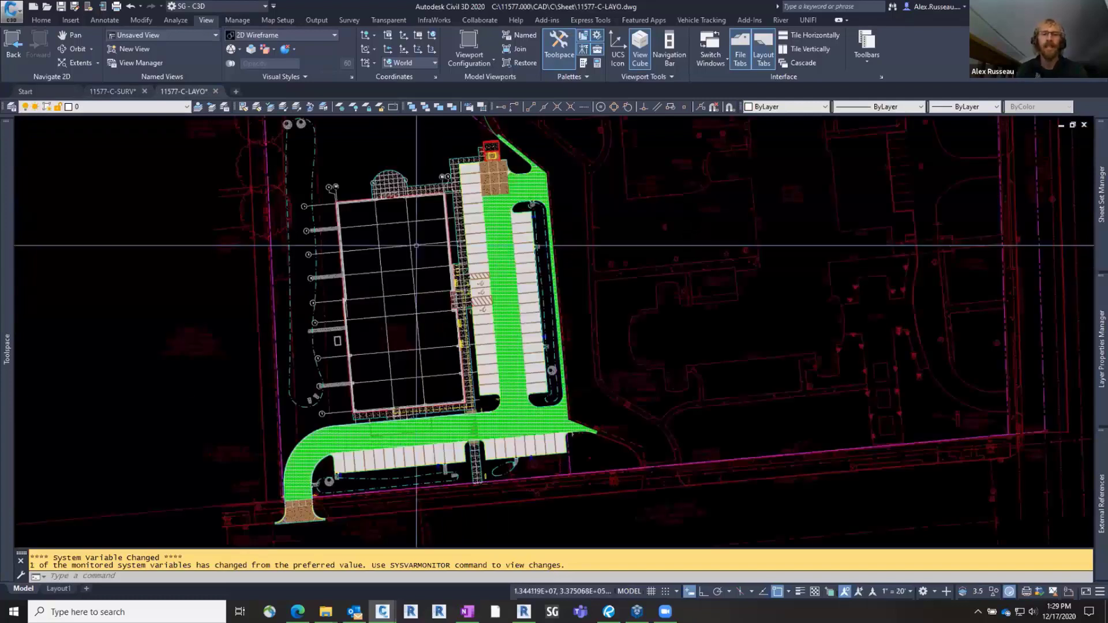
{"action": "scroll", "coordinate": [376, 253], "scroll_direction": "down", "scroll_amount": 4}
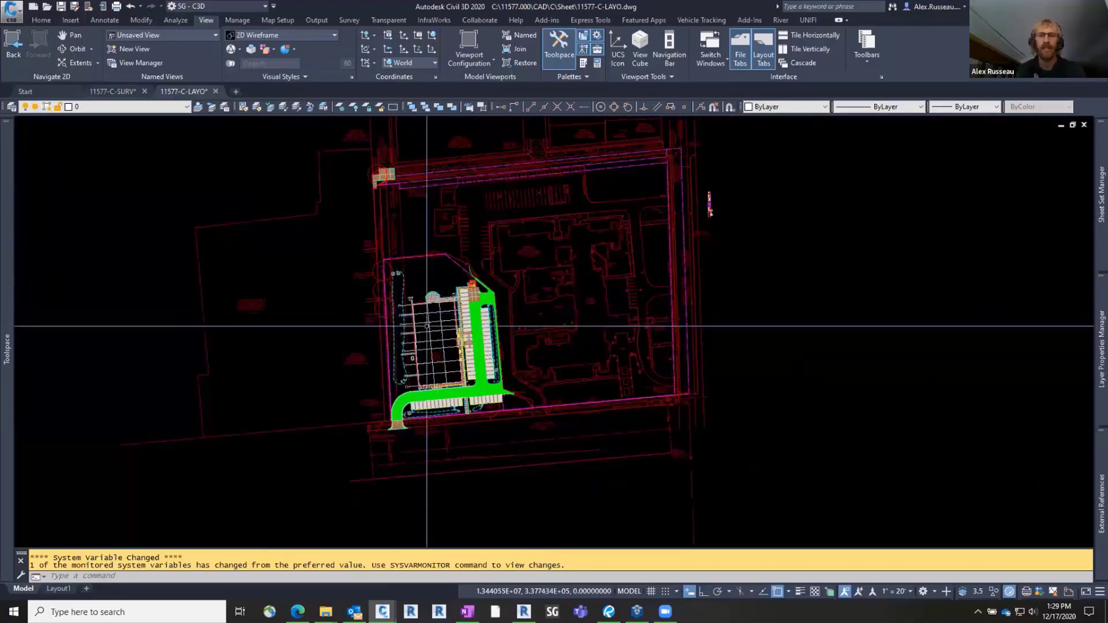
{"action": "scroll", "coordinate": [427, 328], "scroll_direction": "up", "scroll_amount": 2}
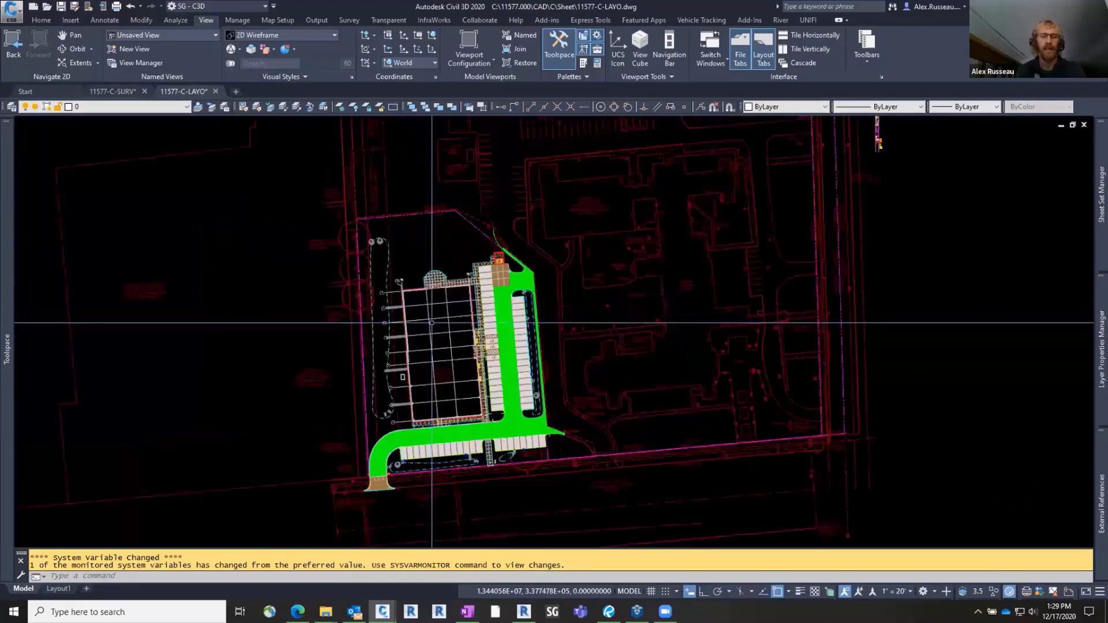
{"action": "left_click", "coordinate": [434, 322]}
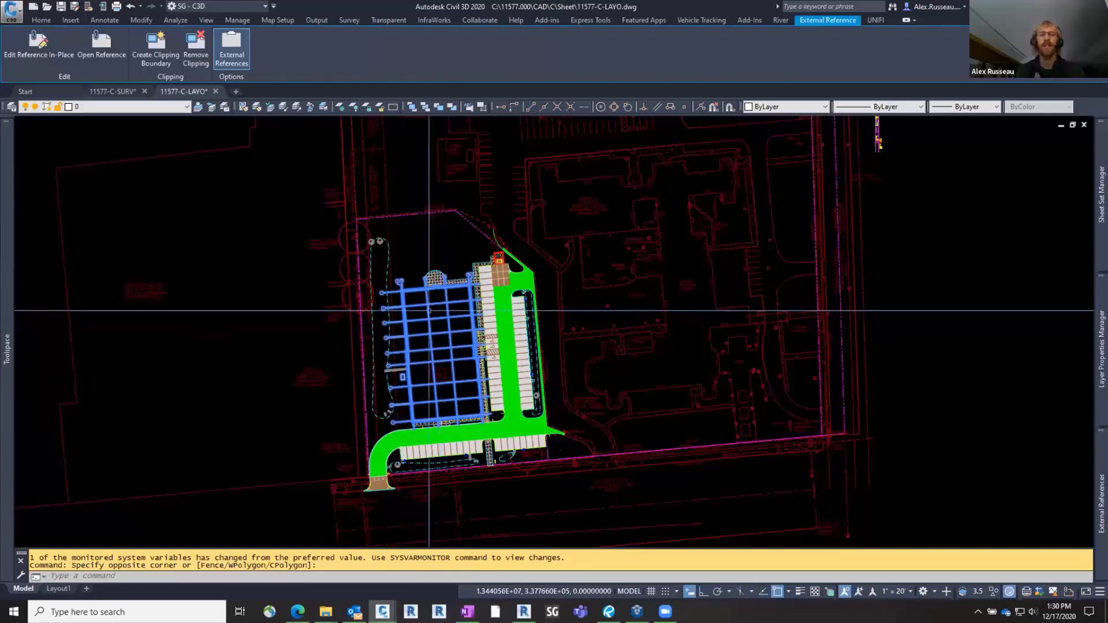
{"action": "scroll", "coordinate": [419, 311], "scroll_direction": "up", "scroll_amount": 2}
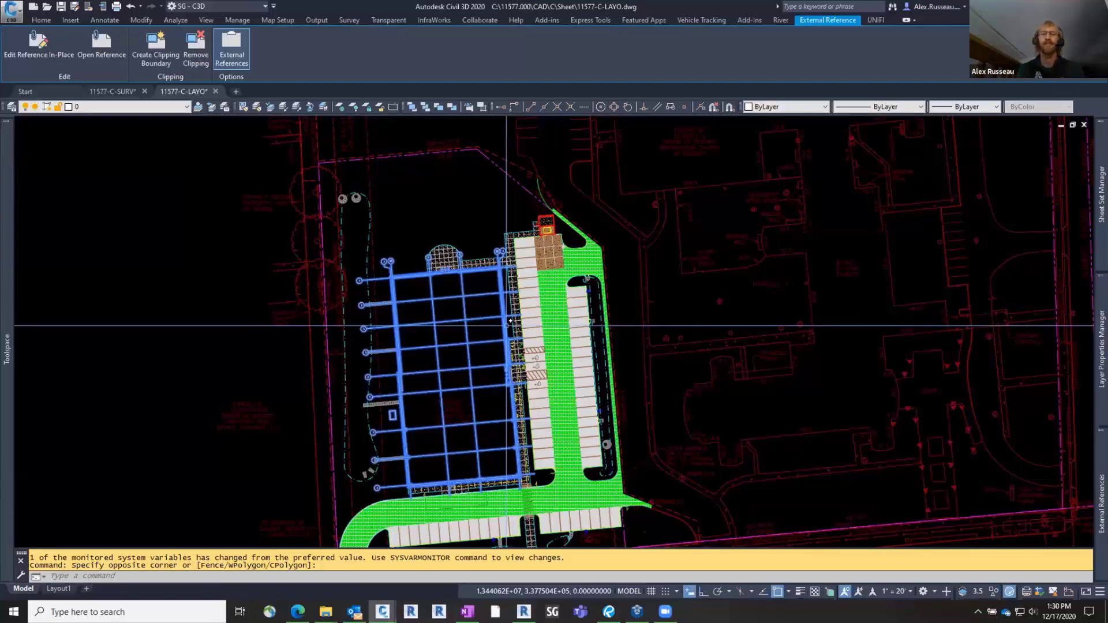
{"action": "scroll", "coordinate": [506, 327], "scroll_direction": "up", "scroll_amount": 4}
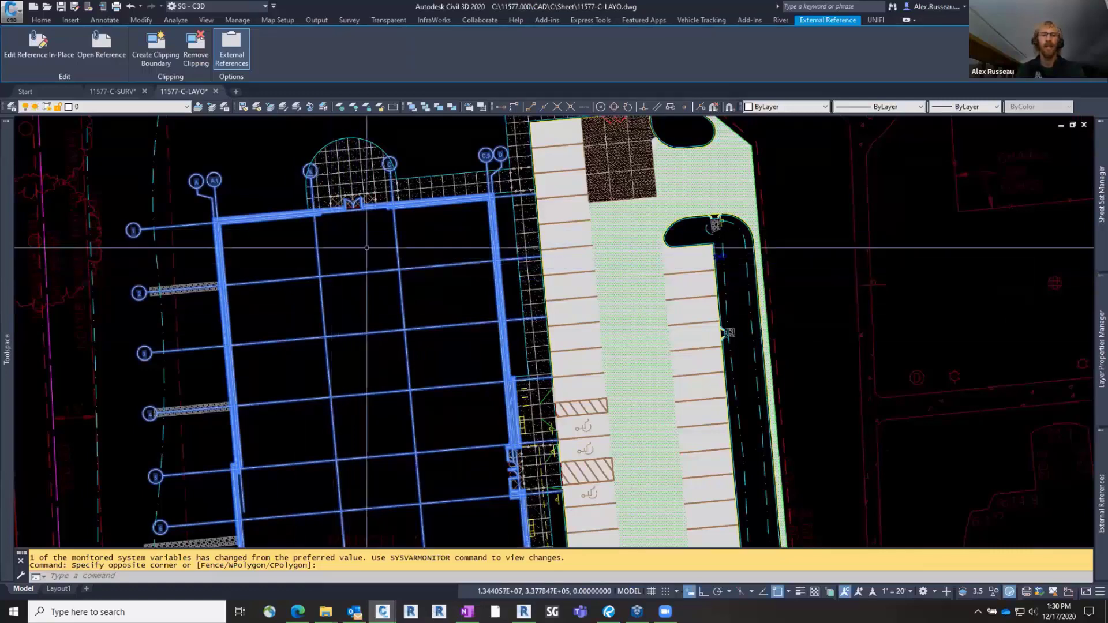
{"action": "key", "text": "Escape"}
{"action": "scroll", "coordinate": [343, 271], "scroll_direction": "down", "scroll_amount": 2}
{"action": "scroll", "coordinate": [343, 270], "scroll_direction": "down", "scroll_amount": 4}
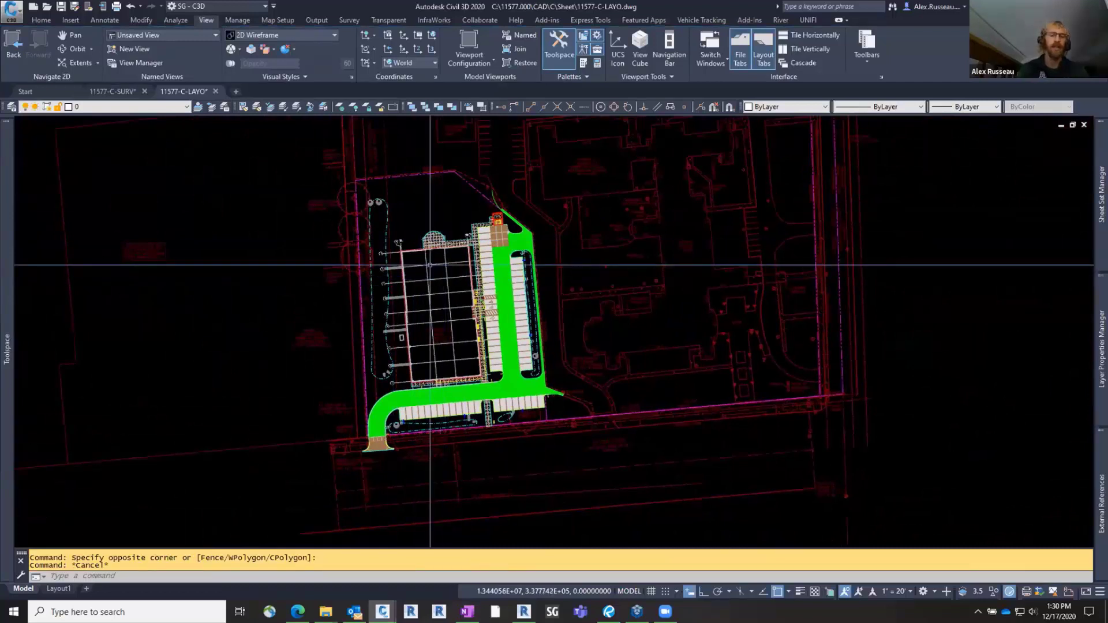
- Start a Write Block (WBLOCK) and select all proposed site layout objects except the building external reference
{"action": "type", "text": "wblock"}
{"action": "key", "text": "Return"}
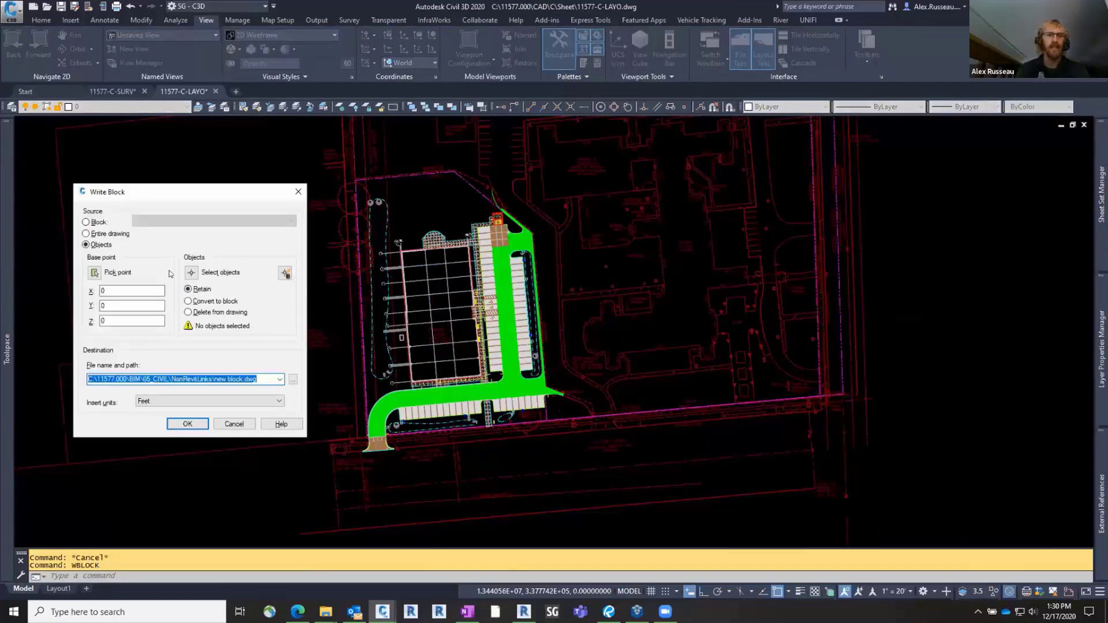
{"action": "left_click", "coordinate": [191, 272]}
{"action": "scroll", "coordinate": [588, 277], "scroll_direction": "down", "scroll_amount": 2}
{"action": "left_click", "coordinate": [384, 194]}
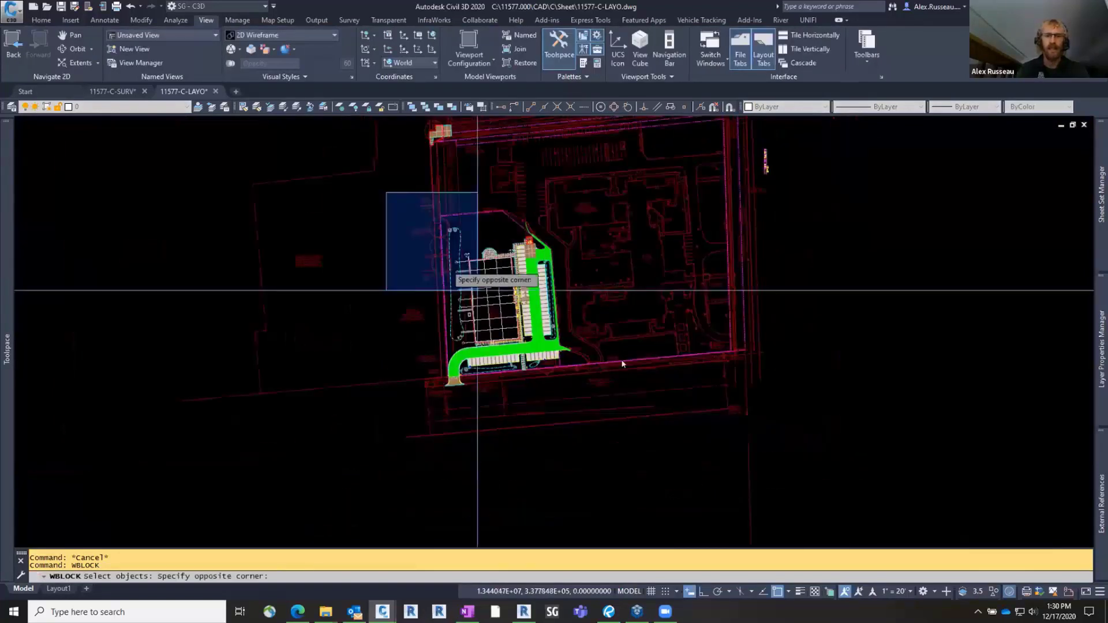
{"action": "left_click", "coordinate": [656, 404]}
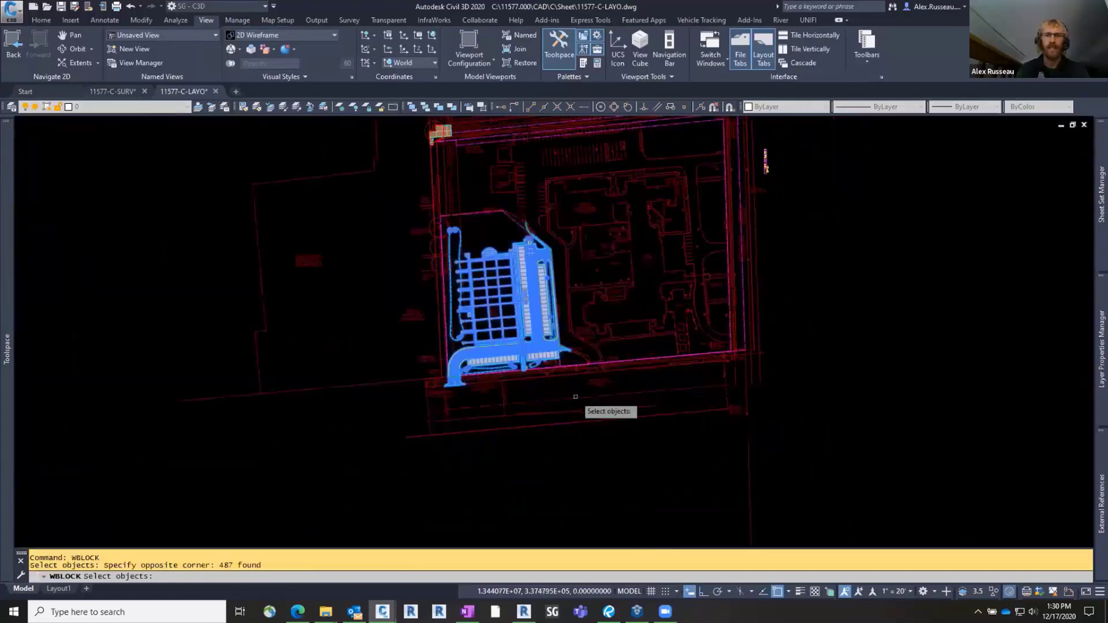
{"action": "left_click", "coordinate": [500, 288], "text": "shift"}
{"action": "left_click", "coordinate": [504, 291], "text": "shift"}
{"action": "key", "text": "Return"}
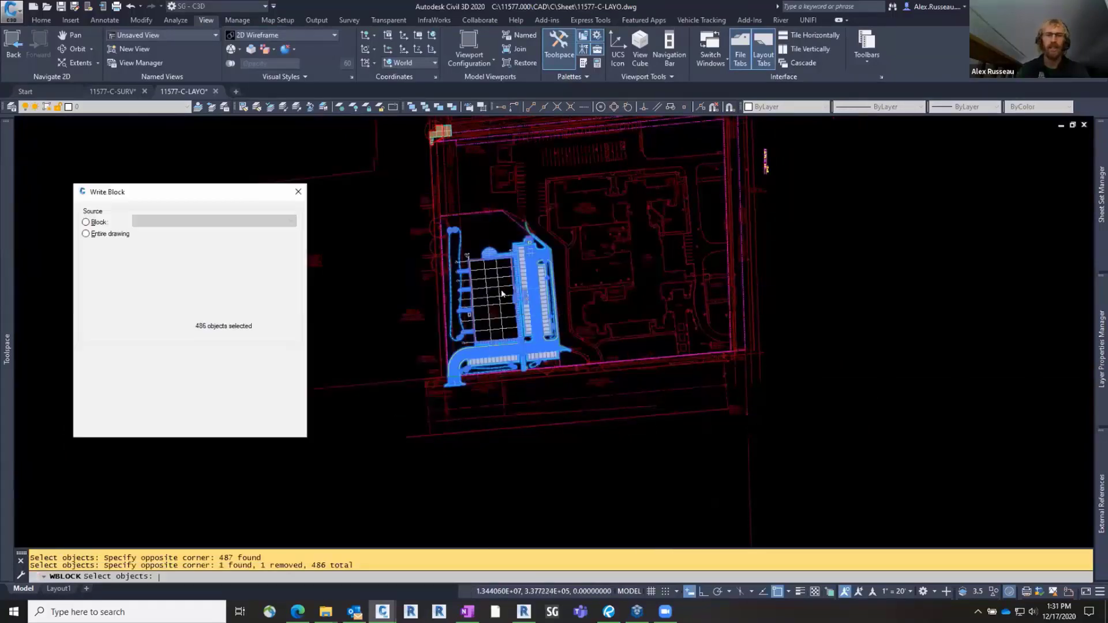
- Write the selected objects to 11577-C-LAYO.dwg in the NonRevitLinks folder, replacing the existing file and excluding AutoCAD Map information
{"action": "left_click_drag", "start_coordinate": [192, 192], "coordinate": [299, 173]}
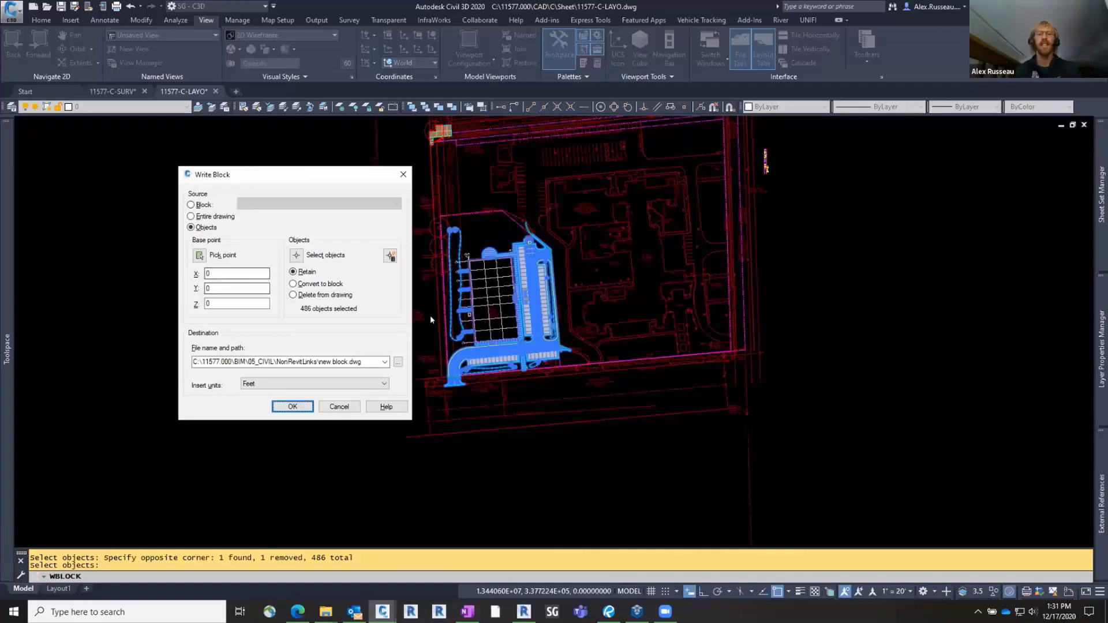
{"action": "left_click", "coordinate": [396, 363]}
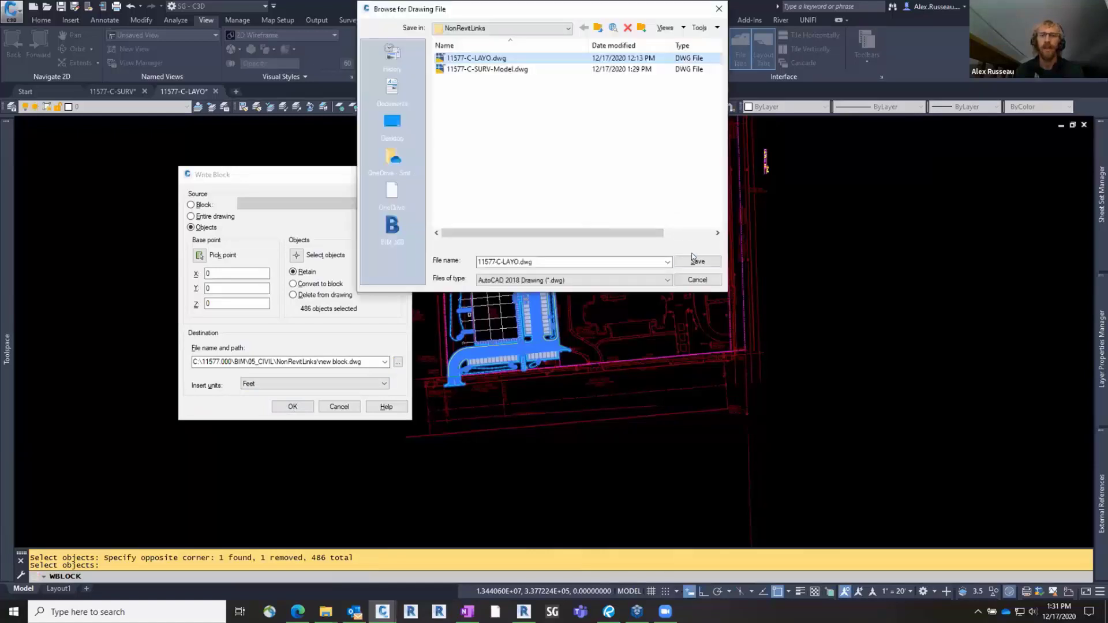
{"action": "left_click", "coordinate": [699, 259]}
{"action": "left_click", "coordinate": [292, 407]}
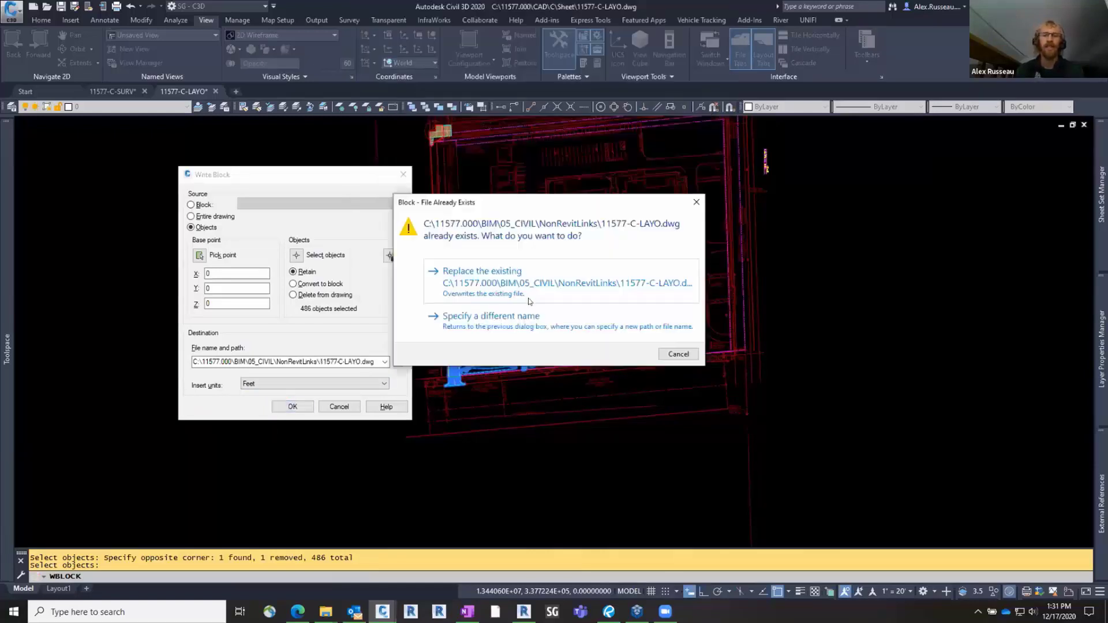
{"action": "left_click", "coordinate": [524, 284]}
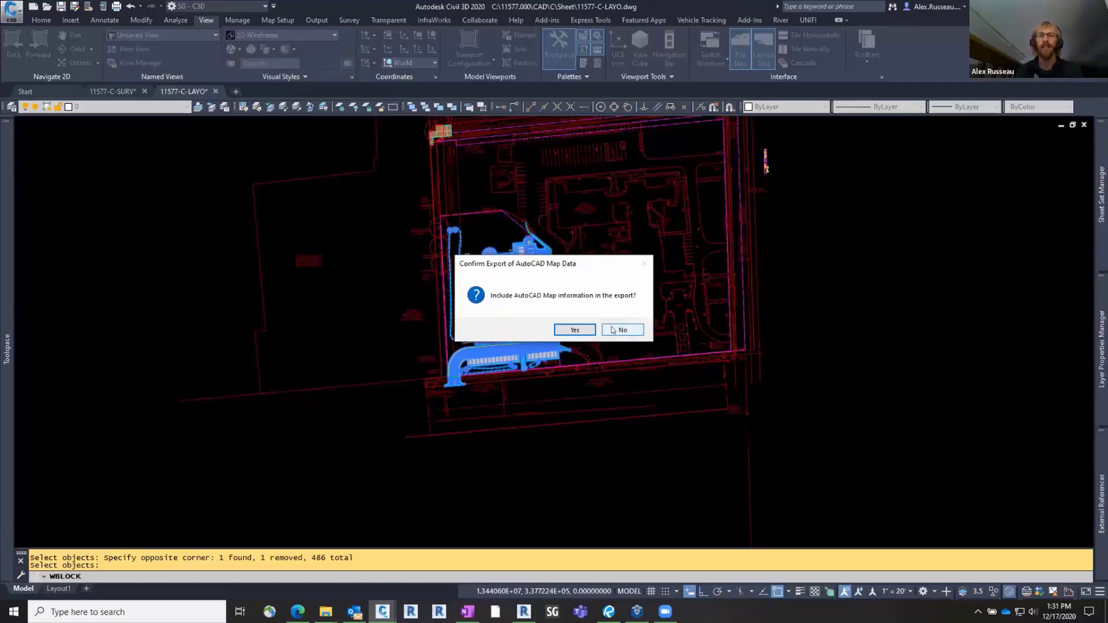
{"action": "left_click", "coordinate": [622, 329]}
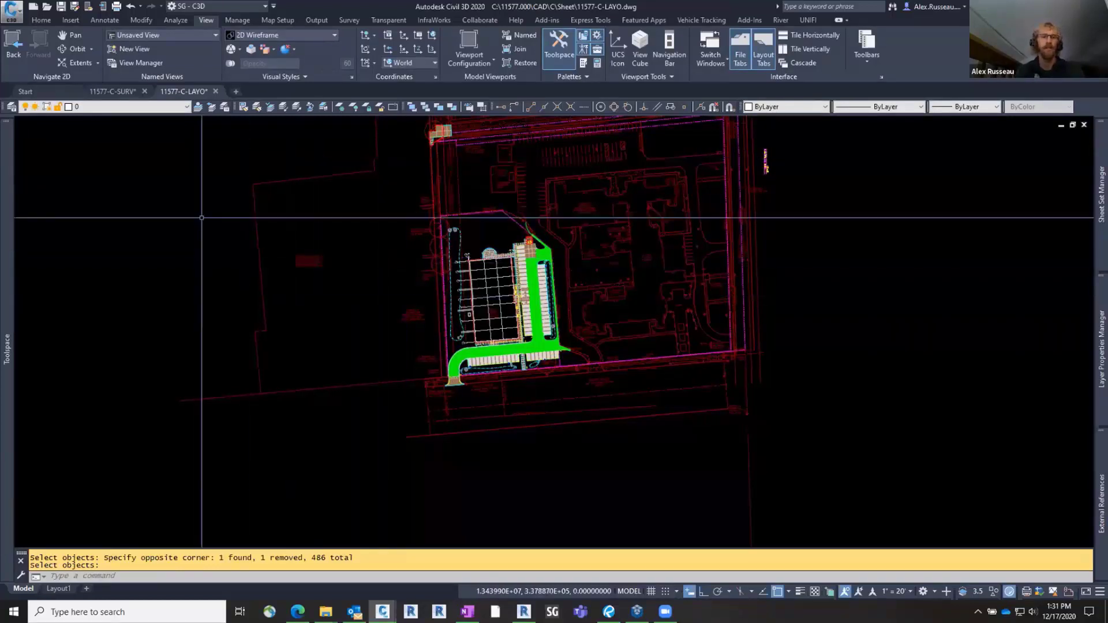
- Switch to Revit and open the WORKING LAYOUT PLAN floor plan view
{"action": "middle_click_drag", "start_coordinate": [201, 218], "coordinate": [199, 250]}
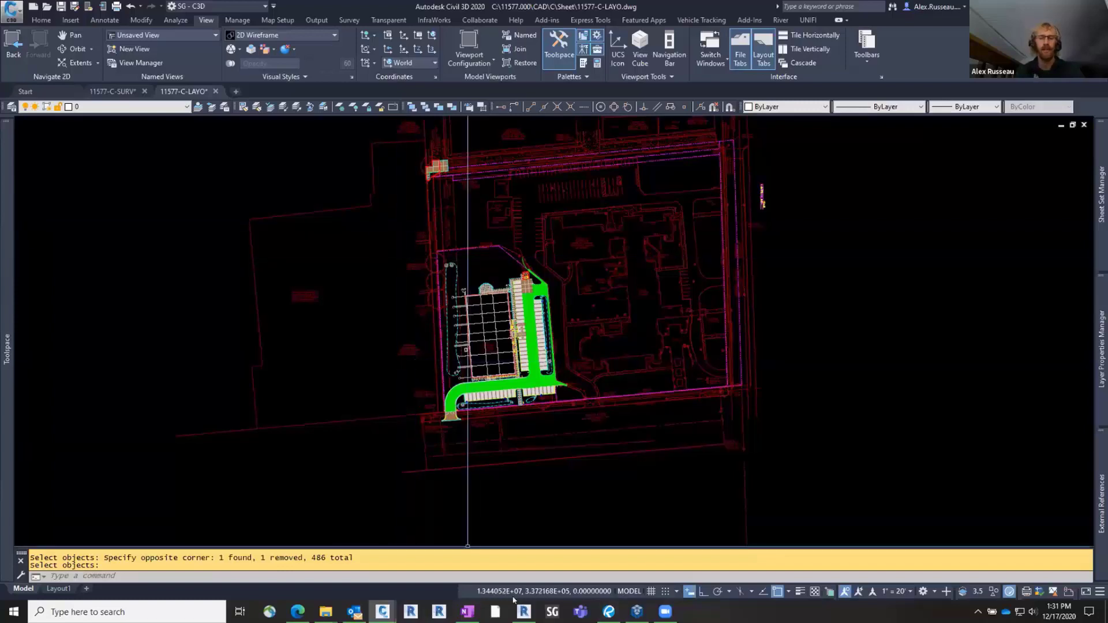
{"action": "left_click", "coordinate": [523, 611]}
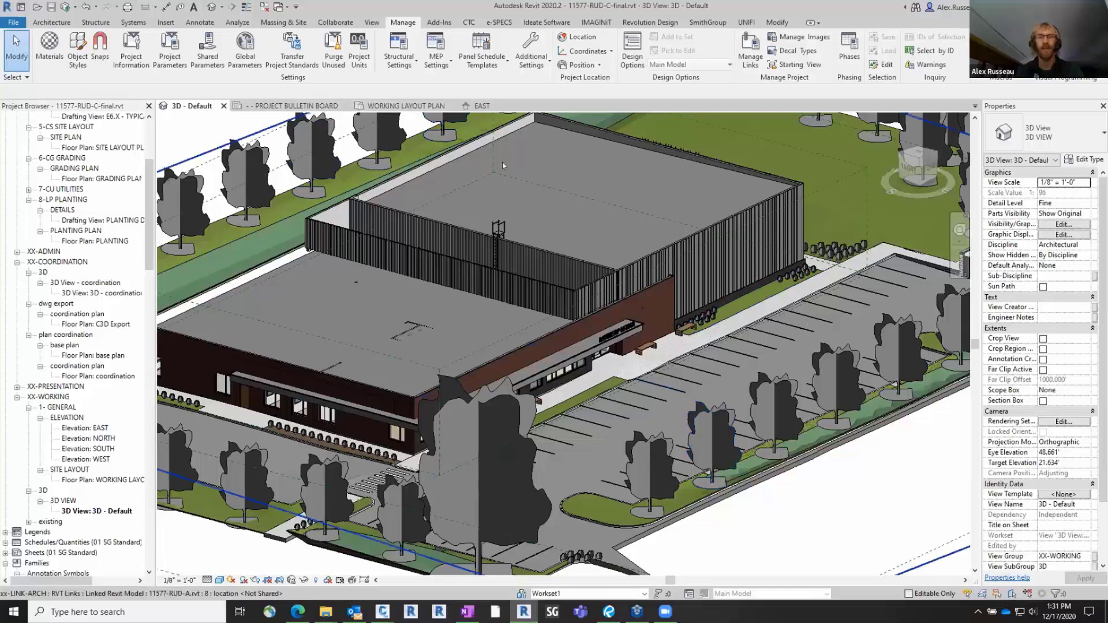
{"action": "left_click", "coordinate": [404, 106]}
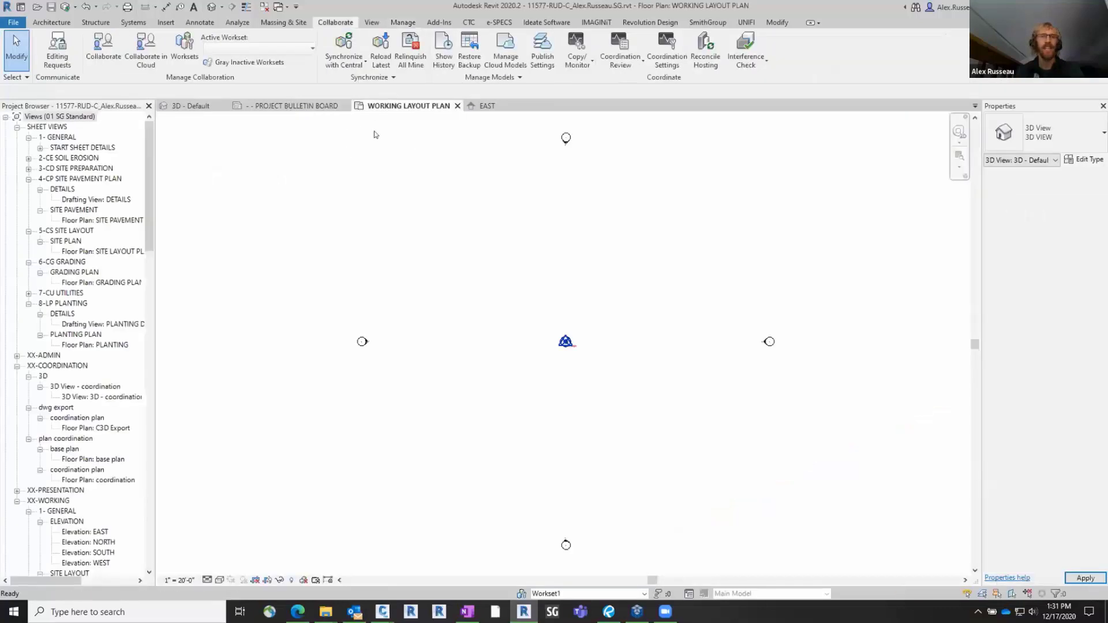
{"action": "left_click", "coordinate": [647, 206]}
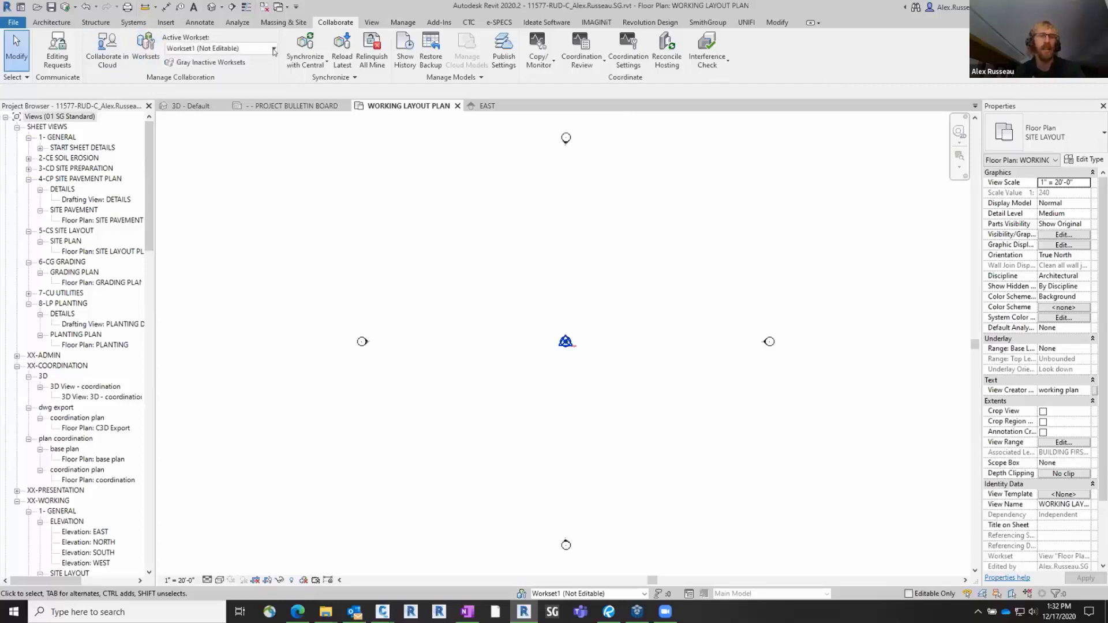
- Start linking a CAD file and select 11577-C-SURV-Model.dwg from the NonRevitLinks folder
{"action": "left_click", "coordinate": [167, 22]}
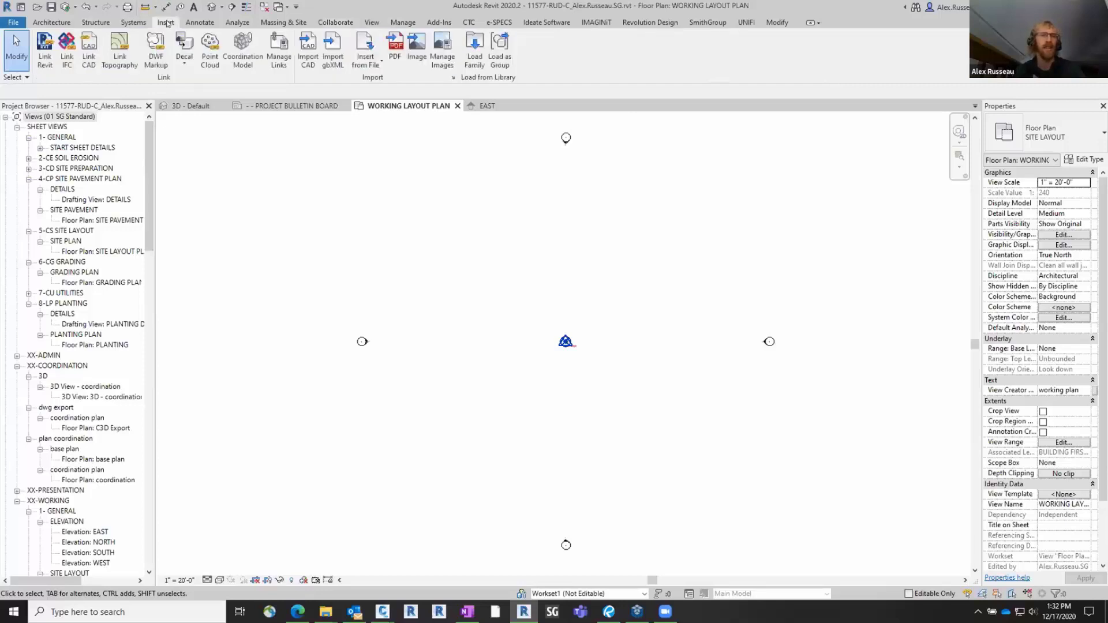
{"action": "left_click", "coordinate": [88, 66]}
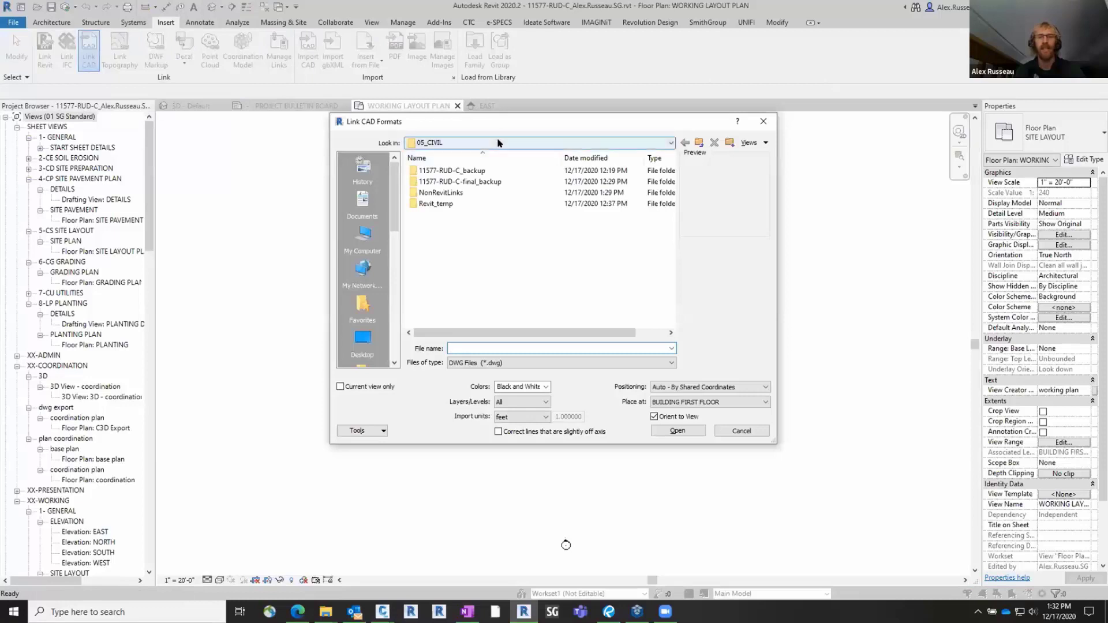
{"action": "double_click", "coordinate": [456, 192]}
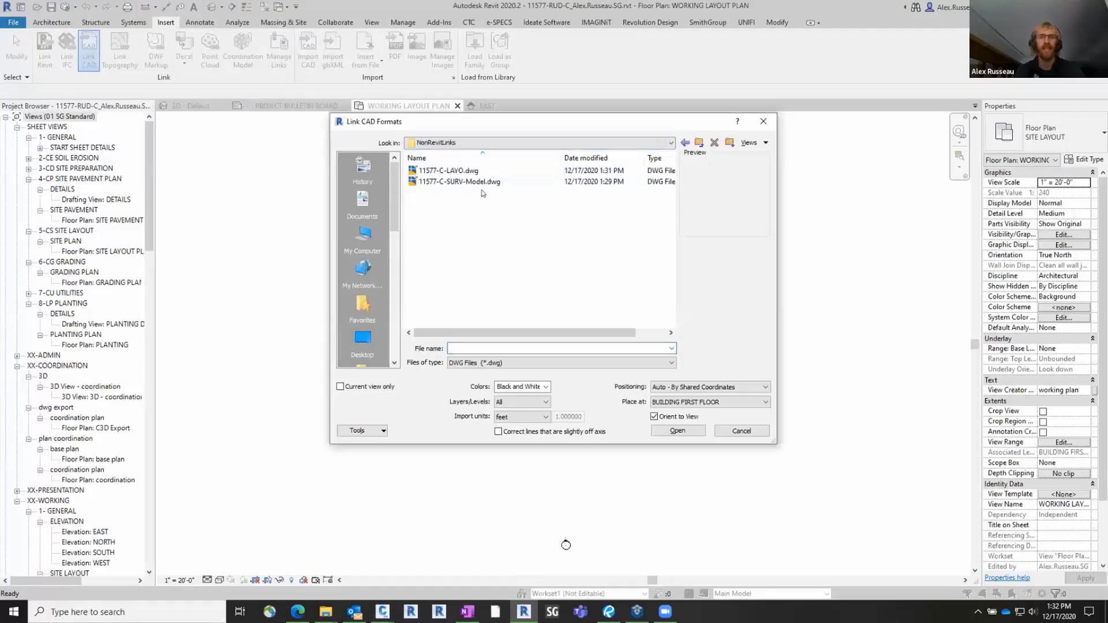
{"action": "left_click", "coordinate": [472, 181]}
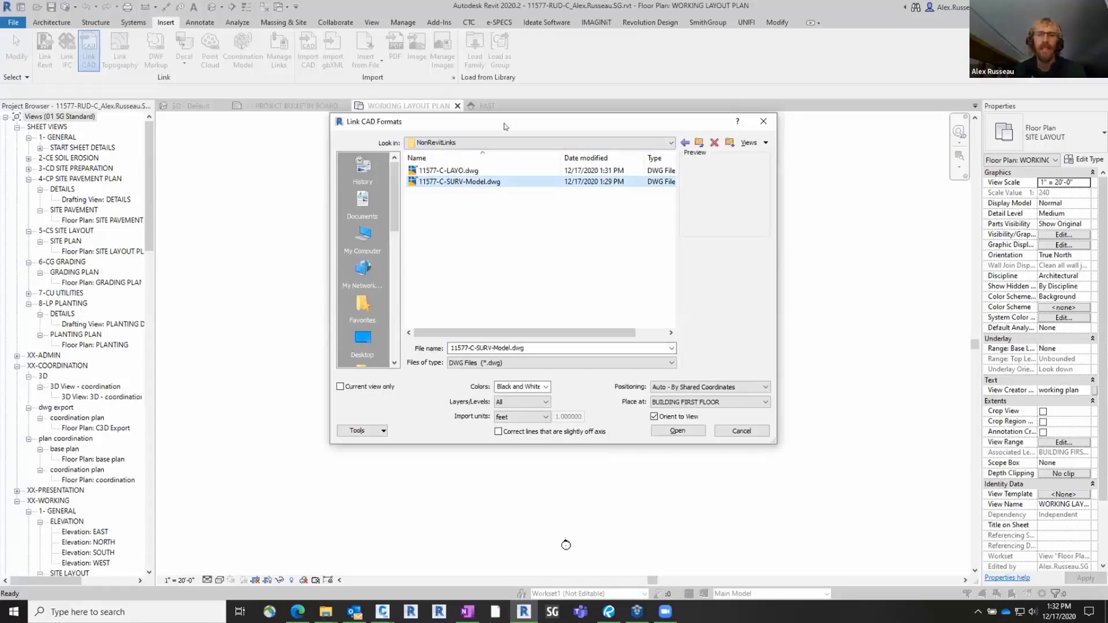
{"action": "left_click_drag", "start_coordinate": [506, 125], "coordinate": [502, 147]}
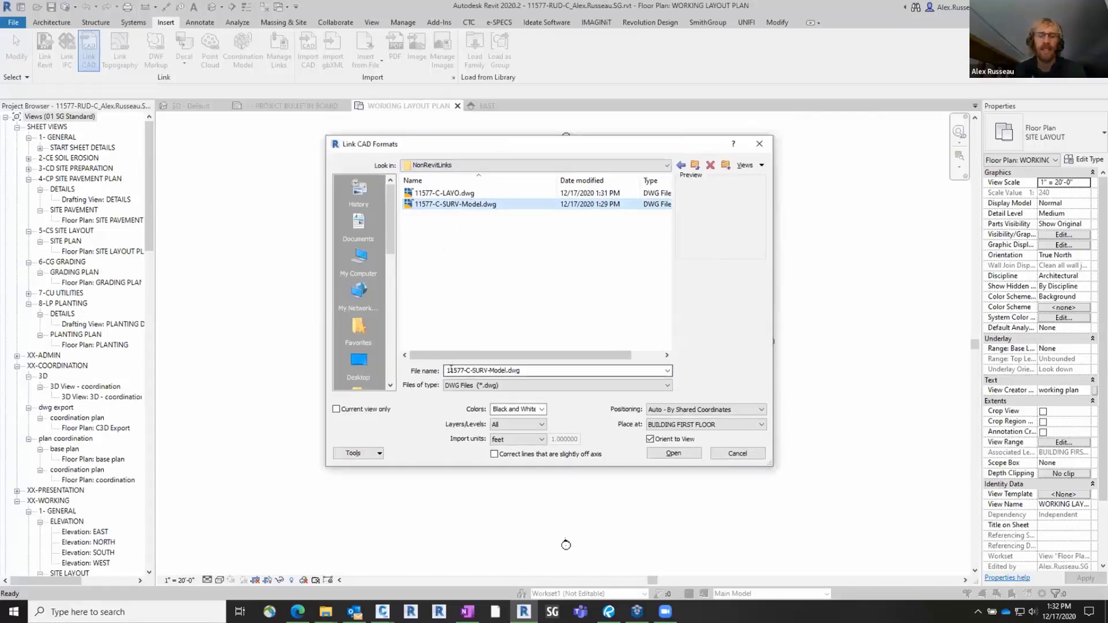
- Link the survey drawing with Black and White colors and Auto - Origin to Internal Origin positioning
{"action": "left_click", "coordinate": [532, 408]}
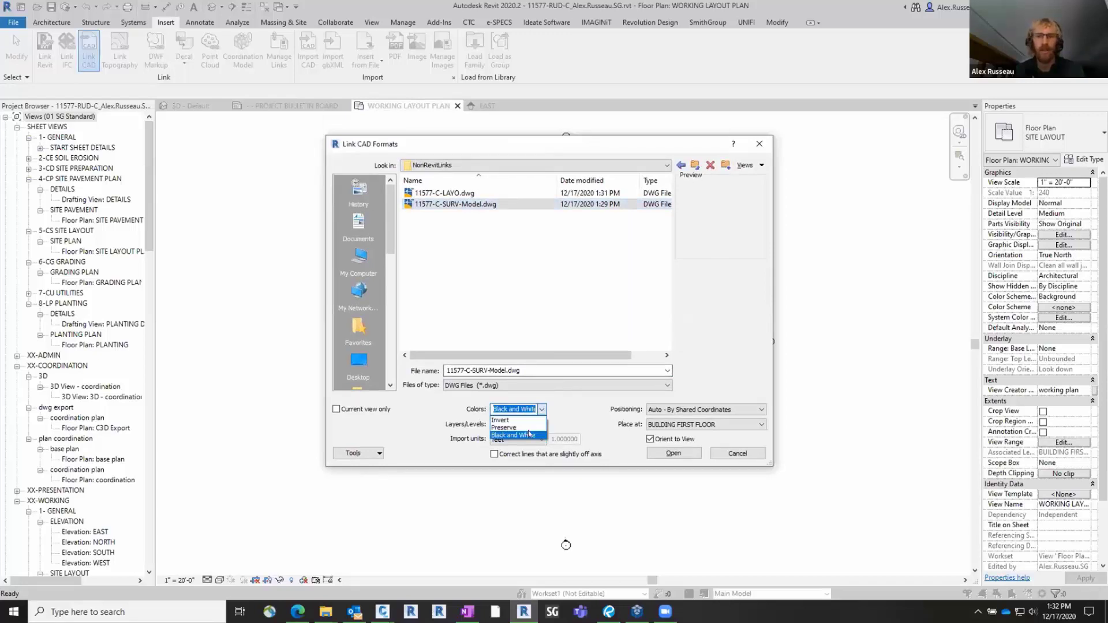
{"action": "left_click", "coordinate": [447, 440]}
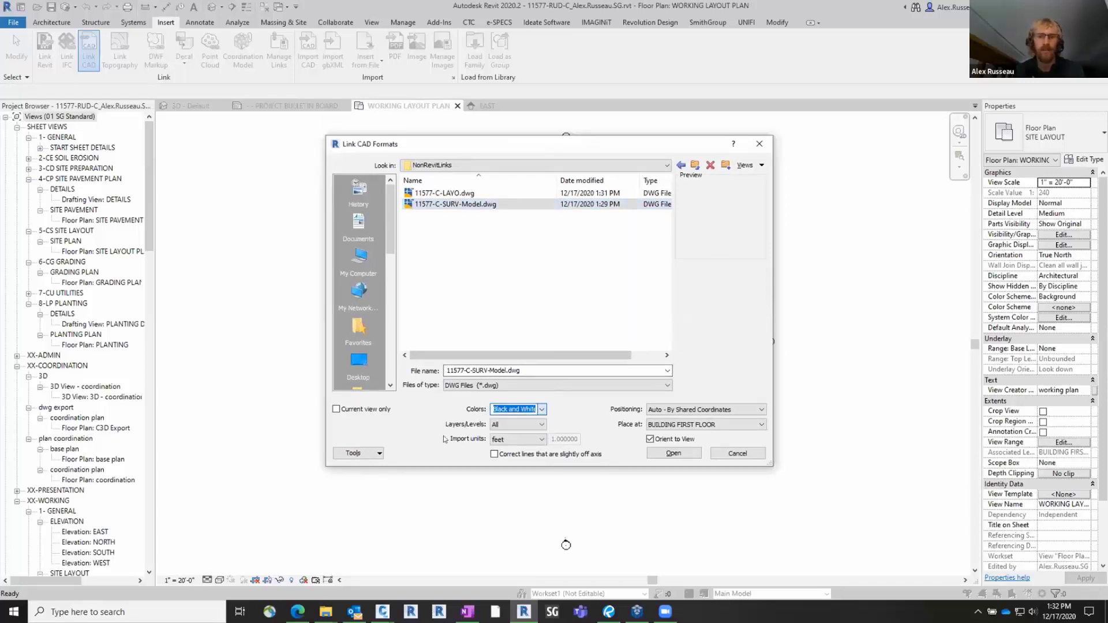
{"action": "left_click", "coordinate": [494, 455]}
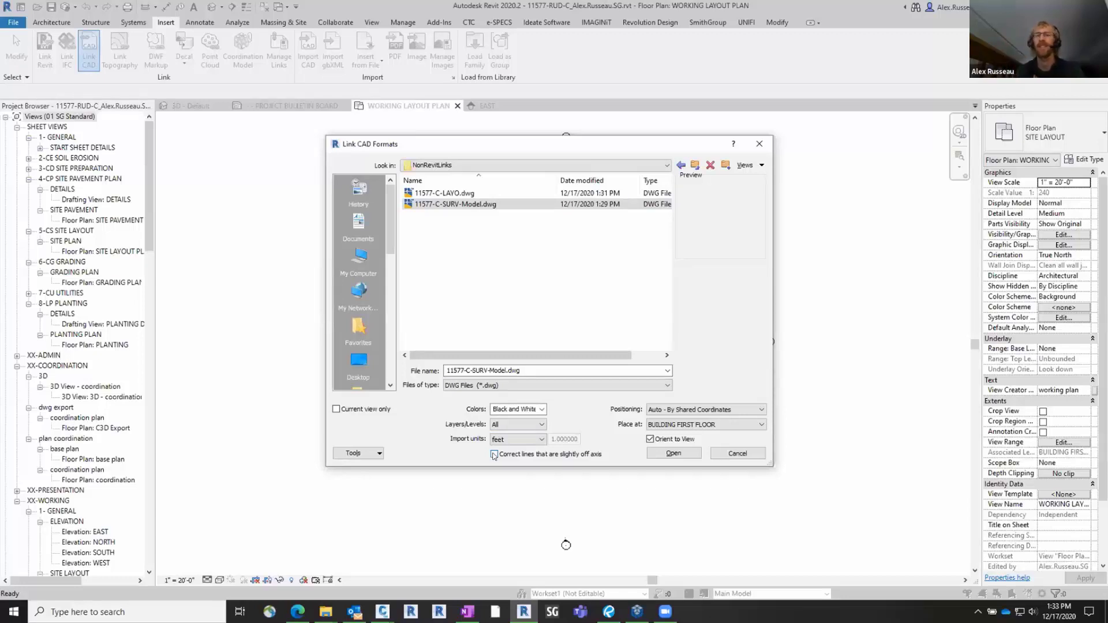
{"action": "left_click", "coordinate": [703, 410]}
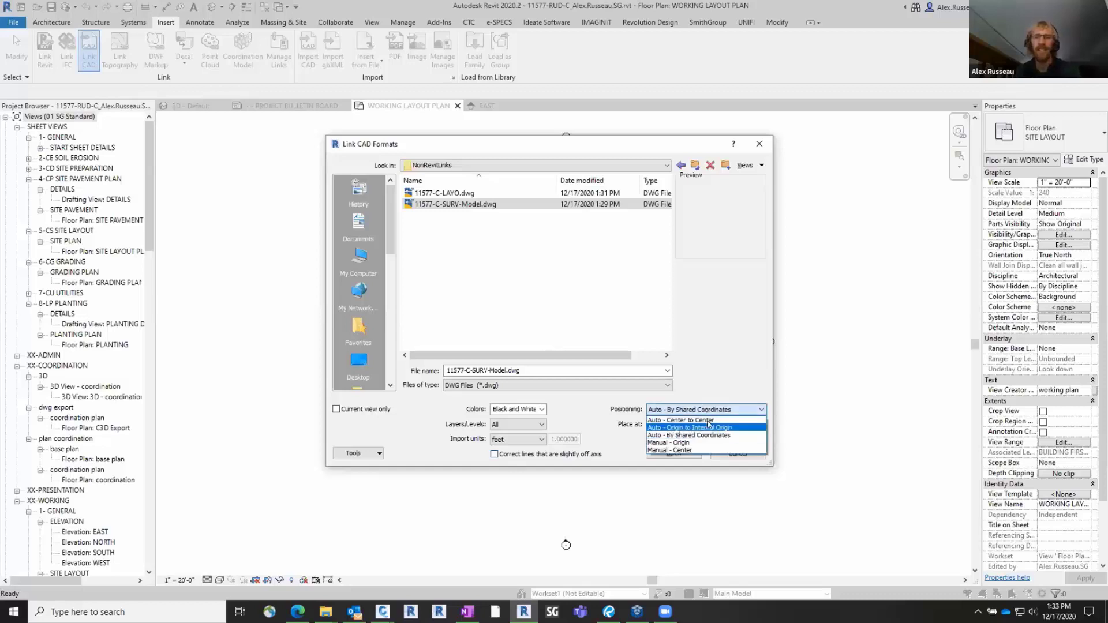
{"action": "left_click", "coordinate": [707, 427]}
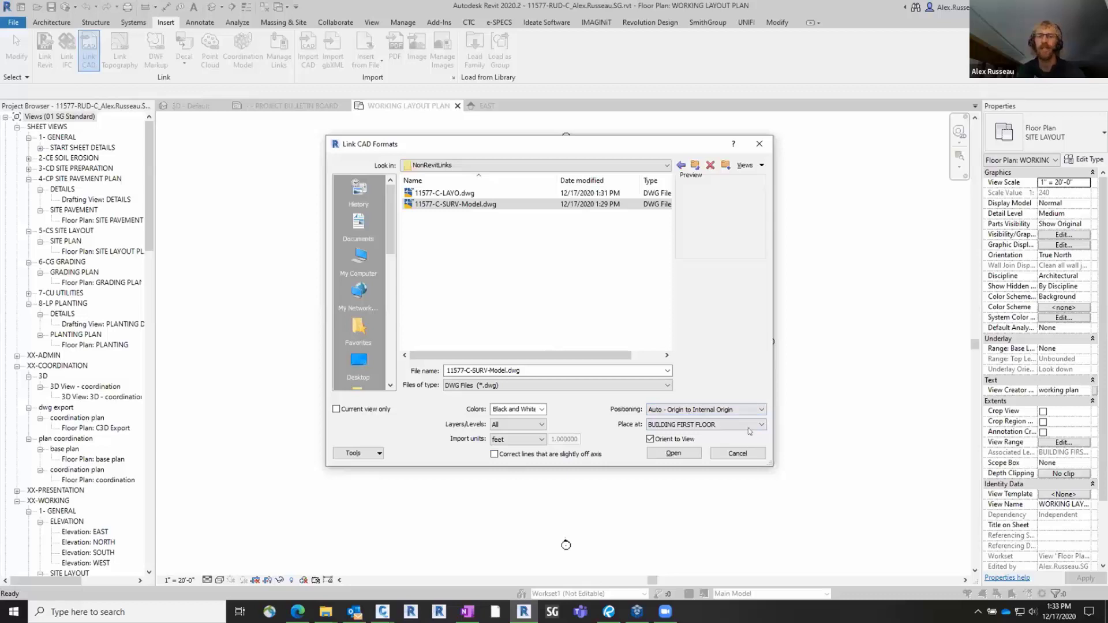
{"action": "left_click", "coordinate": [675, 454]}
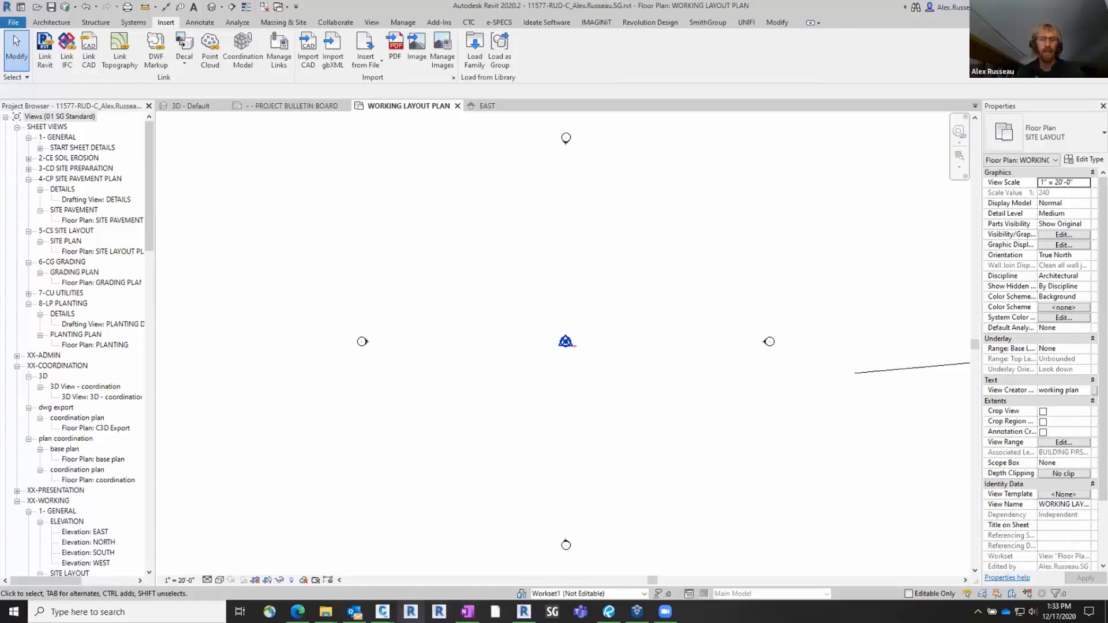
- Switch to Civil 3D to view the 11577-C-LAYO drawing and return to the Revit working layout plan
{"action": "mouse_move", "coordinate": [382, 611]}
{"action": "left_click", "coordinate": [439, 563]}
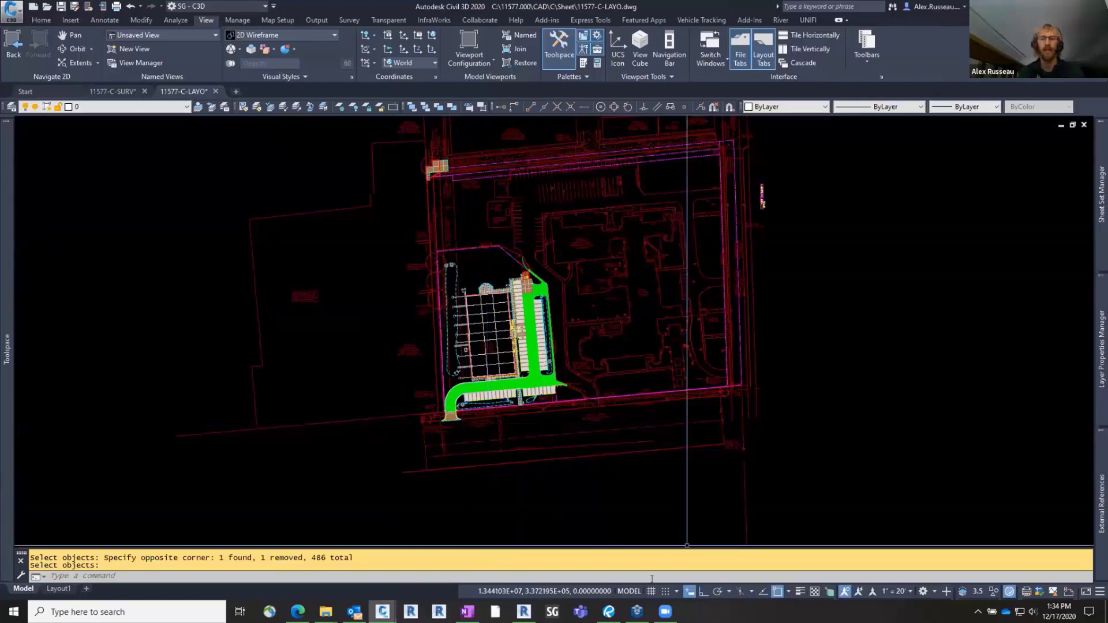
{"action": "left_click", "coordinate": [523, 612]}
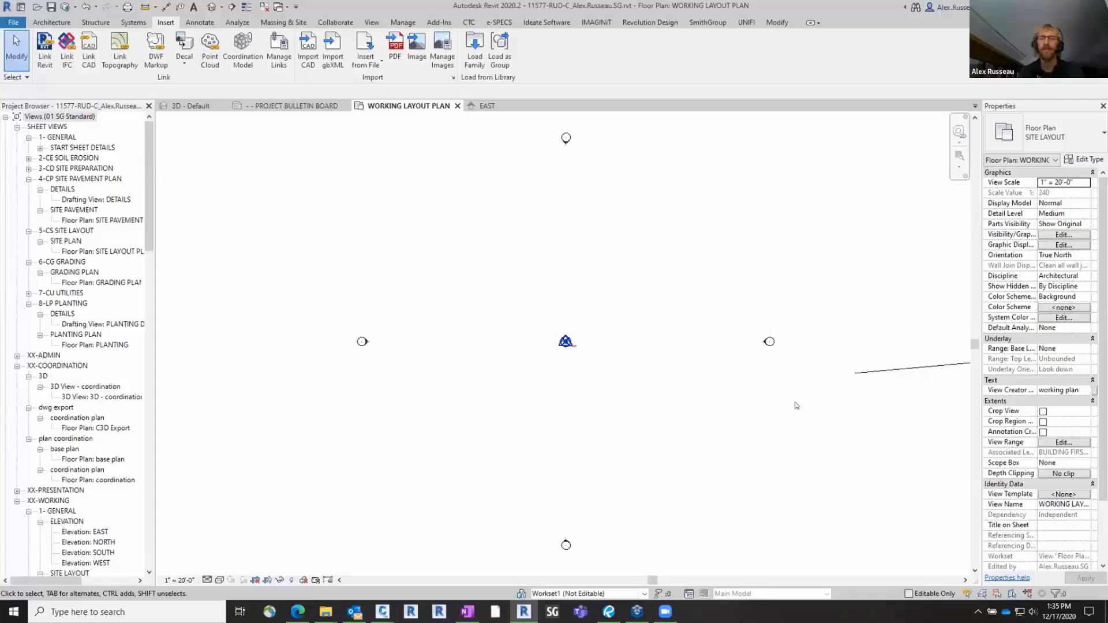
- Move the linked survey drawing from its Point of Beginning Parcel 2 corner to the project base point
{"action": "middle_click_drag", "start_coordinate": [674, 382], "coordinate": [669, 373]}
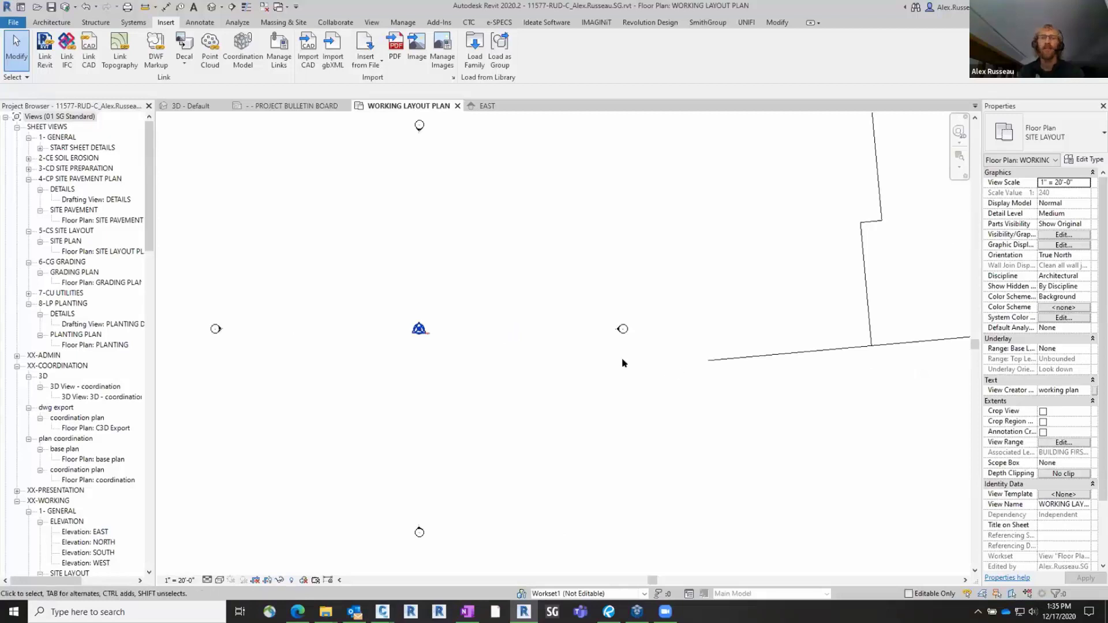
{"action": "scroll", "coordinate": [429, 357], "scroll_direction": "down", "scroll_amount": 1}
{"action": "scroll", "coordinate": [449, 332], "scroll_direction": "down", "scroll_amount": 3}
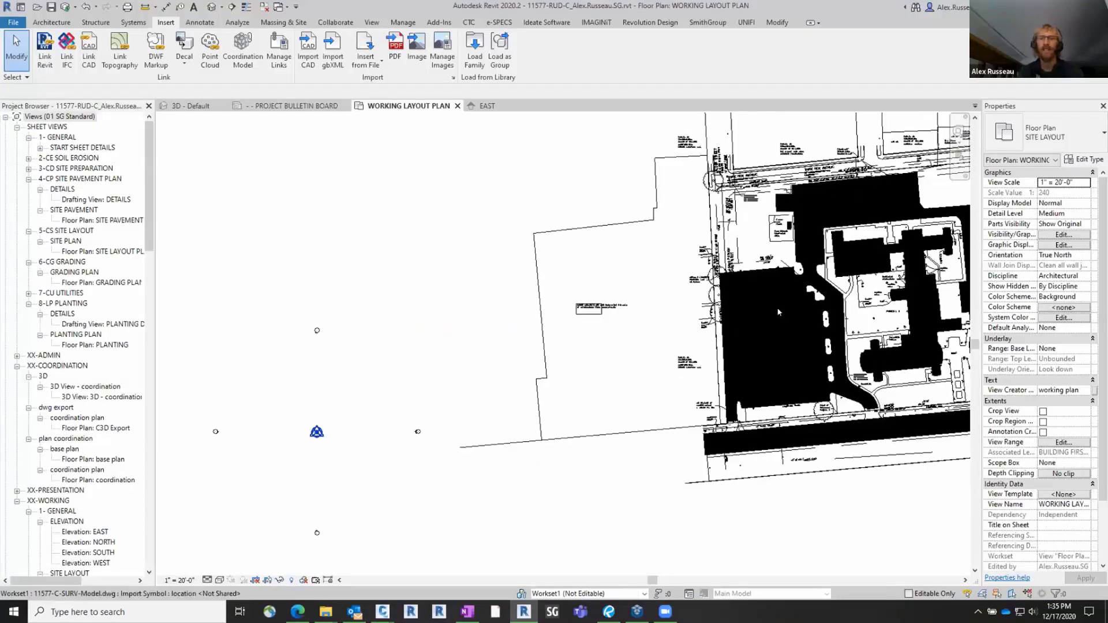
{"action": "left_click", "coordinate": [799, 272]}
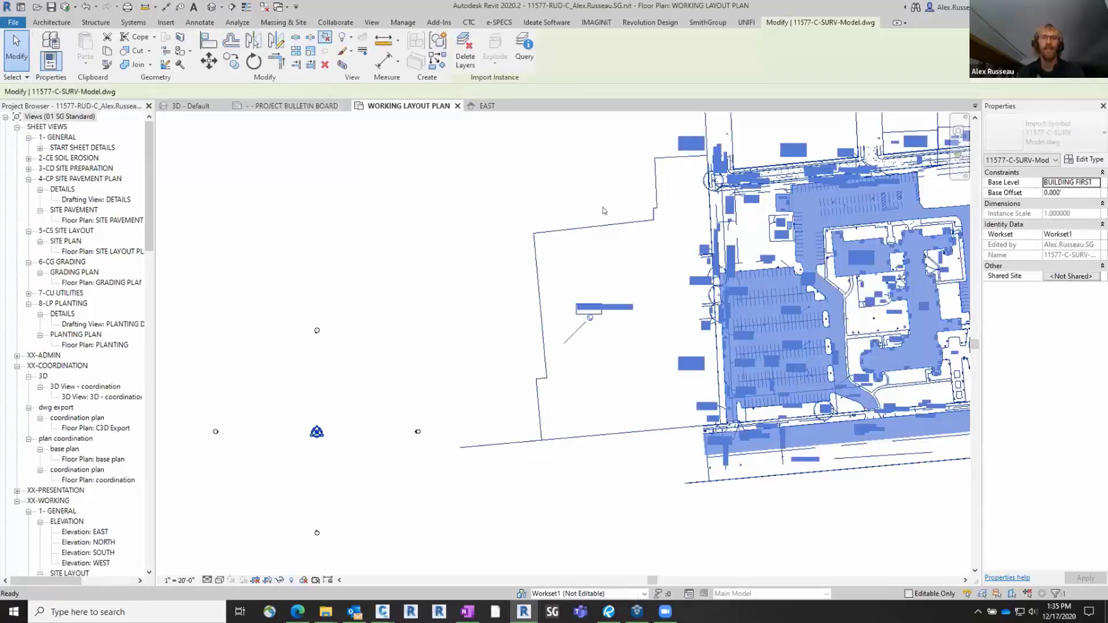
{"action": "scroll", "coordinate": [883, 415], "scroll_direction": "up", "scroll_amount": 1}
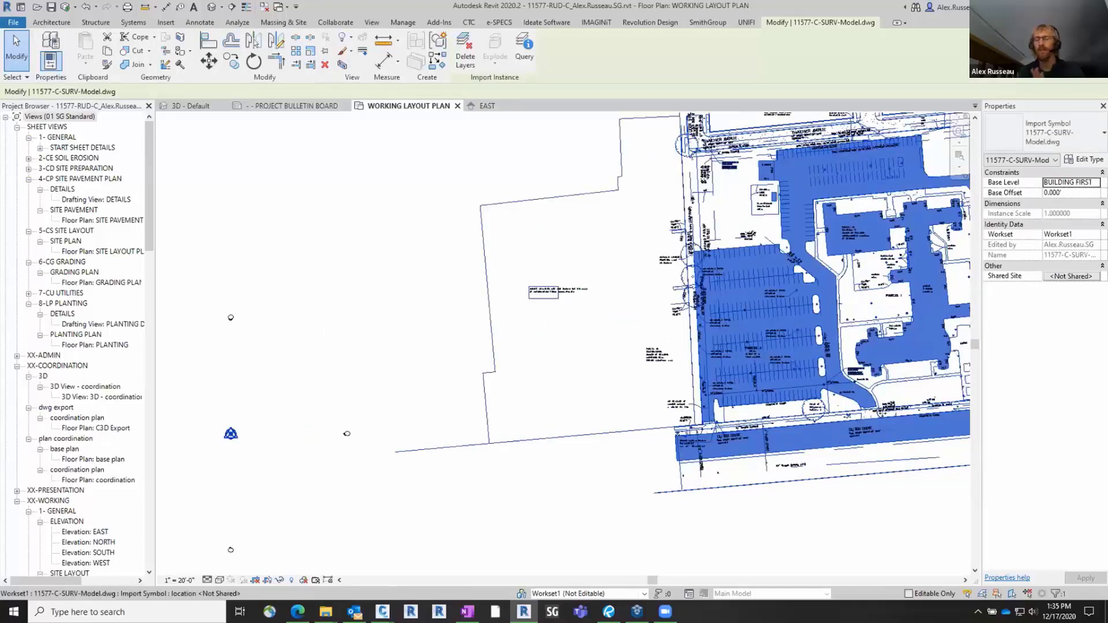
{"action": "scroll", "coordinate": [879, 414], "scroll_direction": "up", "scroll_amount": 1}
{"action": "scroll", "coordinate": [831, 383], "scroll_direction": "up", "scroll_amount": 1}
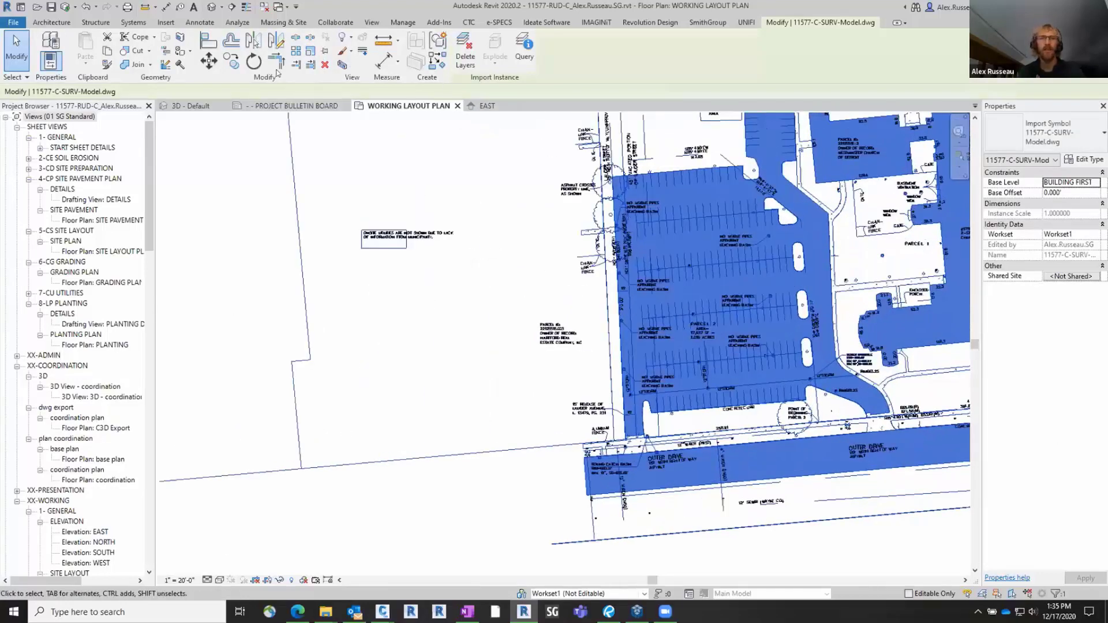
{"action": "key", "text": "m"}
{"action": "key", "text": "v"}
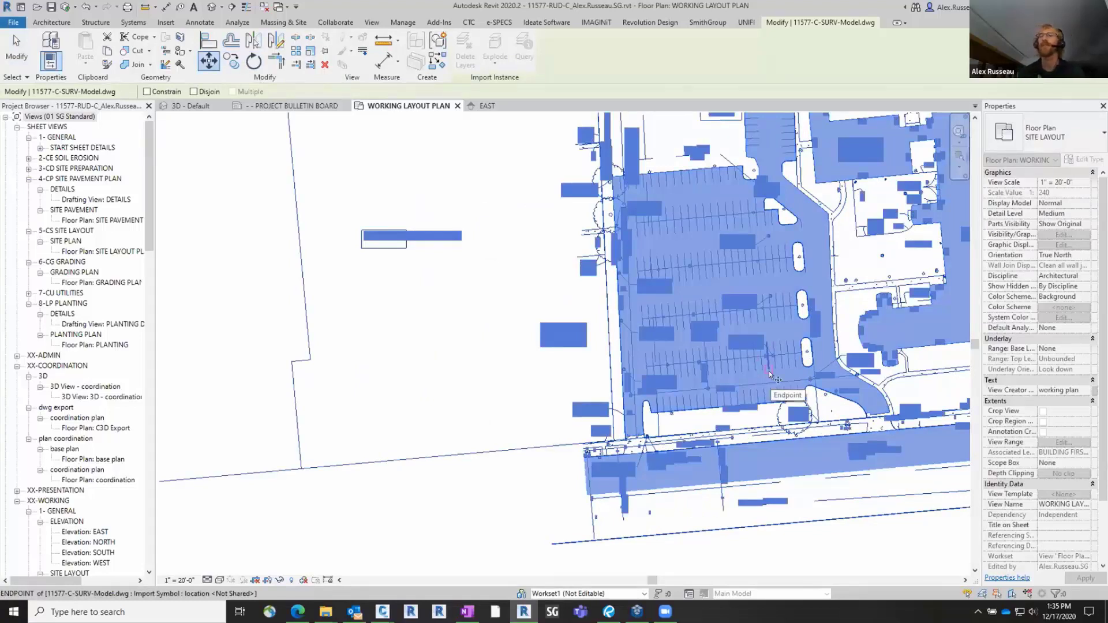
{"action": "scroll", "coordinate": [837, 446], "scroll_direction": "up", "scroll_amount": 10}
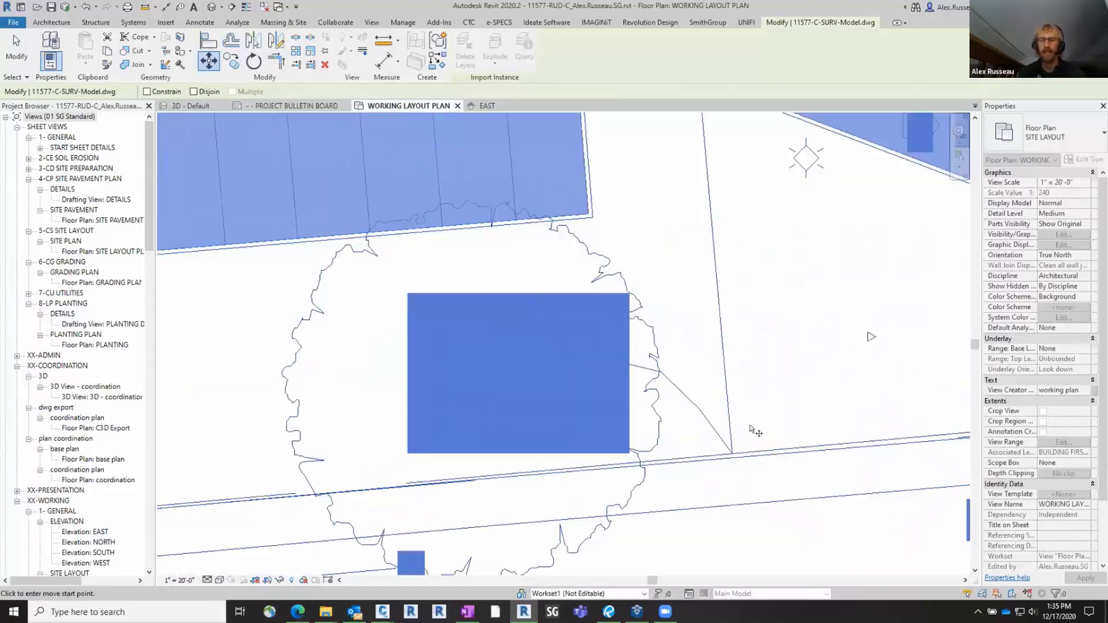
{"action": "left_click", "coordinate": [732, 453]}
{"action": "scroll", "coordinate": [732, 453], "scroll_direction": "down", "scroll_amount": 8}
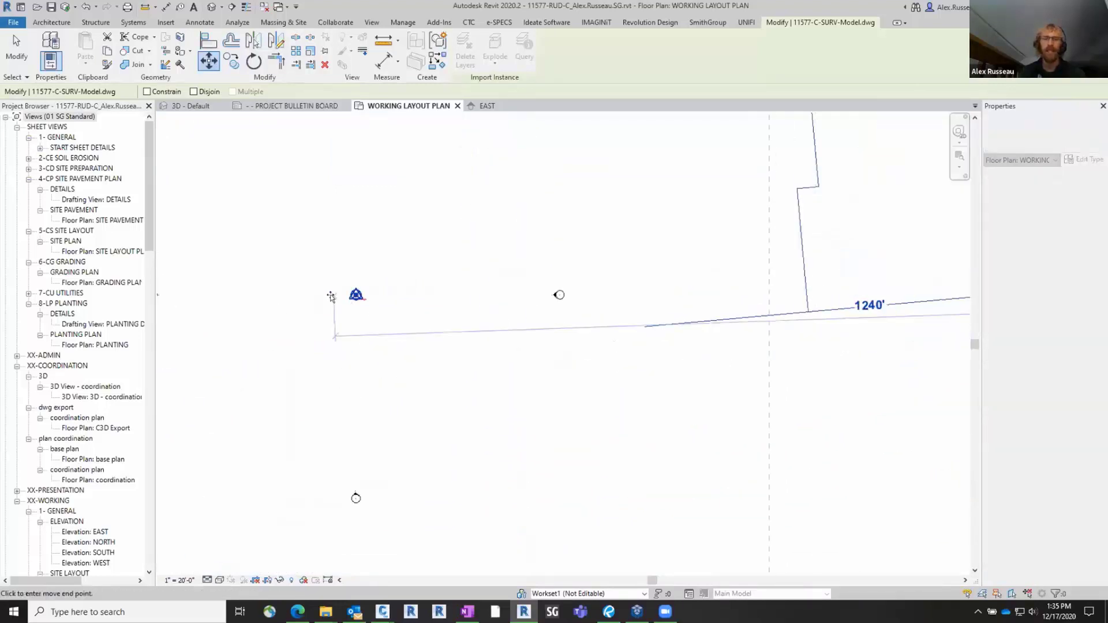
{"action": "left_click", "coordinate": [331, 296]}
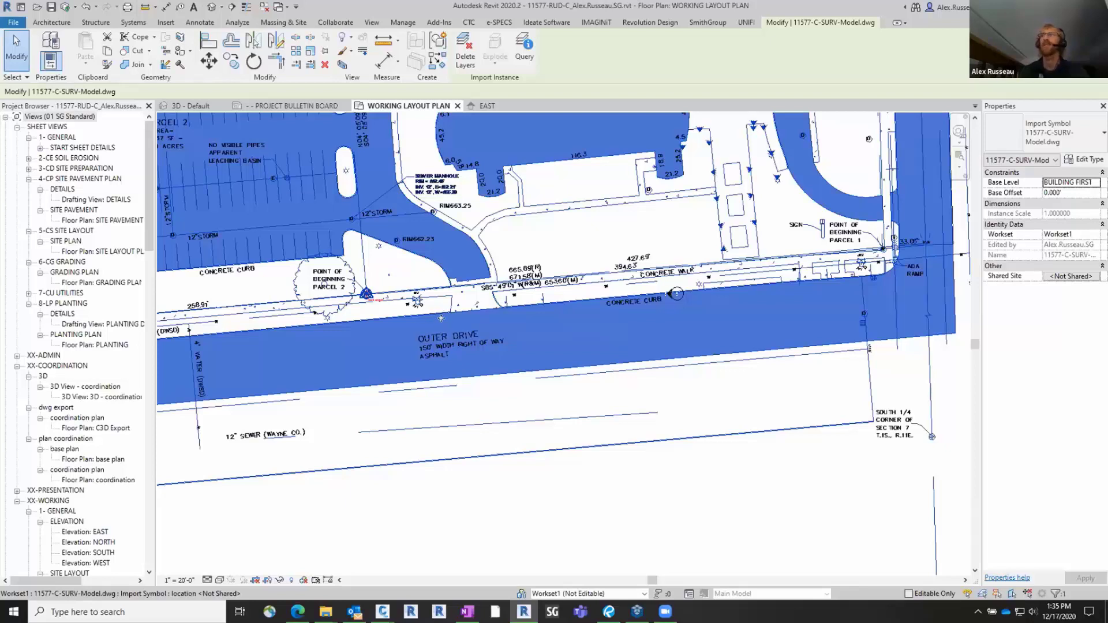
{"action": "key", "text": "Escape"}
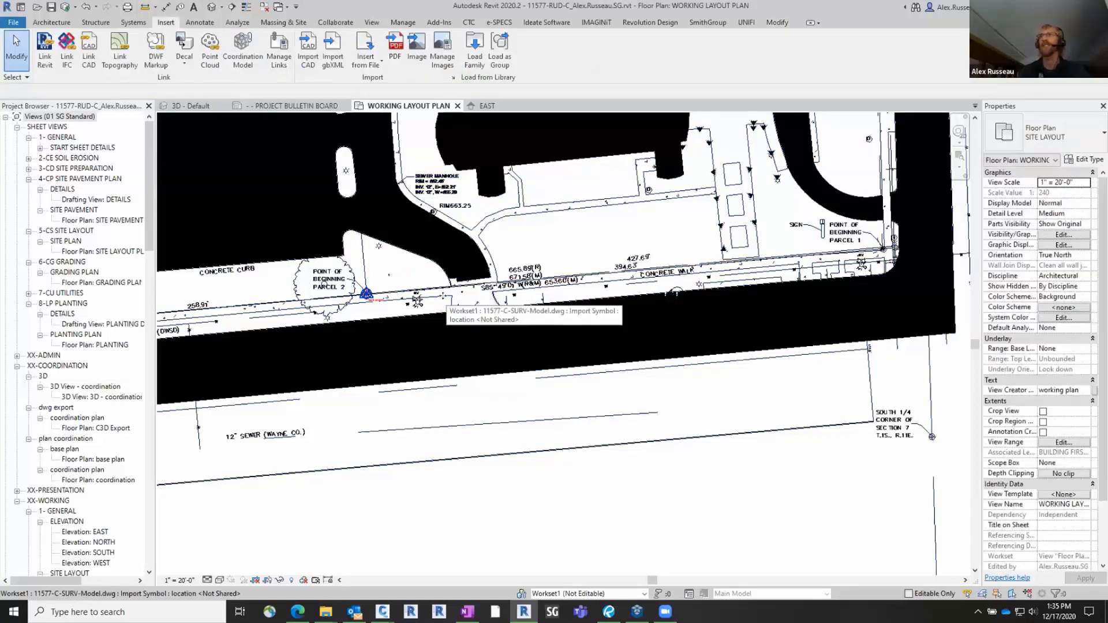
- Examine the linked survey's position around the project base point and across the whole site
{"action": "middle_click_drag", "start_coordinate": [342, 285], "coordinate": [551, 312]}
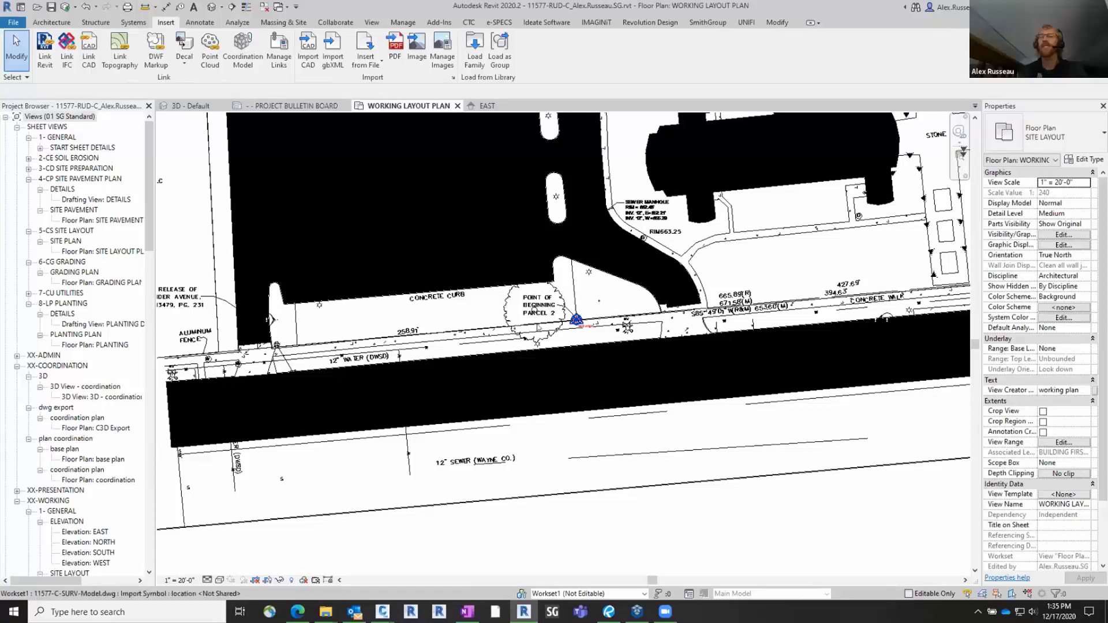
{"action": "scroll", "coordinate": [547, 340], "scroll_direction": "down", "scroll_amount": 1}
{"action": "scroll", "coordinate": [547, 340], "scroll_direction": "down", "scroll_amount": 1}
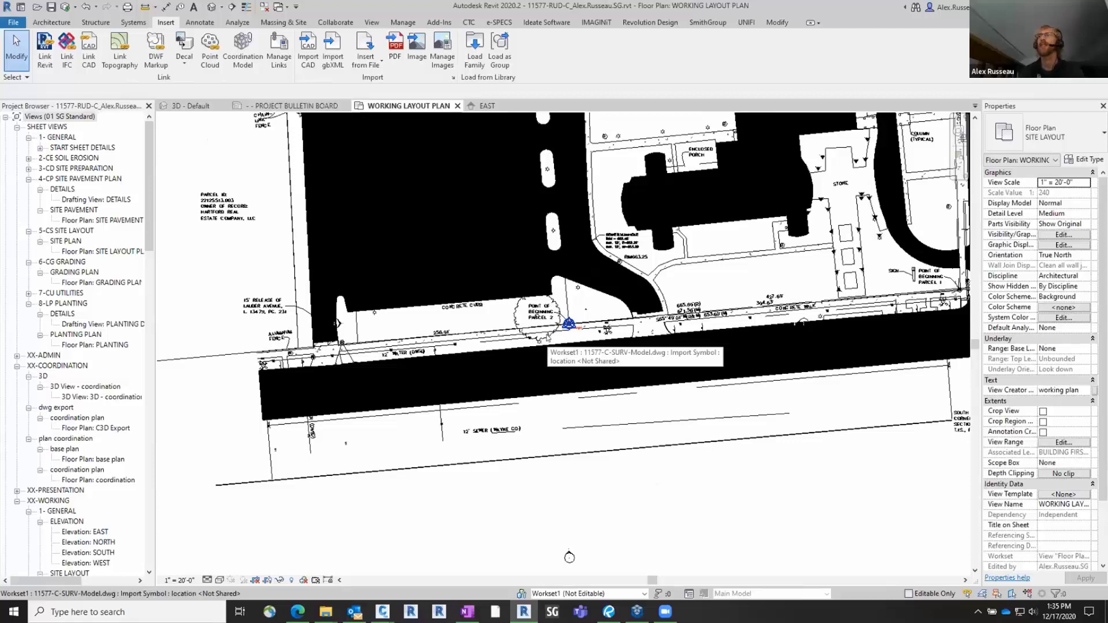
{"action": "middle_click_drag", "start_coordinate": [460, 172], "coordinate": [538, 268]}
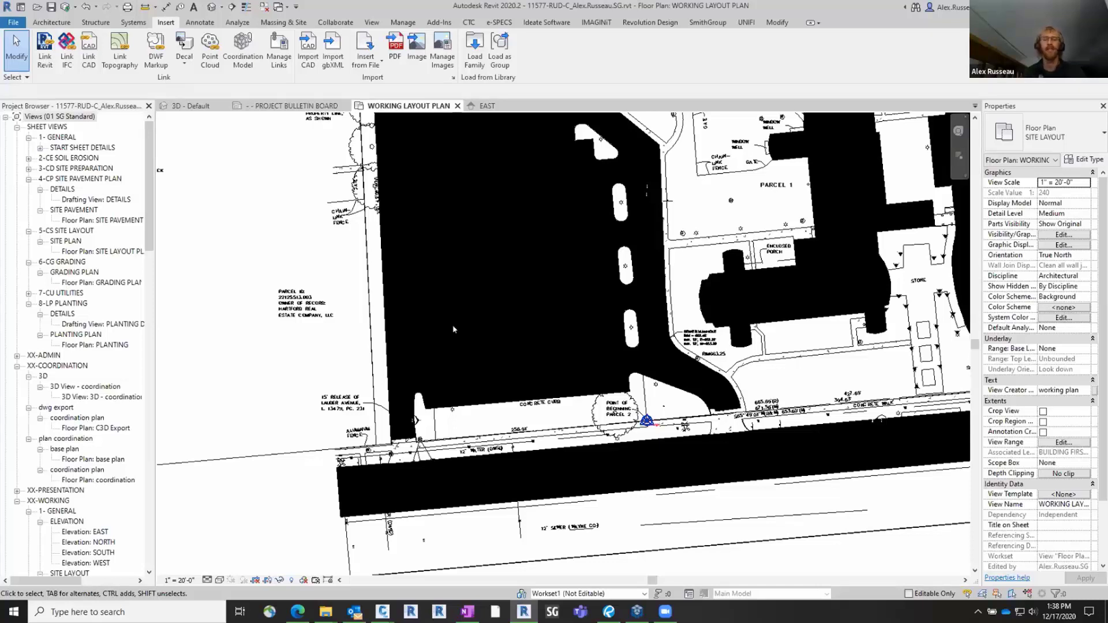
{"action": "scroll", "coordinate": [670, 404], "scroll_direction": "up", "scroll_amount": 1}
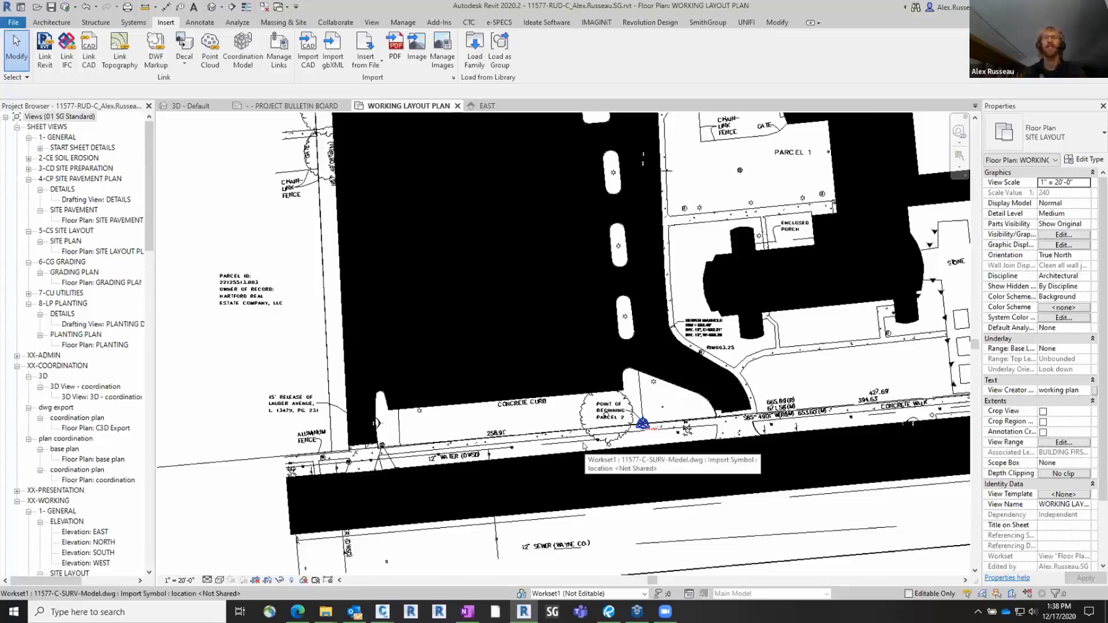
{"action": "scroll", "coordinate": [583, 445], "scroll_direction": "down", "scroll_amount": 5}
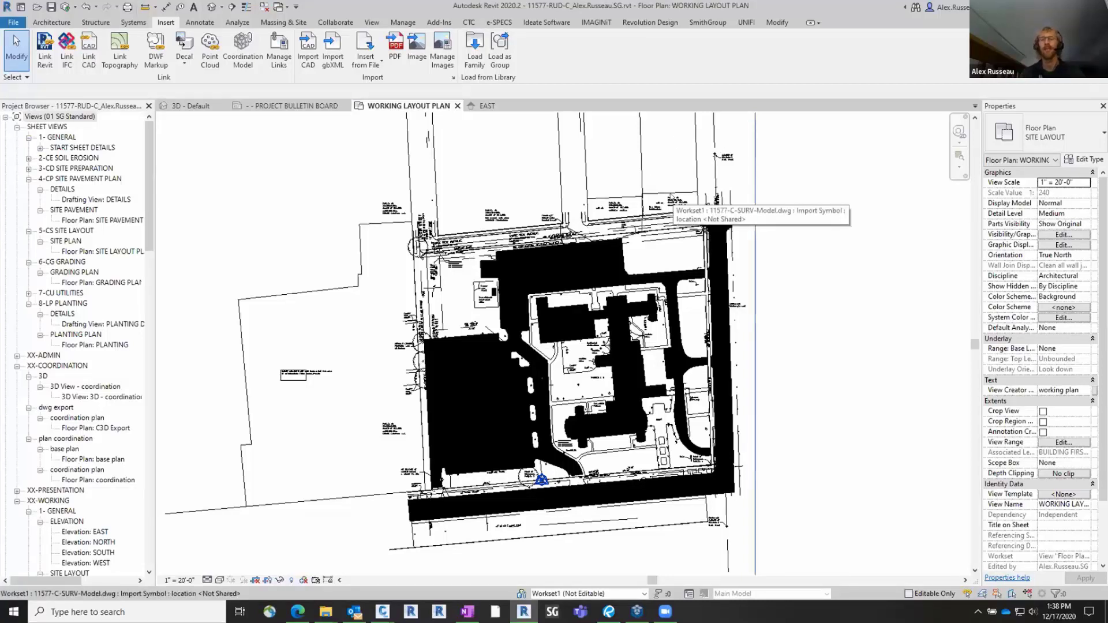
{"action": "scroll", "coordinate": [541, 477], "scroll_direction": "up", "scroll_amount": 1}
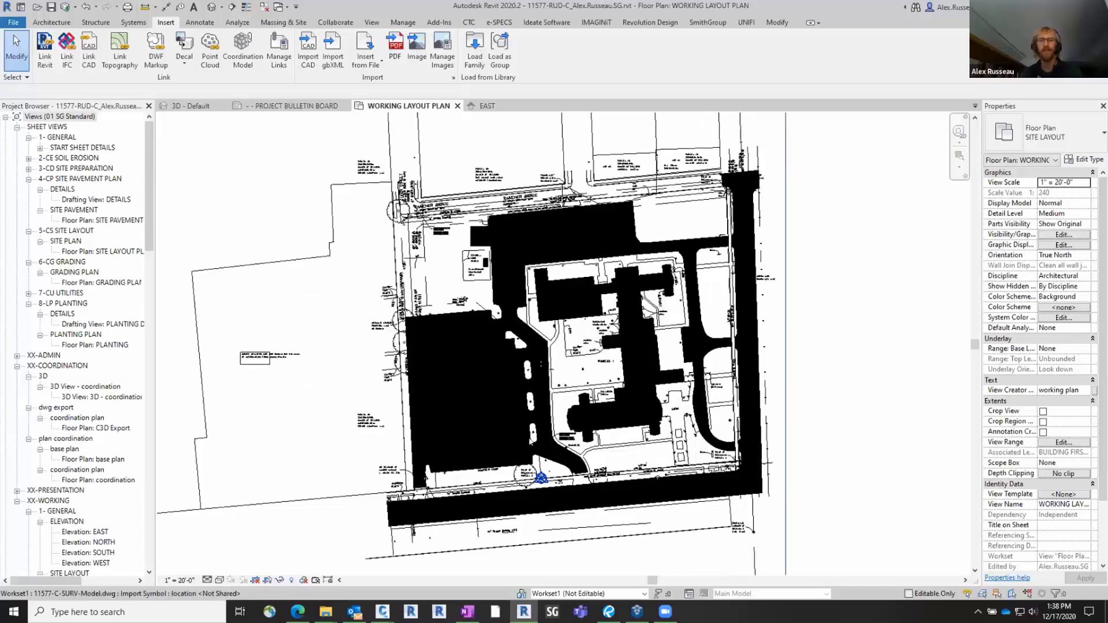
{"action": "scroll", "coordinate": [542, 477], "scroll_direction": "up", "scroll_amount": 1}
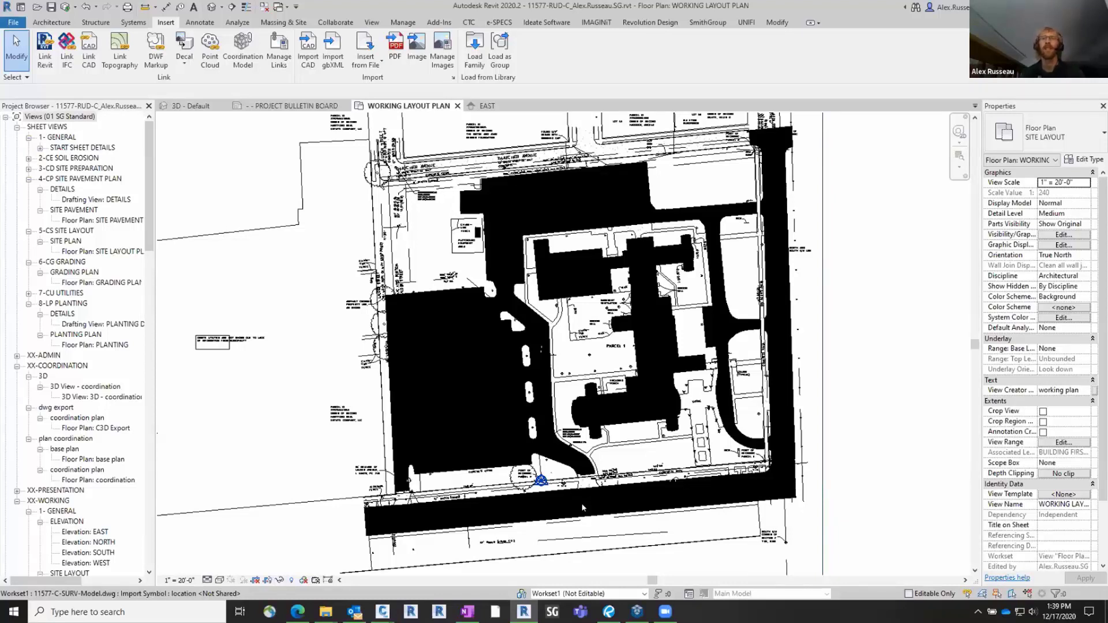
{"action": "scroll", "coordinate": [579, 498], "scroll_direction": "up", "scroll_amount": 1}
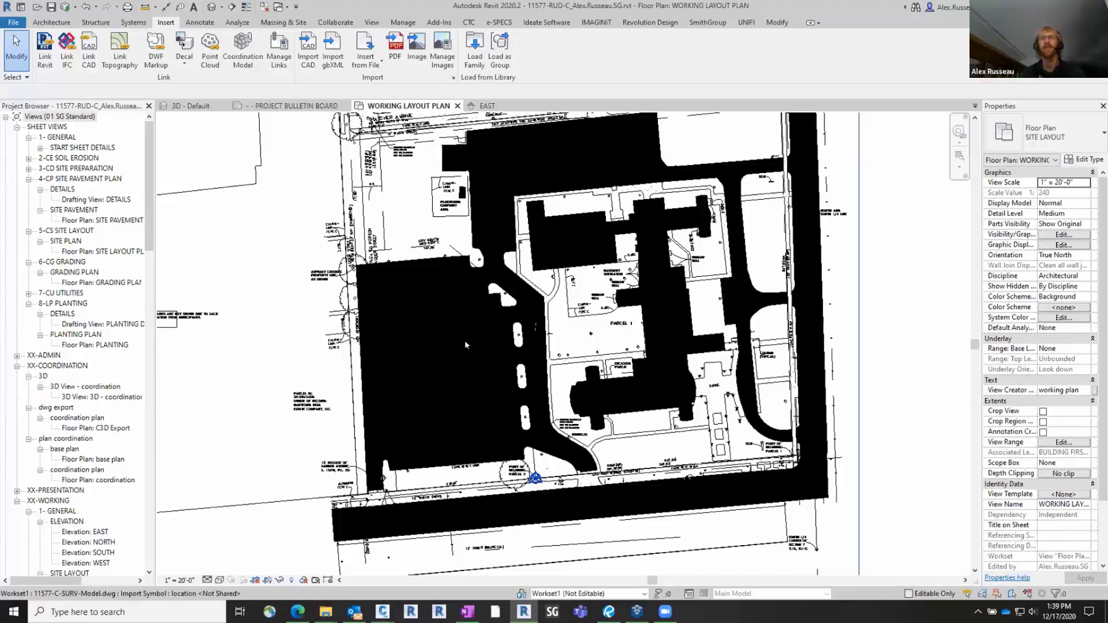
{"action": "scroll", "coordinate": [554, 483], "scroll_direction": "up", "scroll_amount": 2}
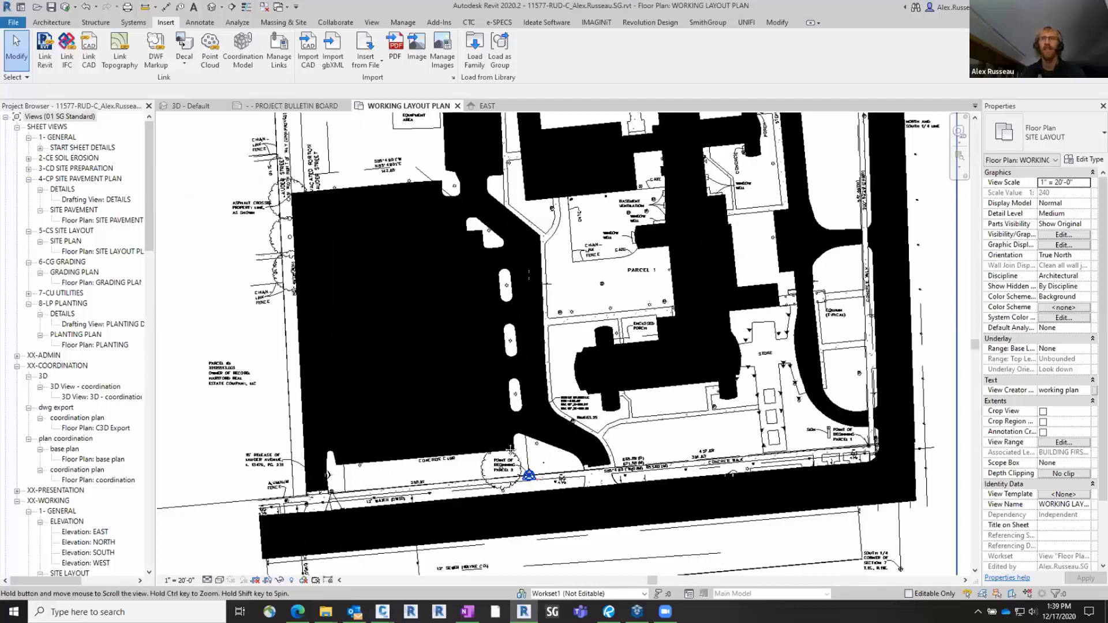
{"action": "scroll", "coordinate": [510, 449], "scroll_direction": "up", "scroll_amount": 3}
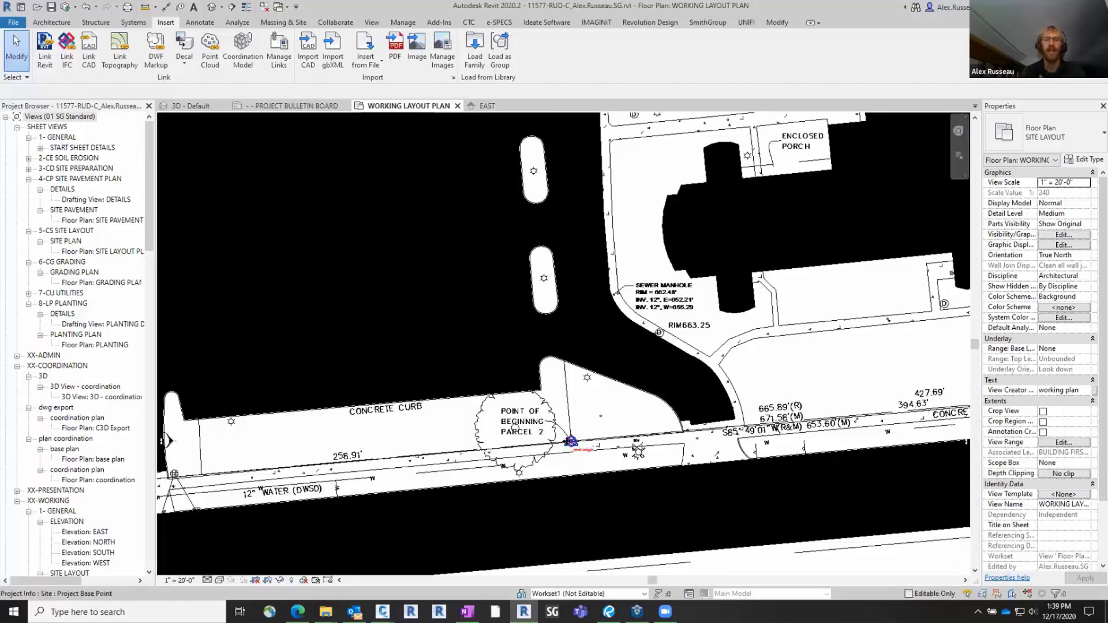
- Inspect the project base point's shared site coordinates and its angle to true north
{"action": "left_click", "coordinate": [571, 442]}
{"action": "scroll", "coordinate": [571, 442], "scroll_direction": "up", "scroll_amount": 1}
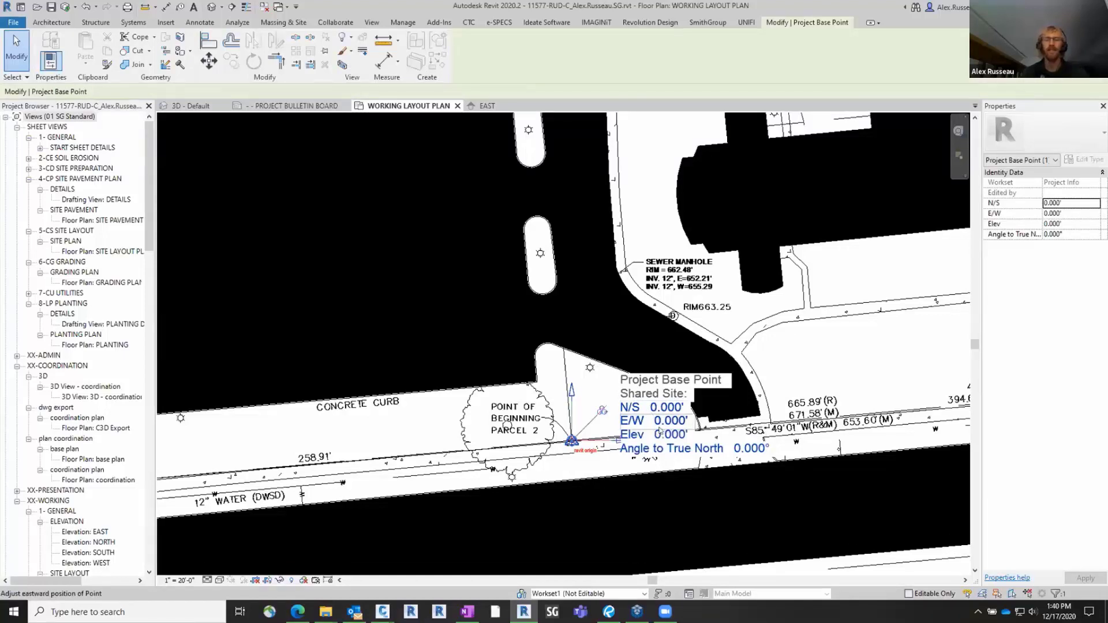
{"action": "middle_click_drag", "start_coordinate": [518, 436], "coordinate": [549, 438]}
{"action": "key", "text": "Escape"}
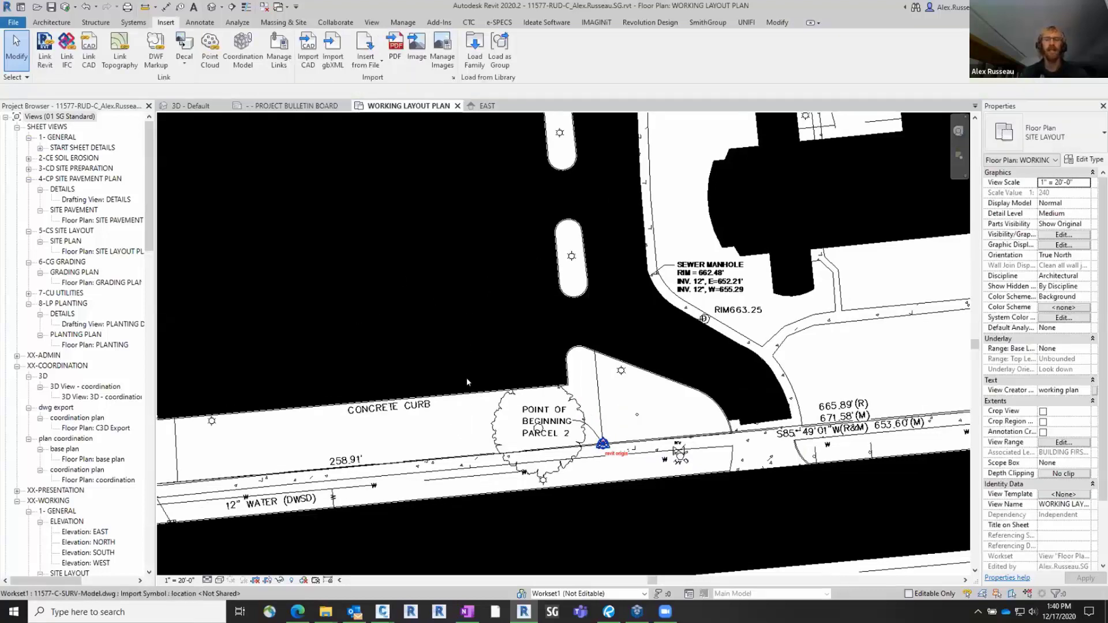
- Acquire the shared coordinates from the linked survey drawing 11577-C-SURV-Model.dwg and check them at the project base point
{"action": "scroll", "coordinate": [466, 377], "scroll_direction": "down", "scroll_amount": 1}
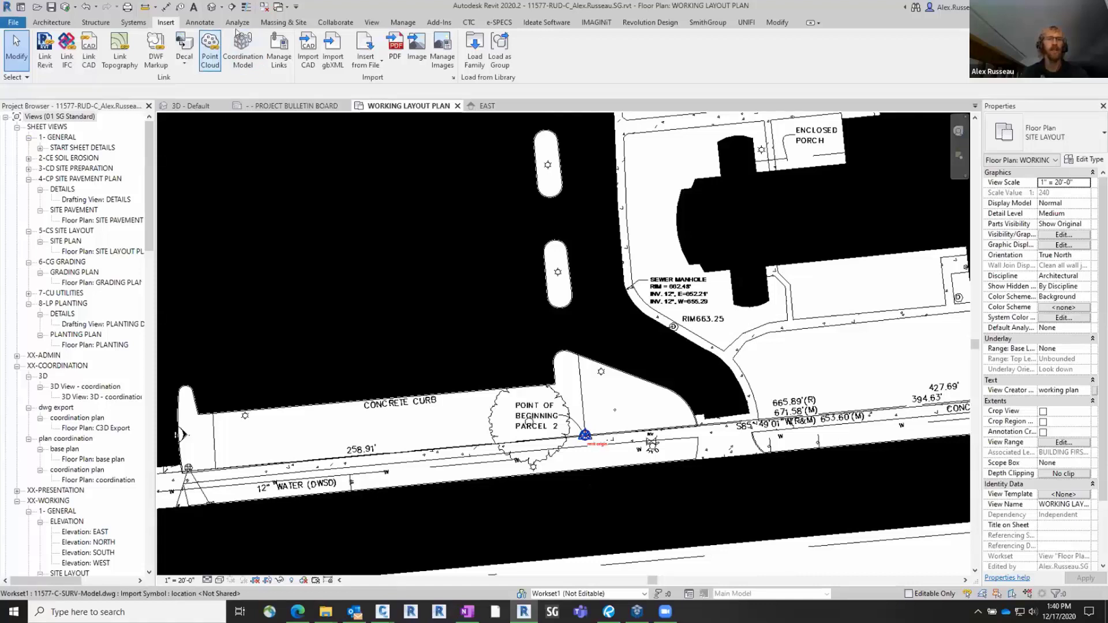
{"action": "left_click", "coordinate": [401, 22]}
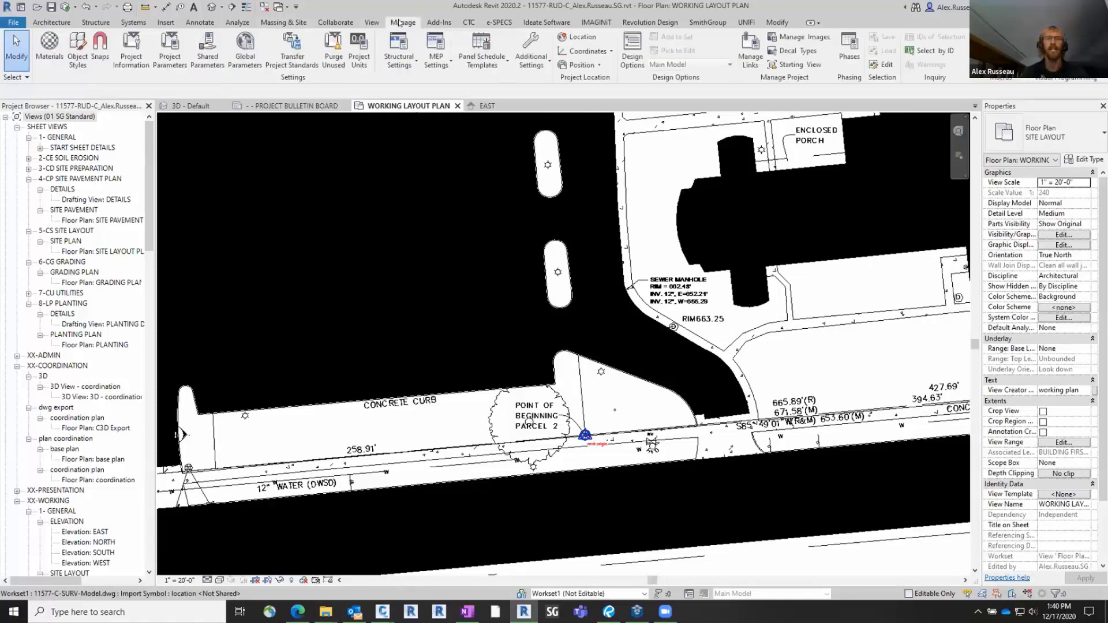
{"action": "left_click", "coordinate": [602, 52]}
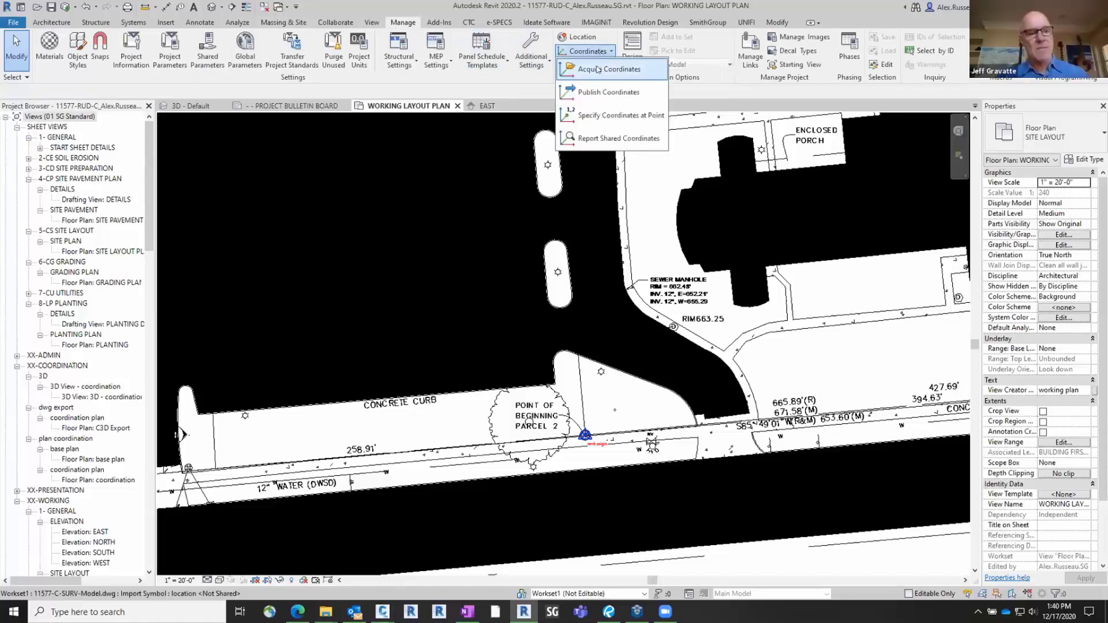
{"action": "left_click", "coordinate": [598, 69]}
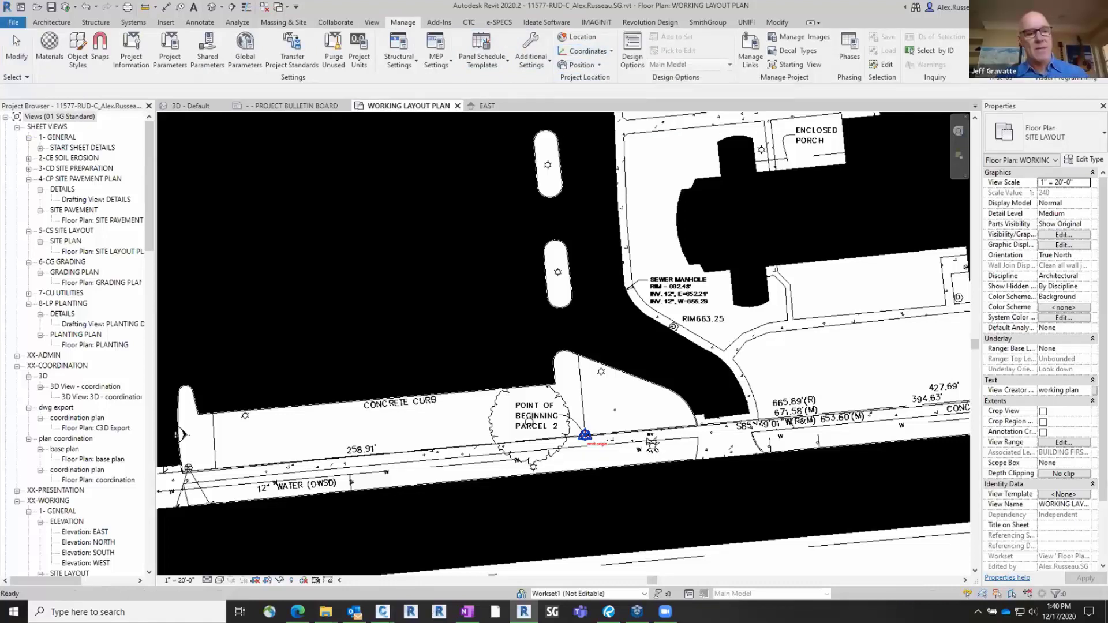
{"action": "left_click", "coordinate": [557, 309]}
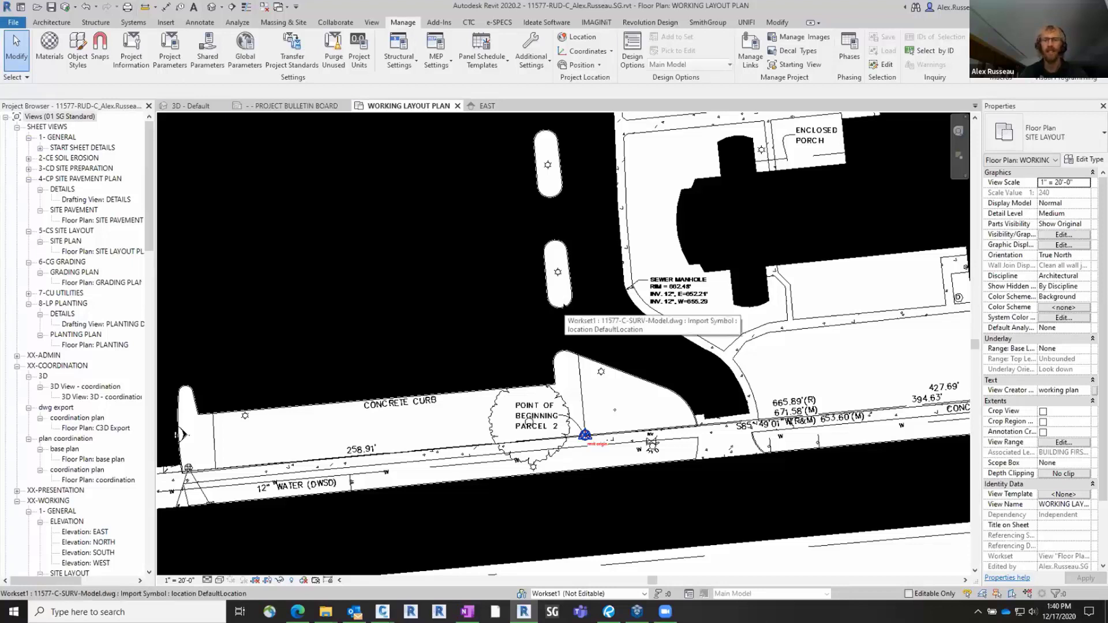
{"action": "left_click", "coordinate": [585, 435]}
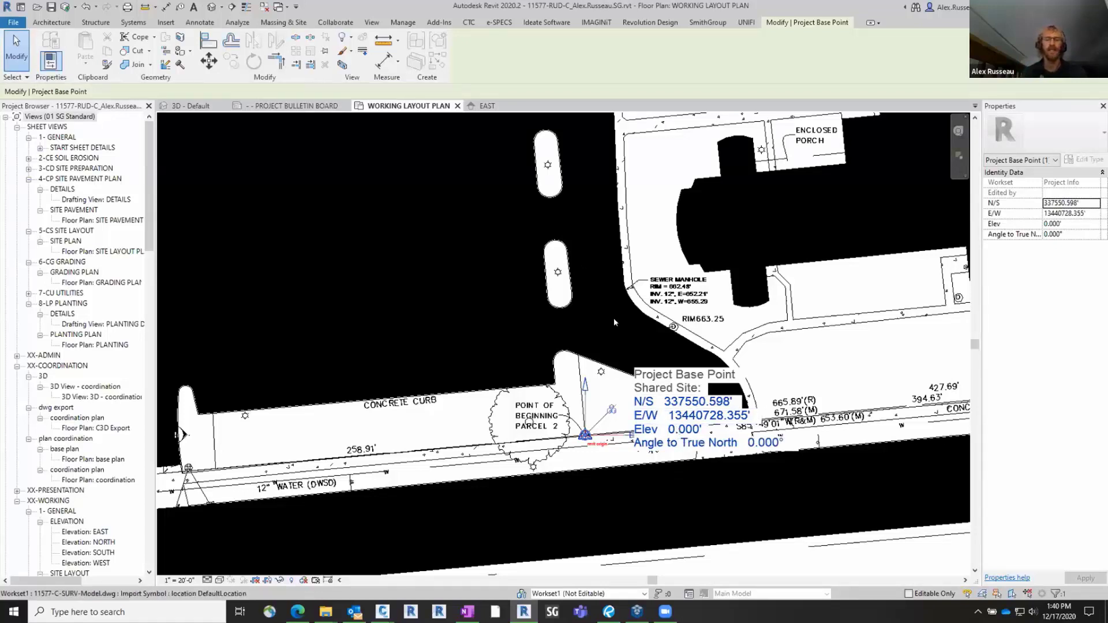
{"action": "key", "text": "Escape"}
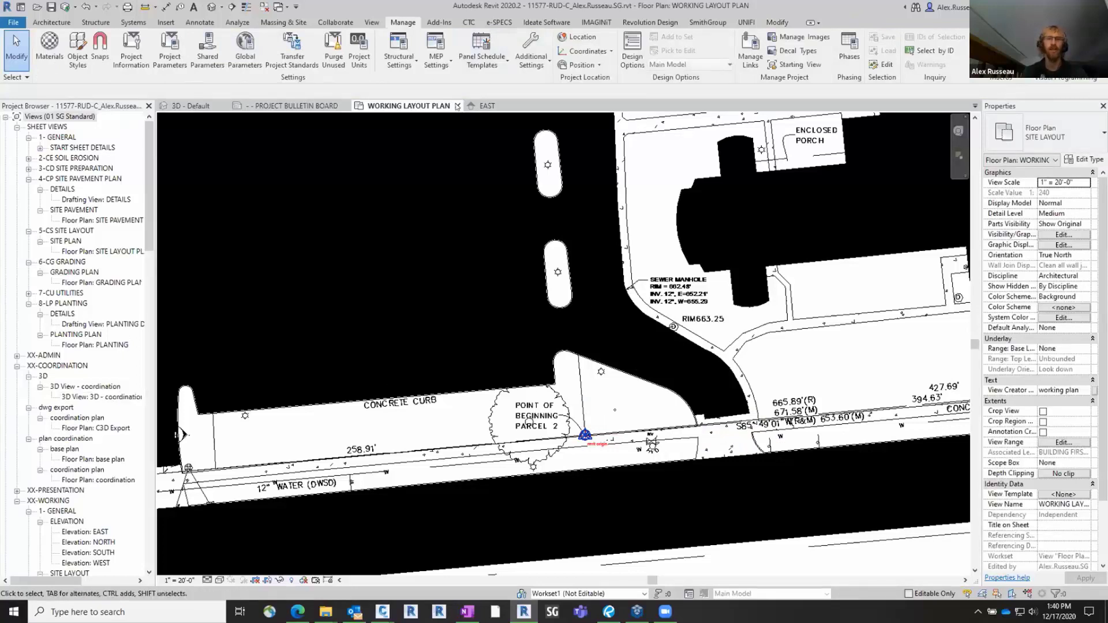
- Relocate the project 604 feet vertically upward in the EAST elevation, starting from the BUILDING FIRST FLOOR level
{"action": "left_click", "coordinate": [484, 106]}
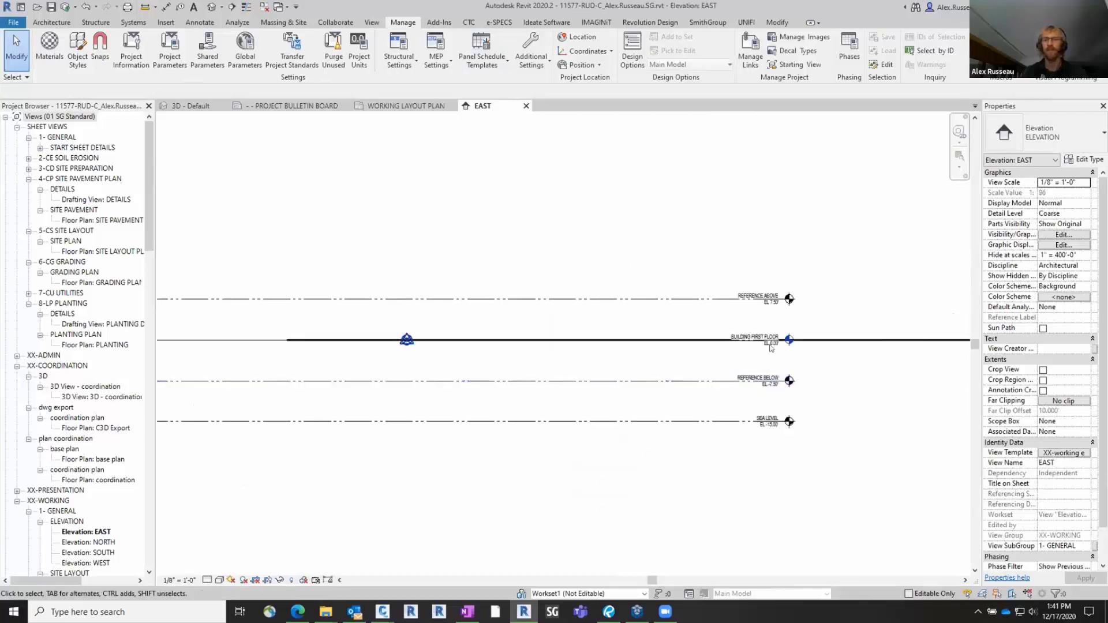
{"action": "scroll", "coordinate": [771, 348], "scroll_direction": "up", "scroll_amount": 2}
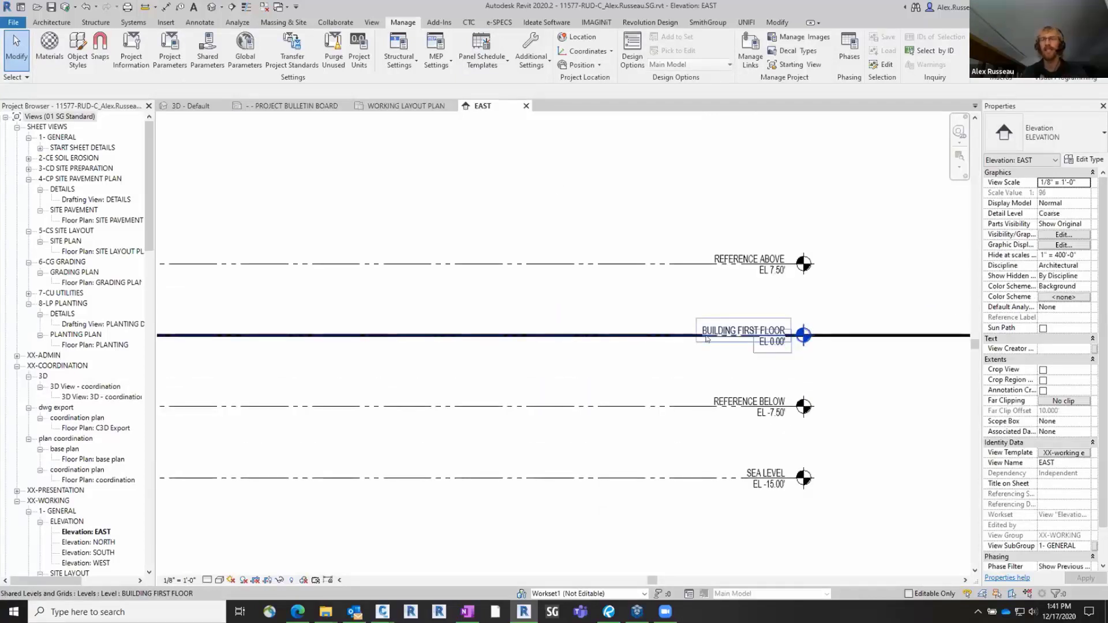
{"action": "middle_click_drag", "start_coordinate": [631, 323], "coordinate": [785, 323]}
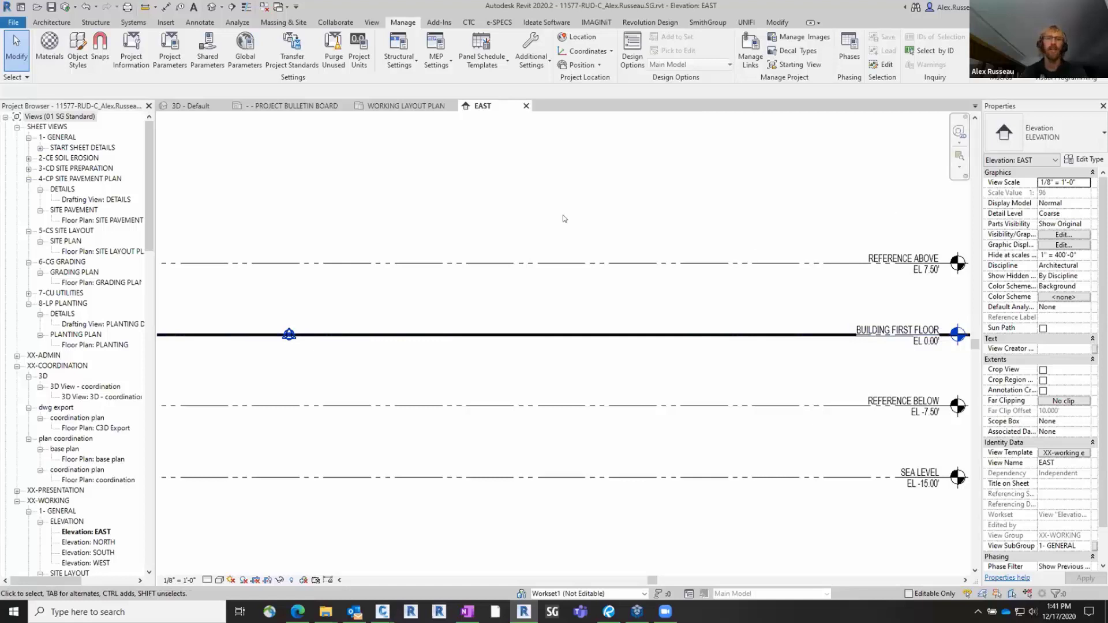
{"action": "left_click", "coordinate": [598, 51]}
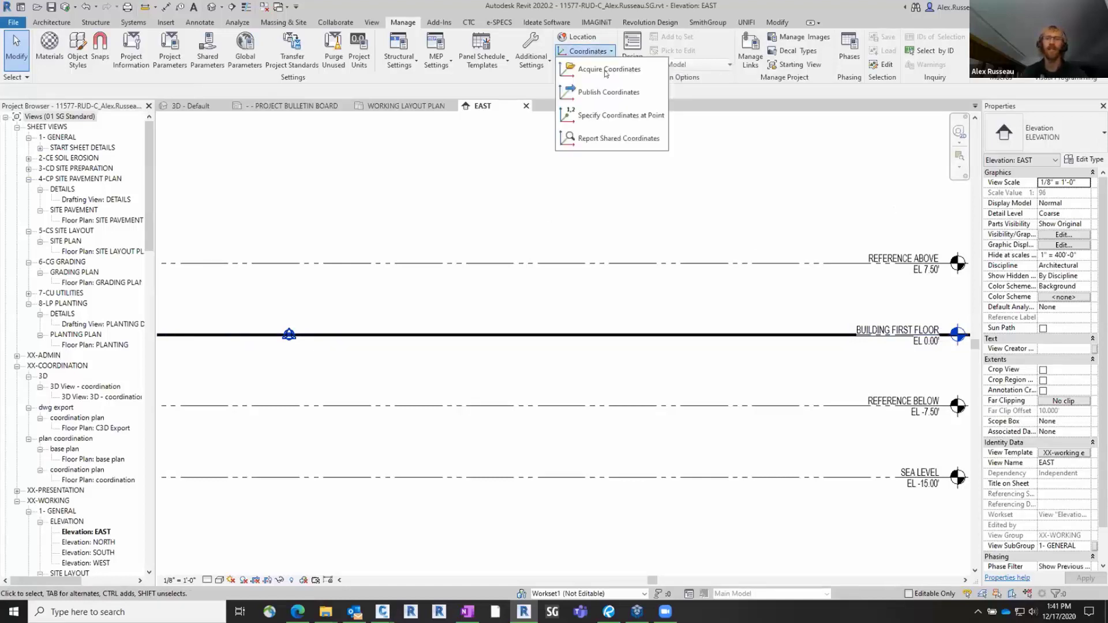
{"action": "left_click", "coordinate": [596, 51]}
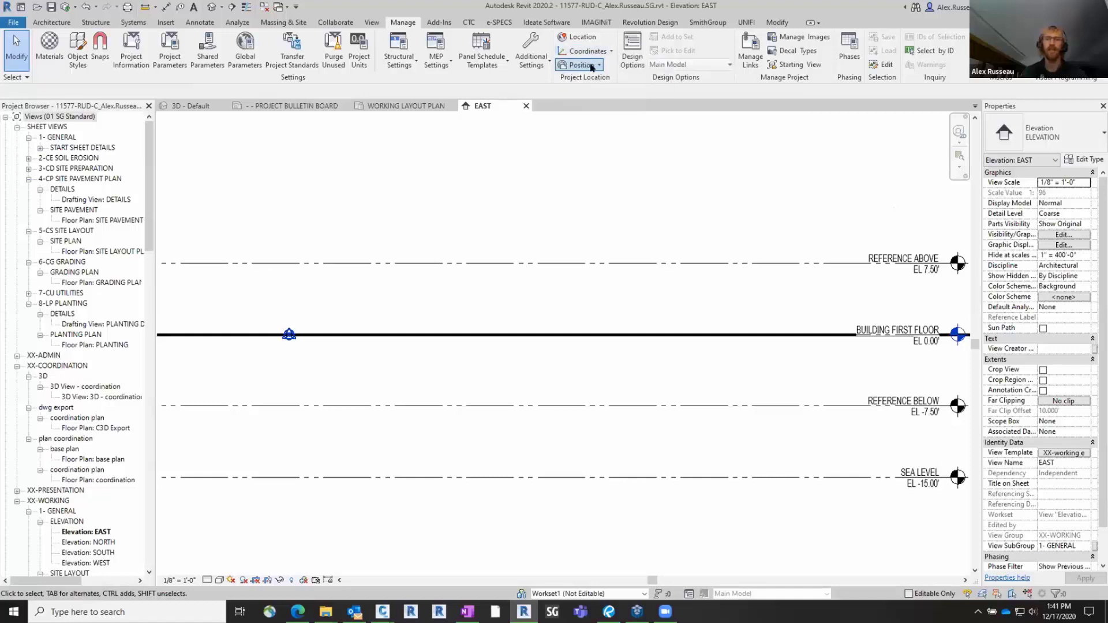
{"action": "left_click", "coordinate": [593, 66]}
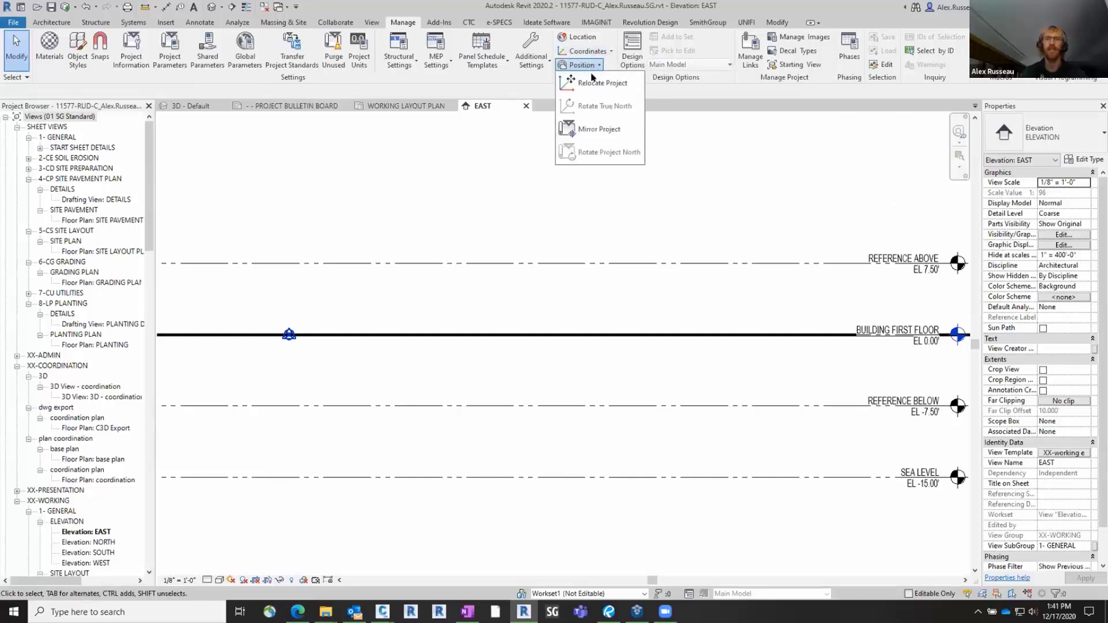
{"action": "left_click", "coordinate": [595, 83]}
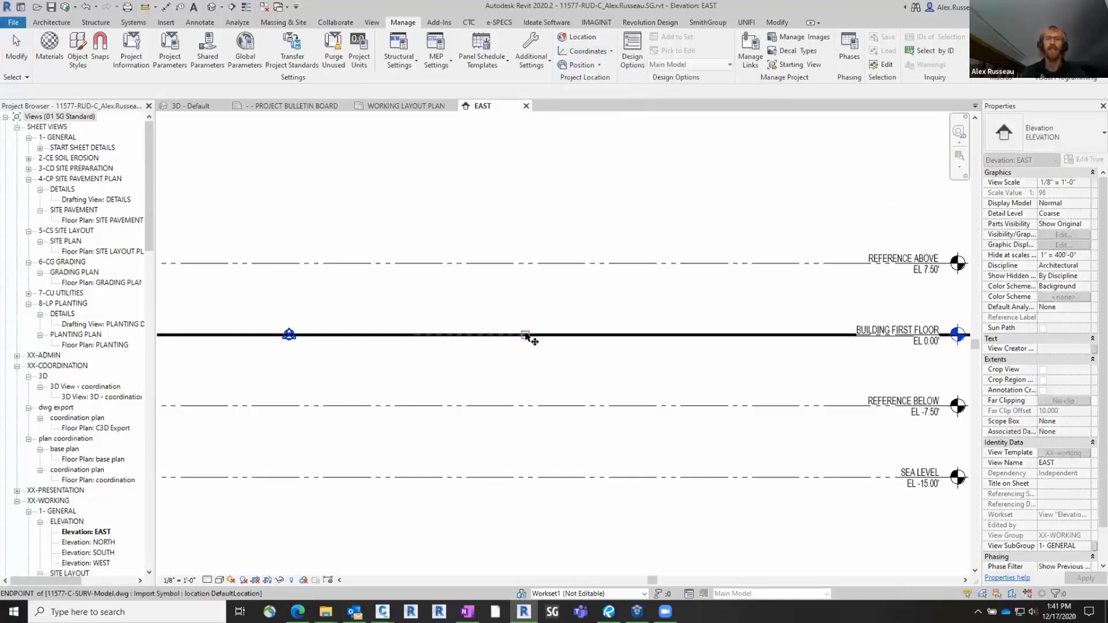
{"action": "left_click", "coordinate": [525, 334]}
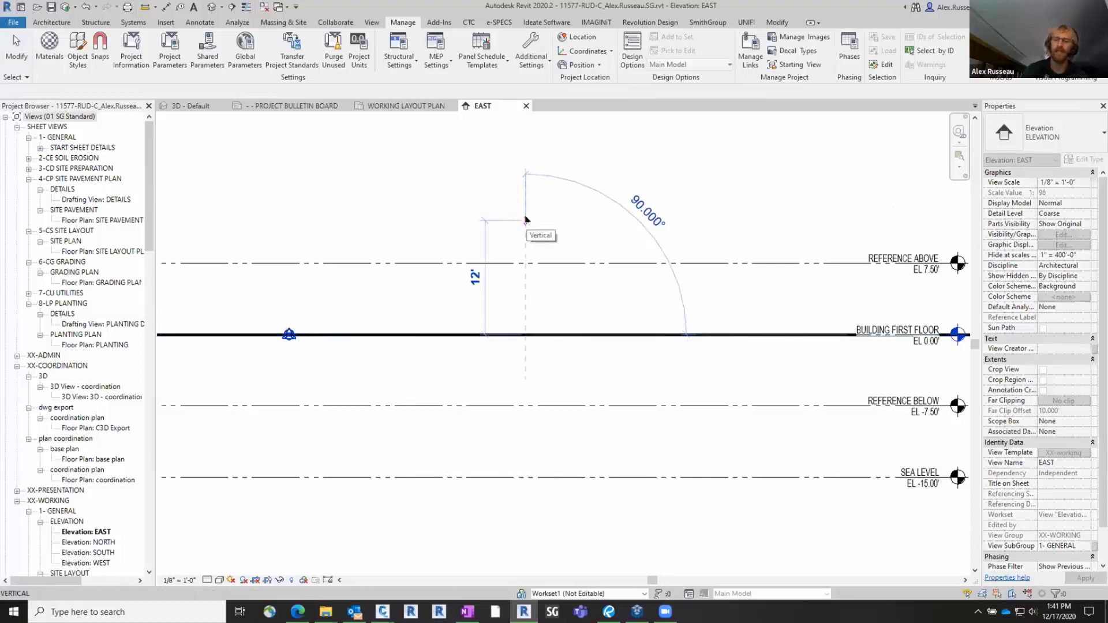
{"action": "type", "text": "604"}
{"action": "key", "text": "Return"}
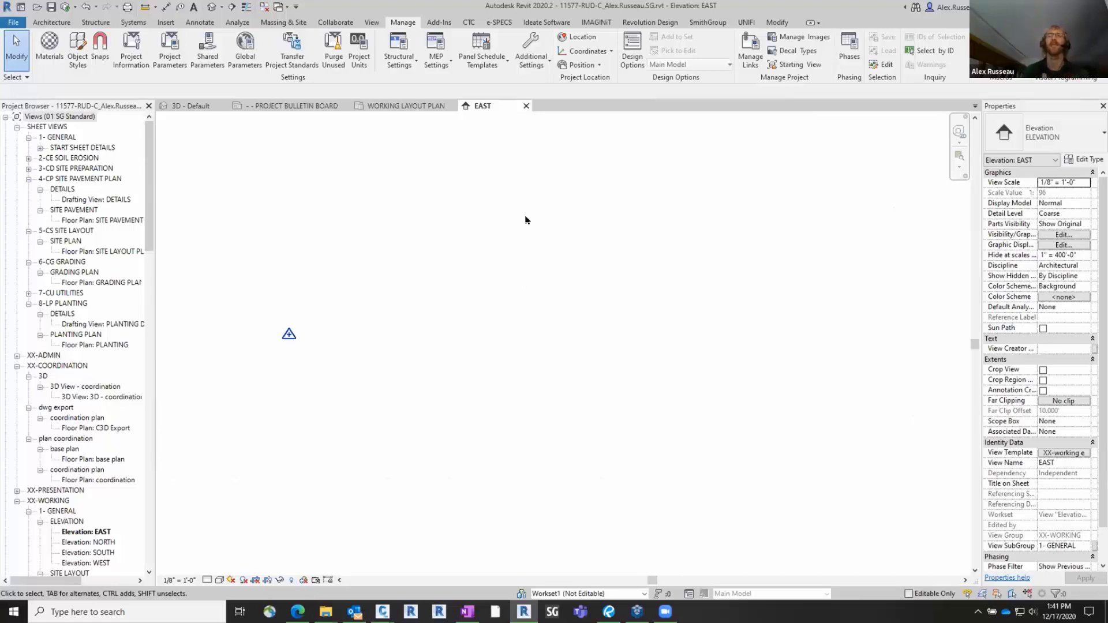
- Examine the elevations of the relocated levels in the EAST elevation, especially BUILDING FIRST FLOOR
{"action": "scroll", "coordinate": [581, 313], "scroll_direction": "down", "scroll_amount": 3}
{"action": "scroll", "coordinate": [587, 339], "scroll_direction": "down", "scroll_amount": 2}
{"action": "middle_click_drag", "start_coordinate": [542, 347], "coordinate": [576, 554]}
{"action": "scroll", "coordinate": [541, 310], "scroll_direction": "down", "scroll_amount": 3}
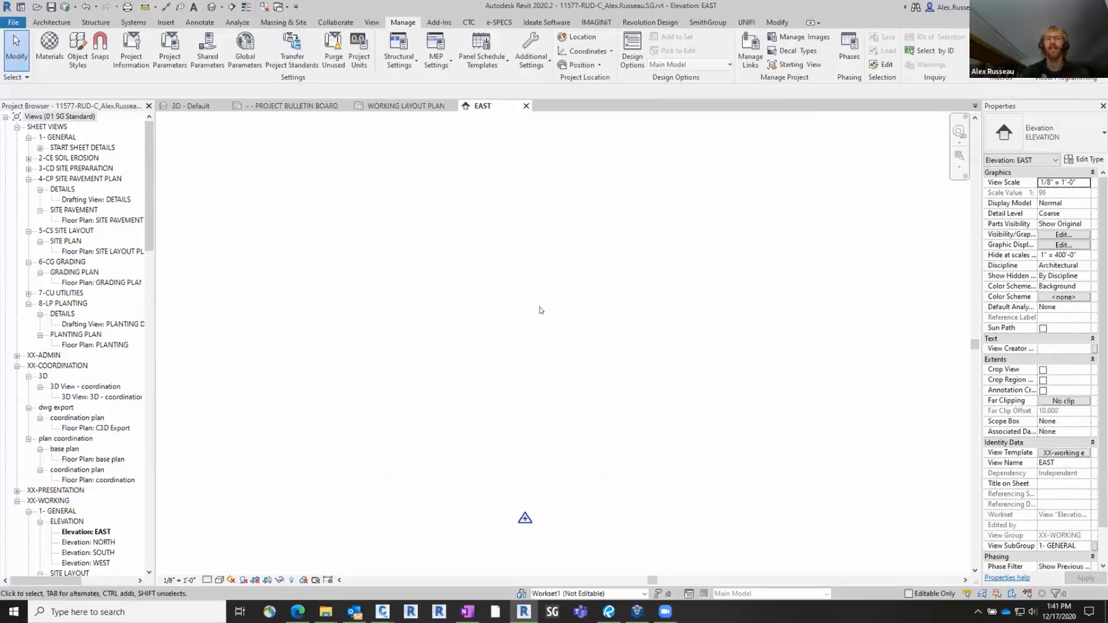
{"action": "middle_click_drag", "start_coordinate": [542, 312], "coordinate": [572, 540]}
{"action": "scroll", "coordinate": [555, 266], "scroll_direction": "down", "scroll_amount": 2}
{"action": "middle_click_drag", "start_coordinate": [563, 147], "coordinate": [562, 433]}
{"action": "scroll", "coordinate": [574, 434], "scroll_direction": "up", "scroll_amount": 3}
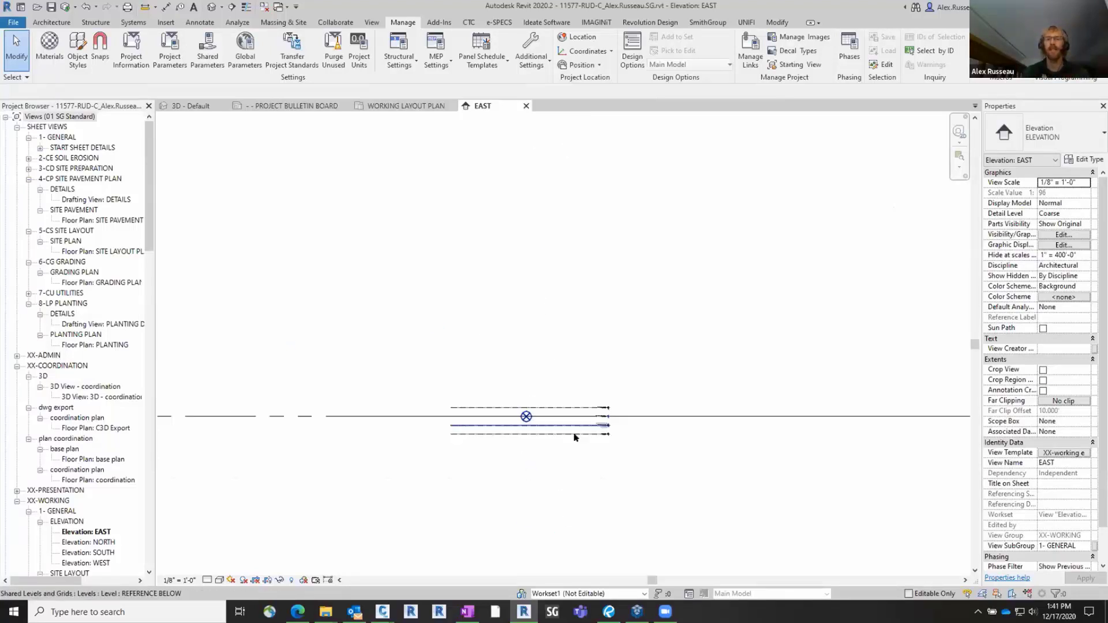
{"action": "scroll", "coordinate": [678, 427], "scroll_direction": "up", "scroll_amount": 5}
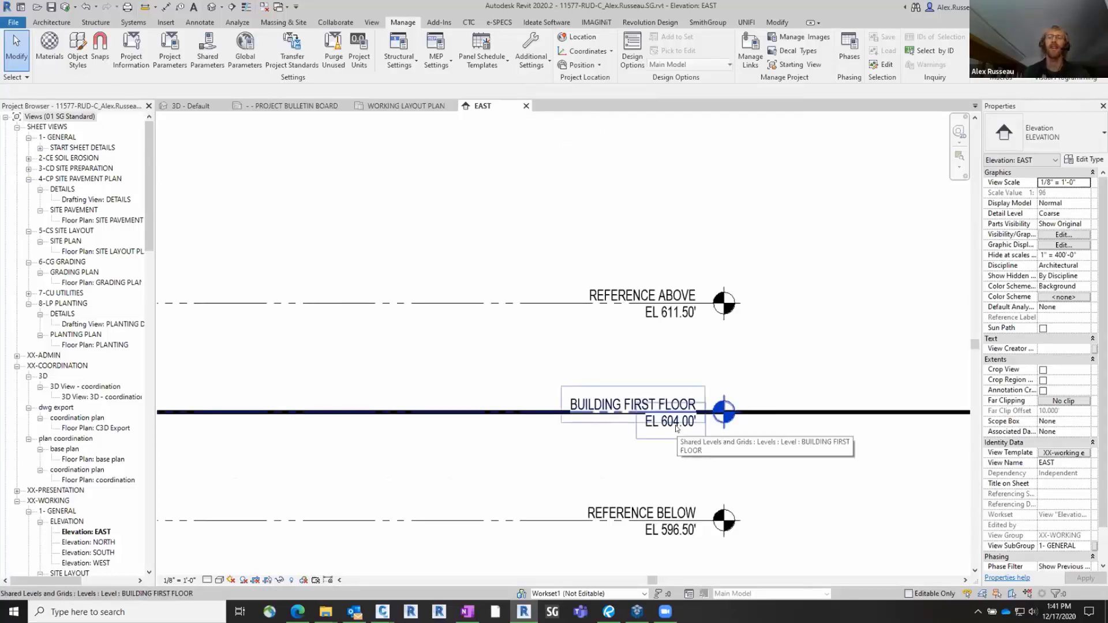
{"action": "scroll", "coordinate": [779, 298], "scroll_direction": "down", "scroll_amount": 2}
- Link 11577-C-LAYO.dwg into the WORKING LAYOUT PLAN with Auto - By Shared Coordinates positioning and accept the differing coordinate systems
{"action": "left_click", "coordinate": [404, 106]}
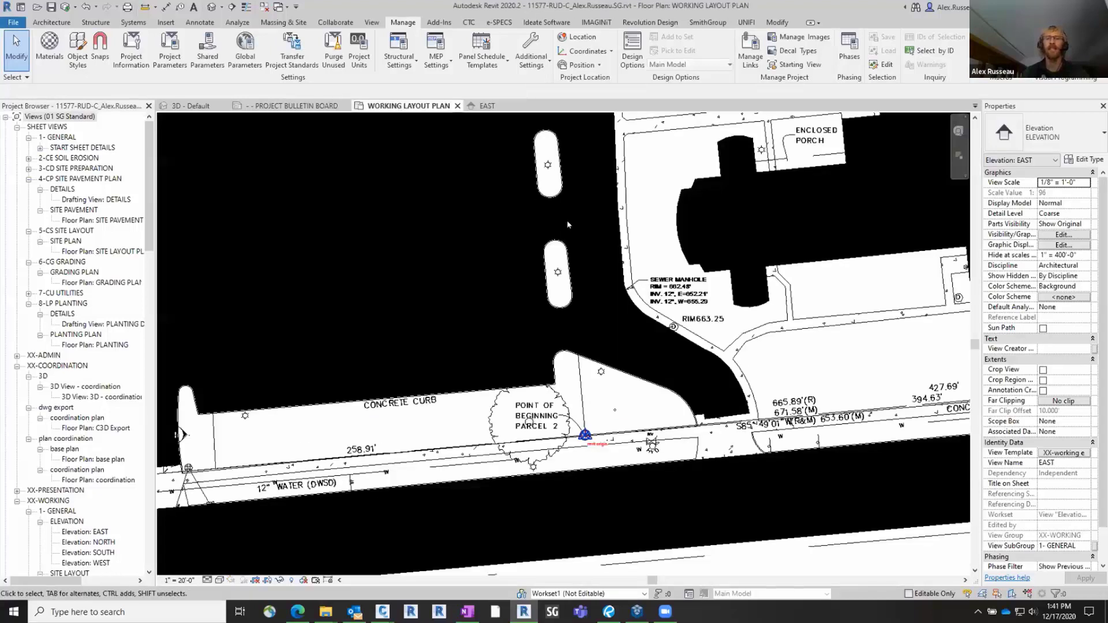
{"action": "middle_click_drag", "start_coordinate": [567, 219], "coordinate": [571, 280]}
{"action": "scroll", "coordinate": [567, 271], "scroll_direction": "down", "scroll_amount": 1}
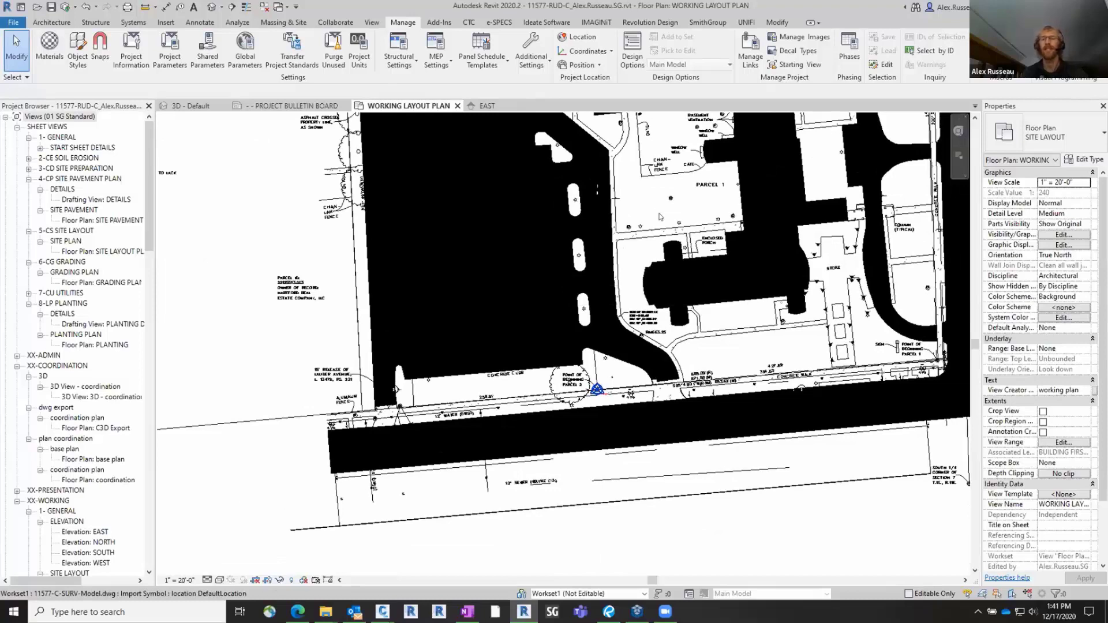
{"action": "middle_click_drag", "start_coordinate": [535, 162], "coordinate": [538, 179]}
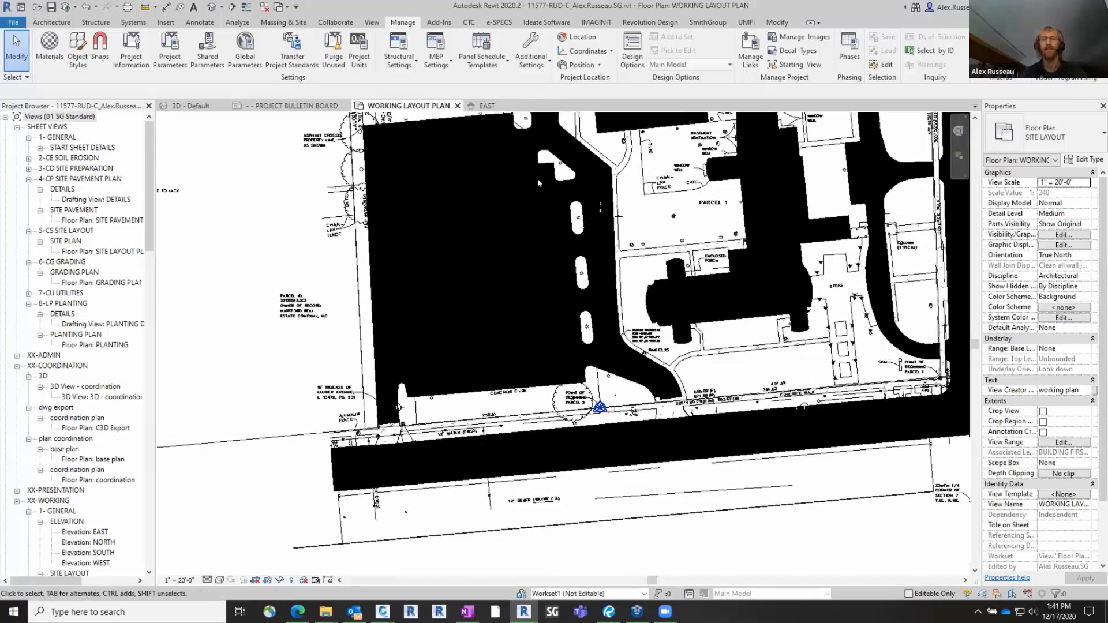
{"action": "left_click", "coordinate": [162, 26]}
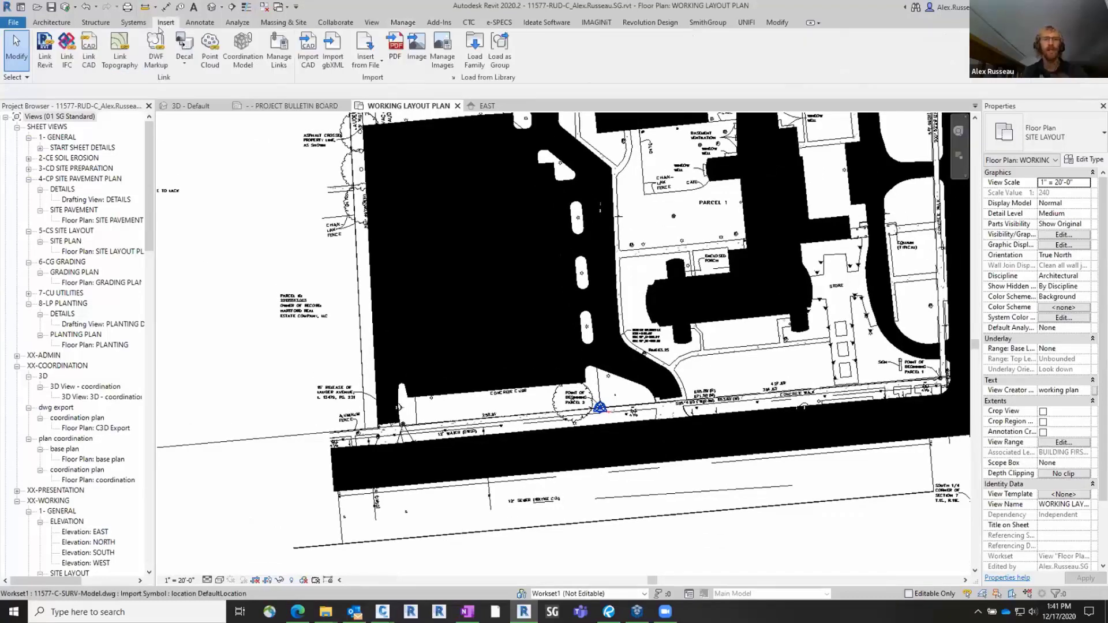
{"action": "left_click", "coordinate": [87, 58]}
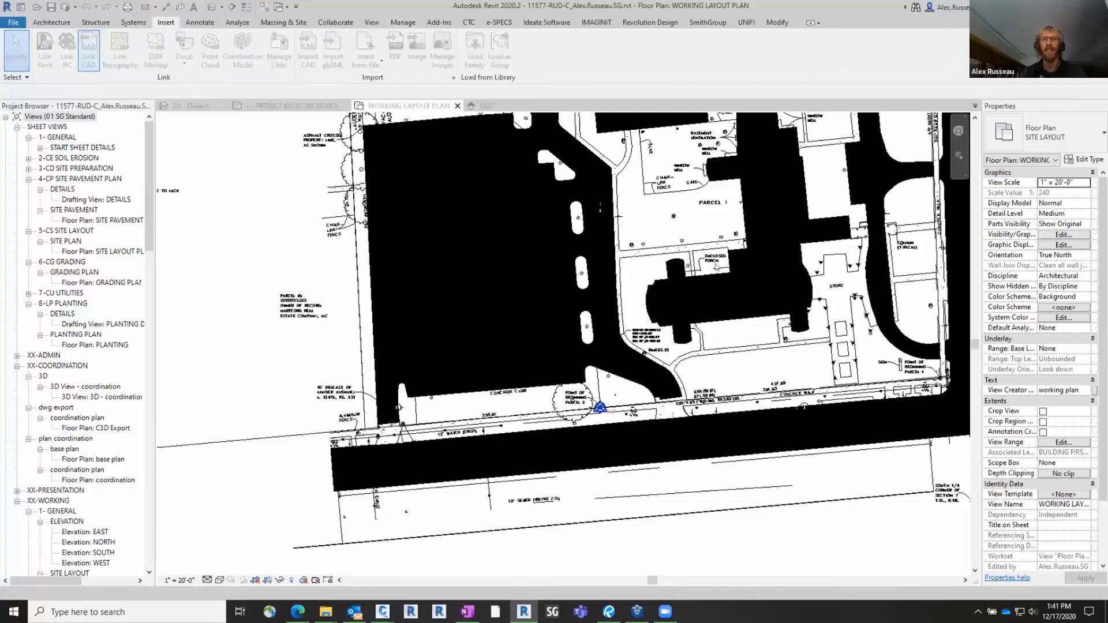
{"action": "left_click", "coordinate": [468, 195]}
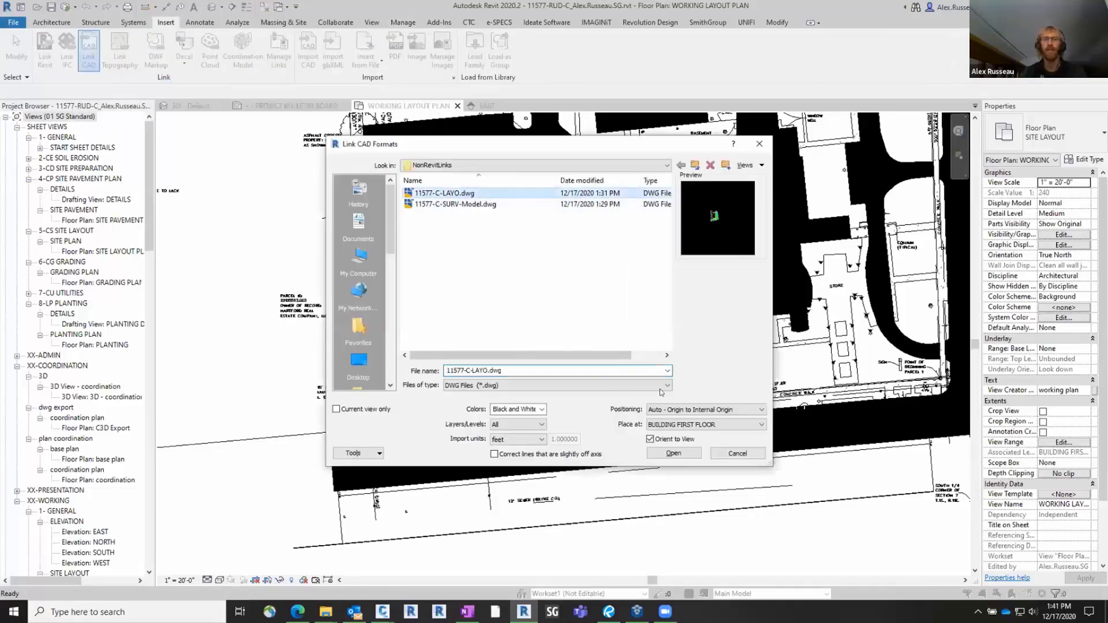
{"action": "left_click", "coordinate": [697, 407]}
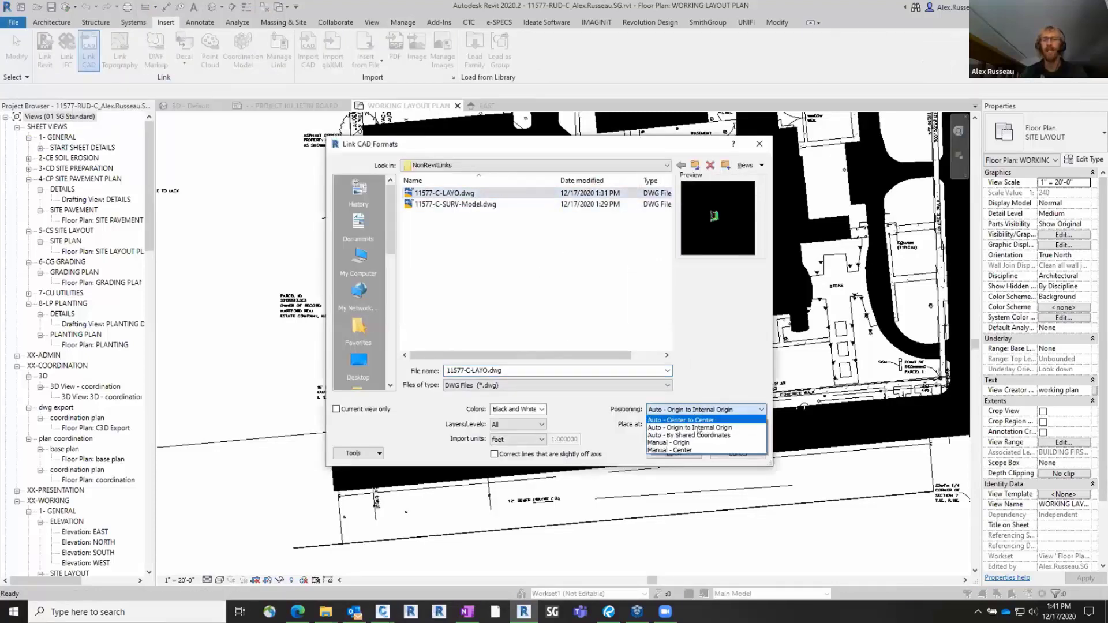
{"action": "left_click", "coordinate": [699, 436]}
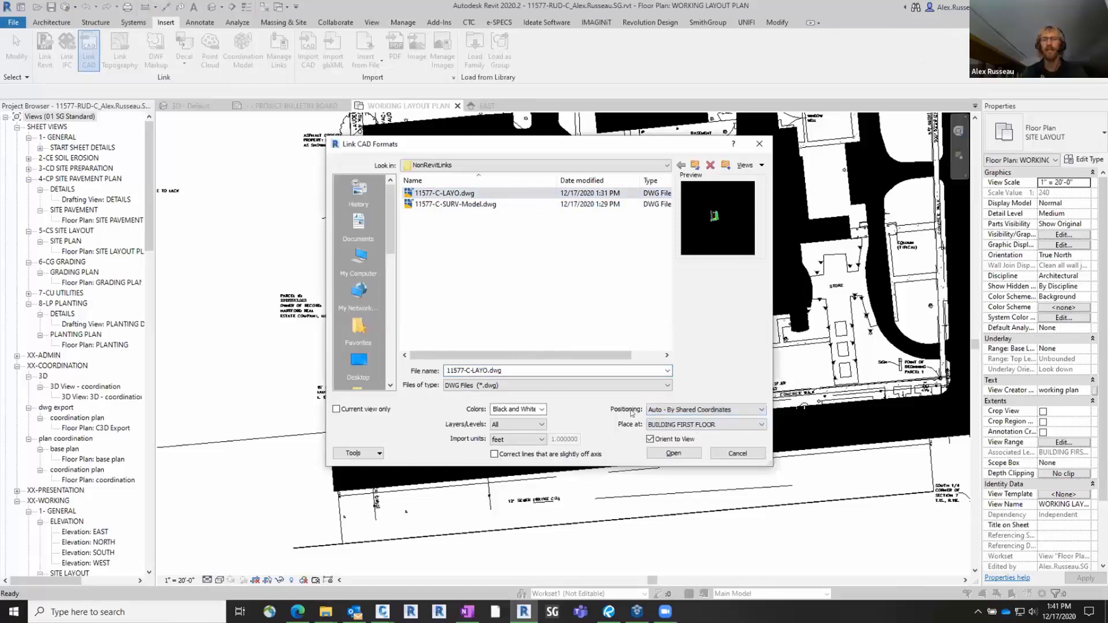
{"action": "left_click", "coordinate": [673, 454]}
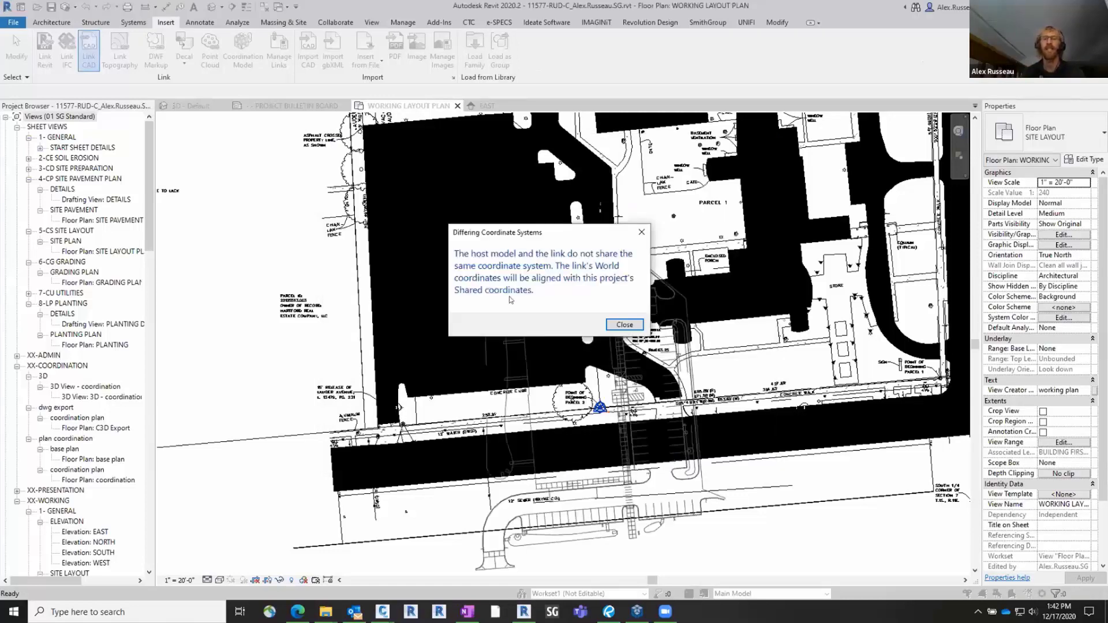
{"action": "left_click", "coordinate": [631, 327]}
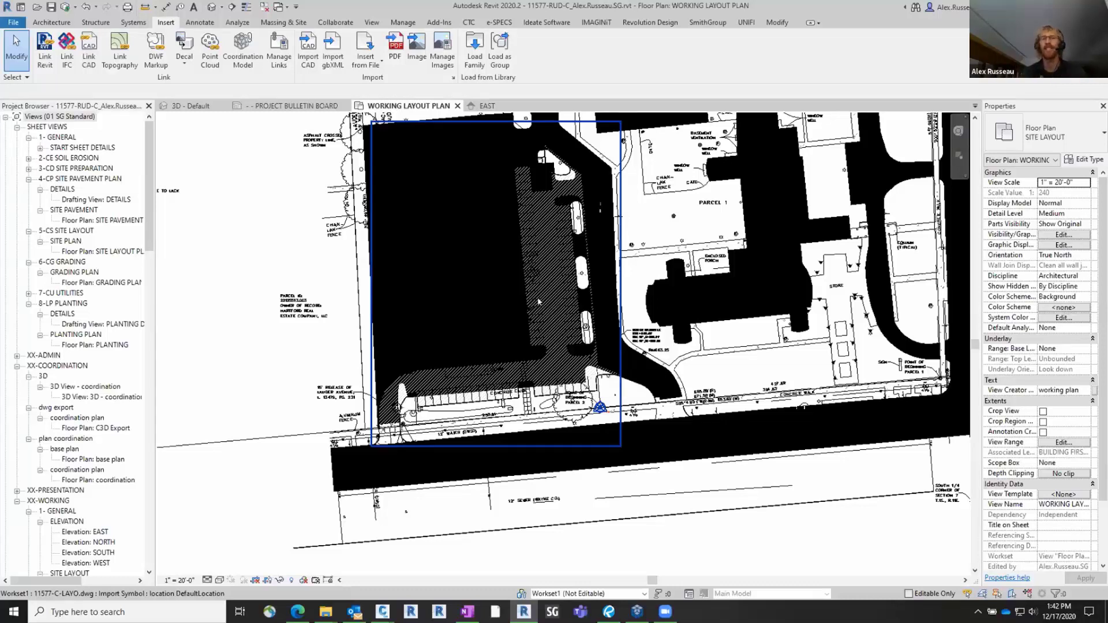
- Hide the imported 11577-C-SURV-Model.dwg in the WORKING LAYOUT PLAN, leaving the linked layout drawing shown
{"action": "left_click", "coordinate": [568, 298]}
{"action": "key", "text": "Escape"}
{"action": "key", "text": "v"}
{"action": "key", "text": "v"}
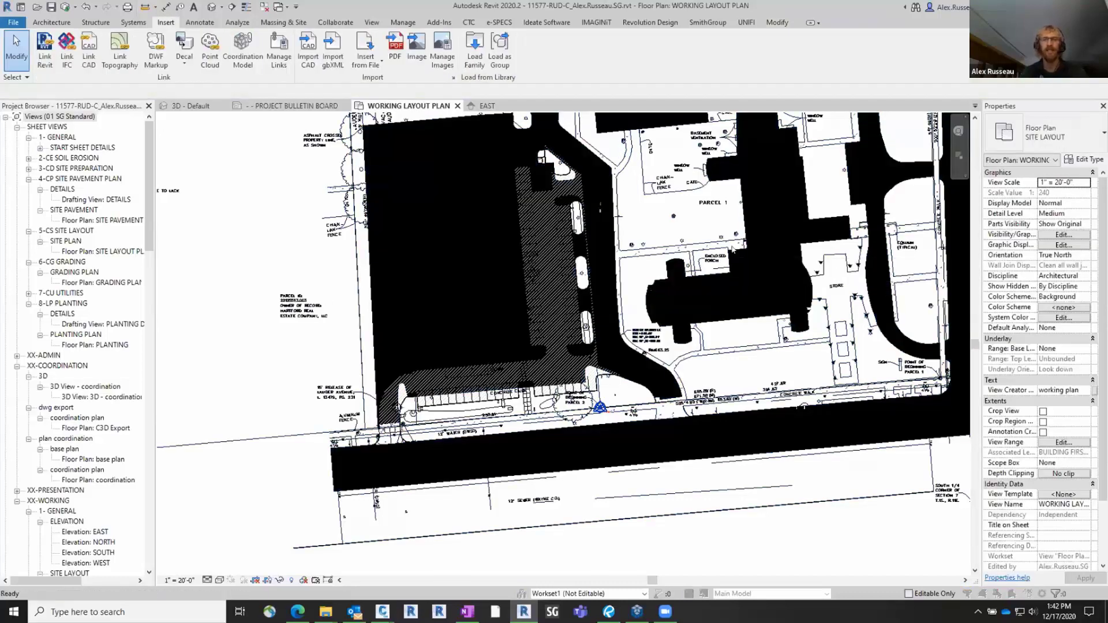
{"action": "left_click", "coordinate": [511, 164]}
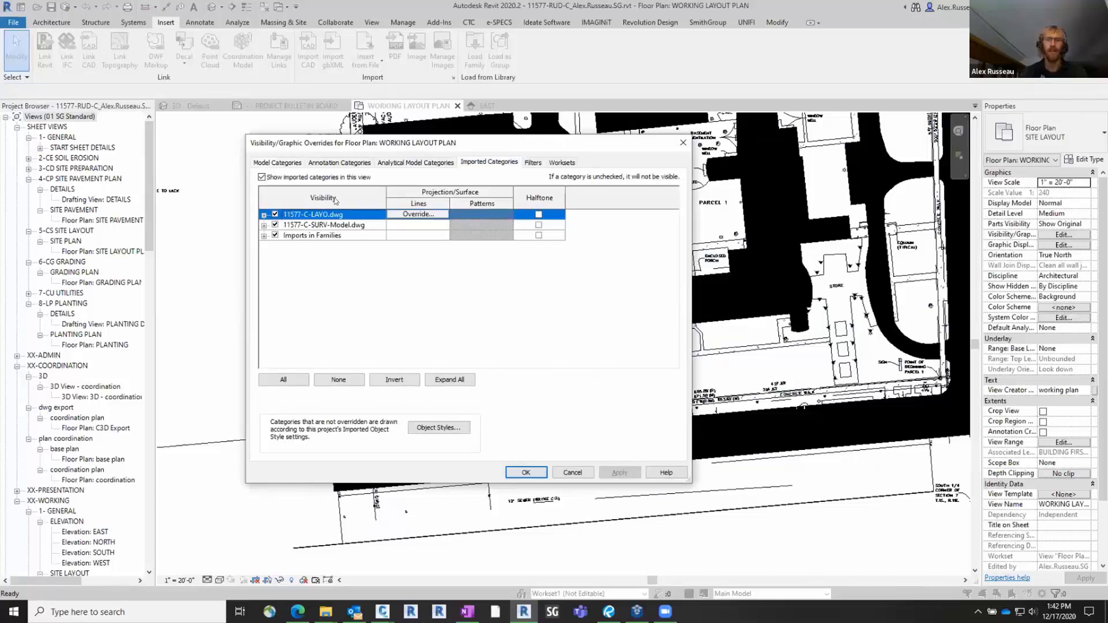
{"action": "key", "text": "space"}
{"action": "key", "text": "Return"}
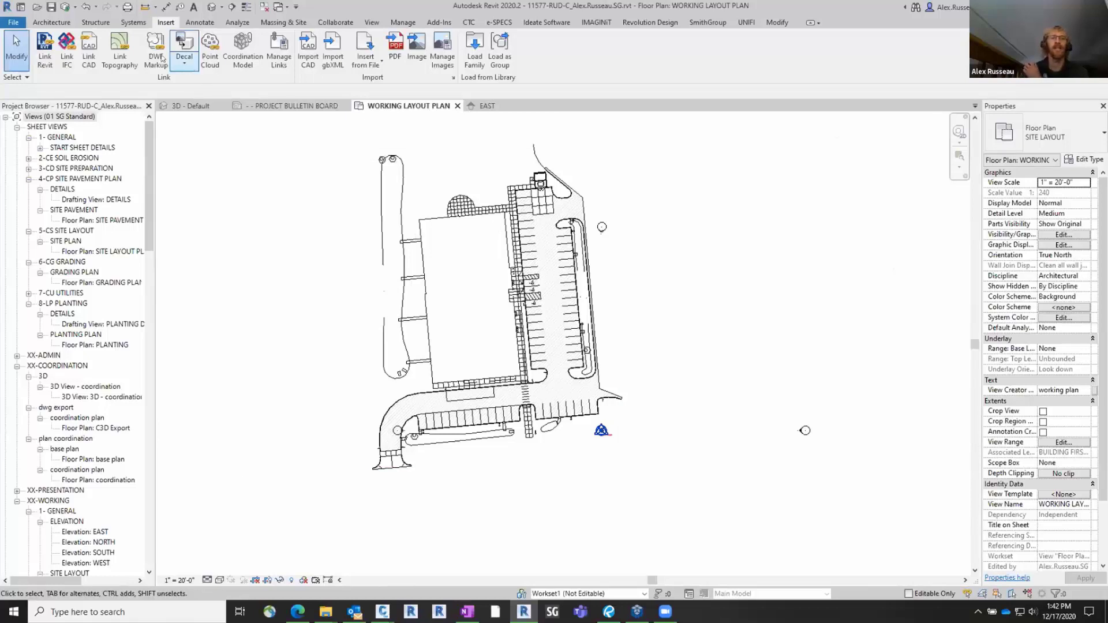
- Link the architectural model 11577-RUD-A.rvt from the 08_ARCH folder with Auto - Internal Origin to Internal Origin positioning
{"action": "left_click", "coordinate": [45, 52]}
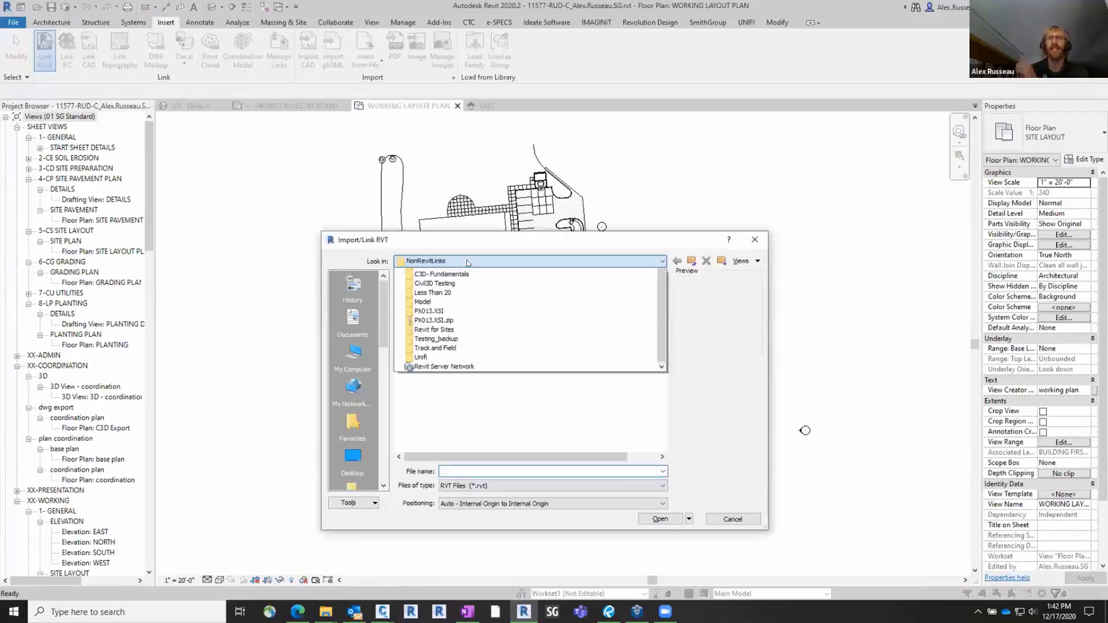
{"action": "left_click", "coordinate": [466, 261]}
{"action": "scroll", "coordinate": [468, 329], "scroll_direction": "up", "scroll_amount": 2}
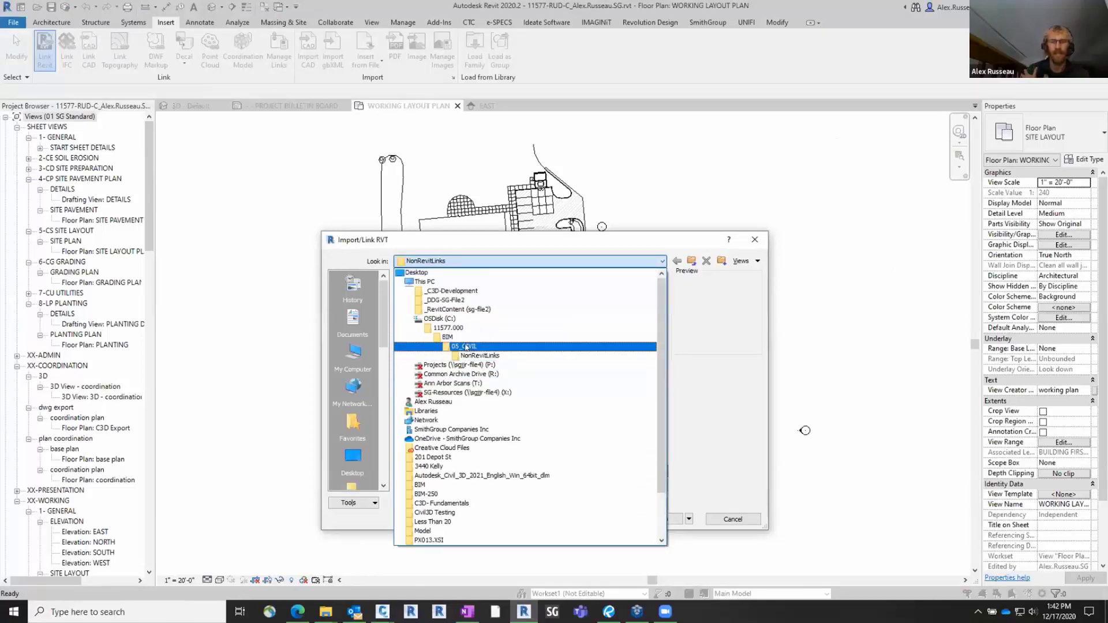
{"action": "left_click", "coordinate": [453, 337]}
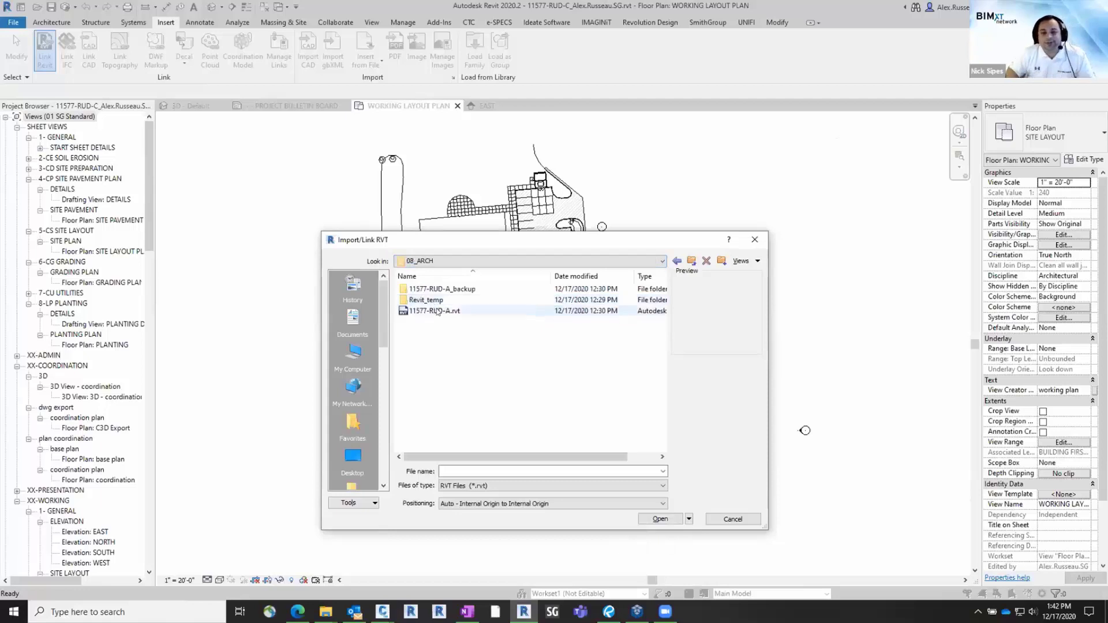
{"action": "left_click", "coordinate": [440, 310]}
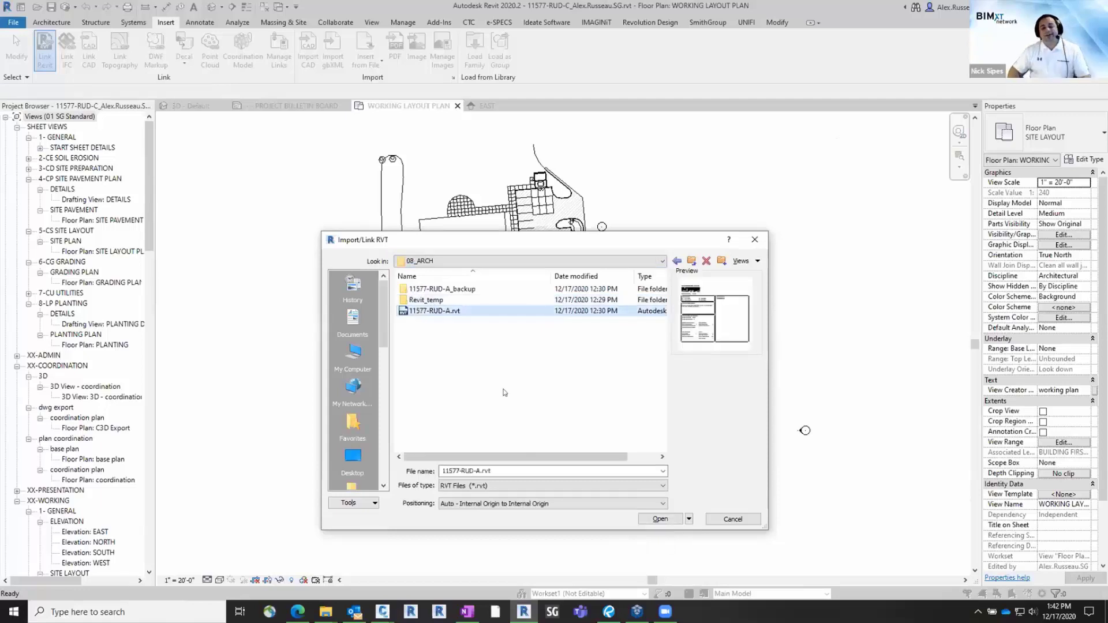
{"action": "left_click", "coordinate": [658, 519]}
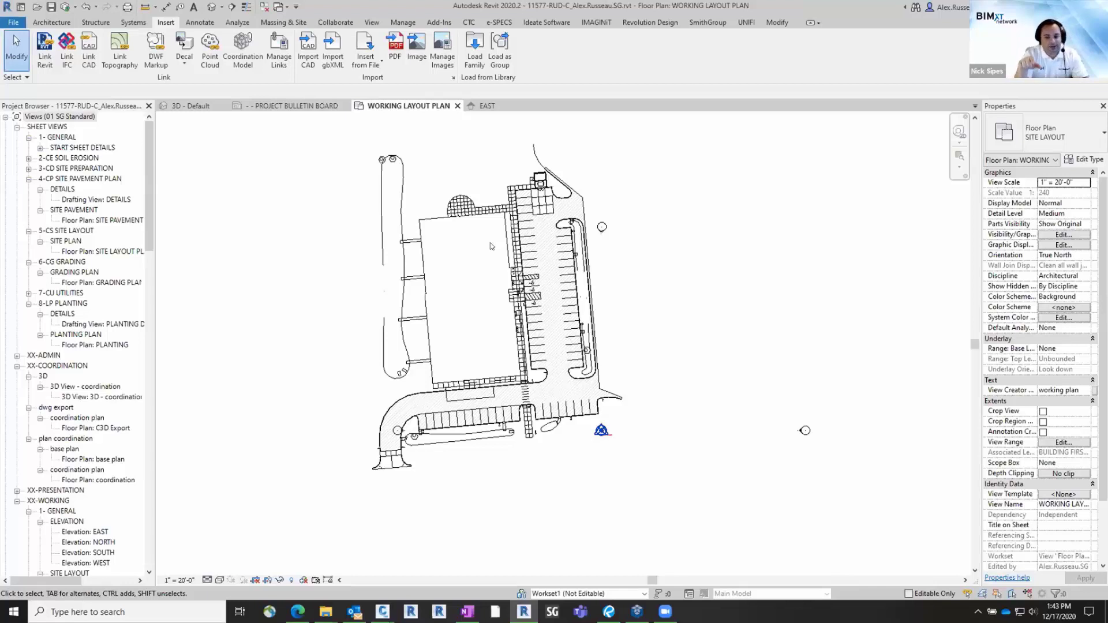
- Examine the shared coordinates and elevations of the Project Base Point and the Survey Point in the WORKING LAYOUT PLAN
{"action": "left_click", "coordinate": [602, 431]}
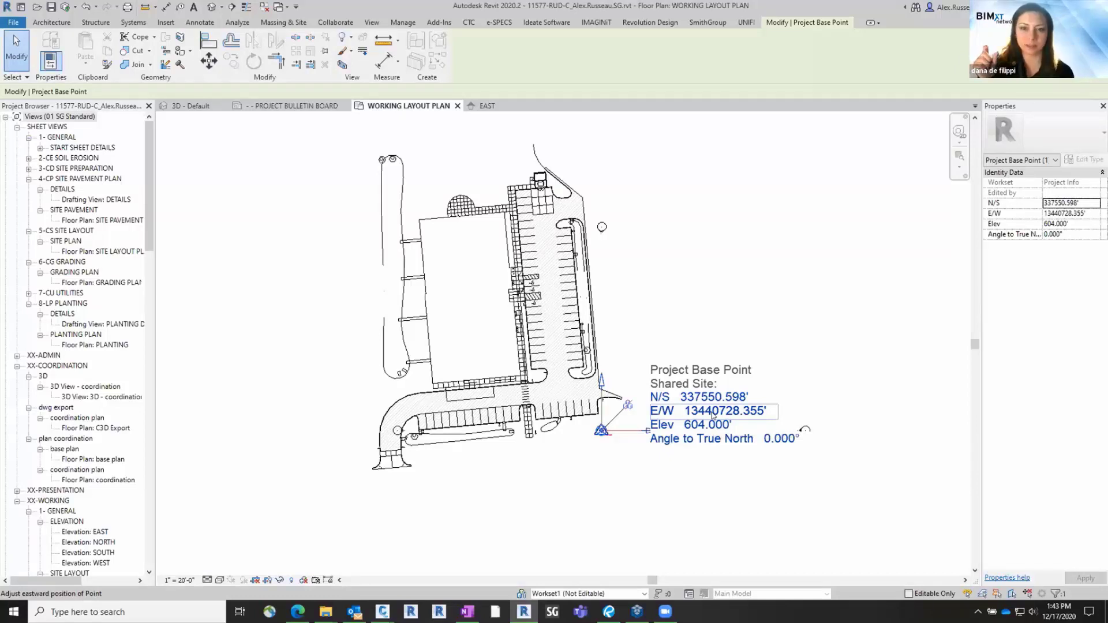
{"action": "left_click", "coordinate": [714, 411]}
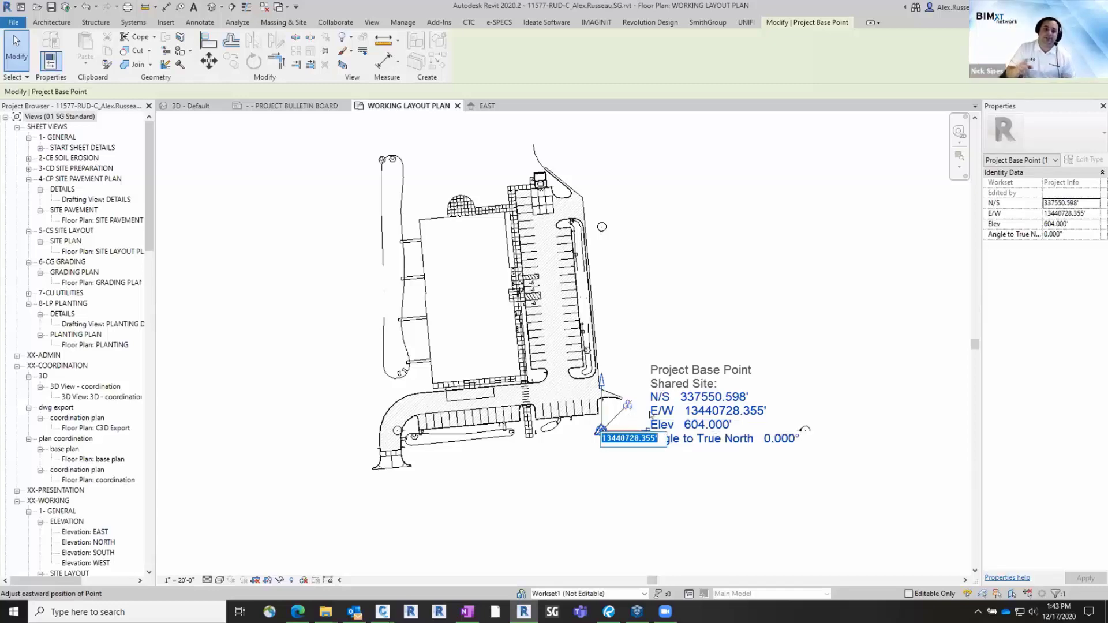
{"action": "key", "text": "Escape"}
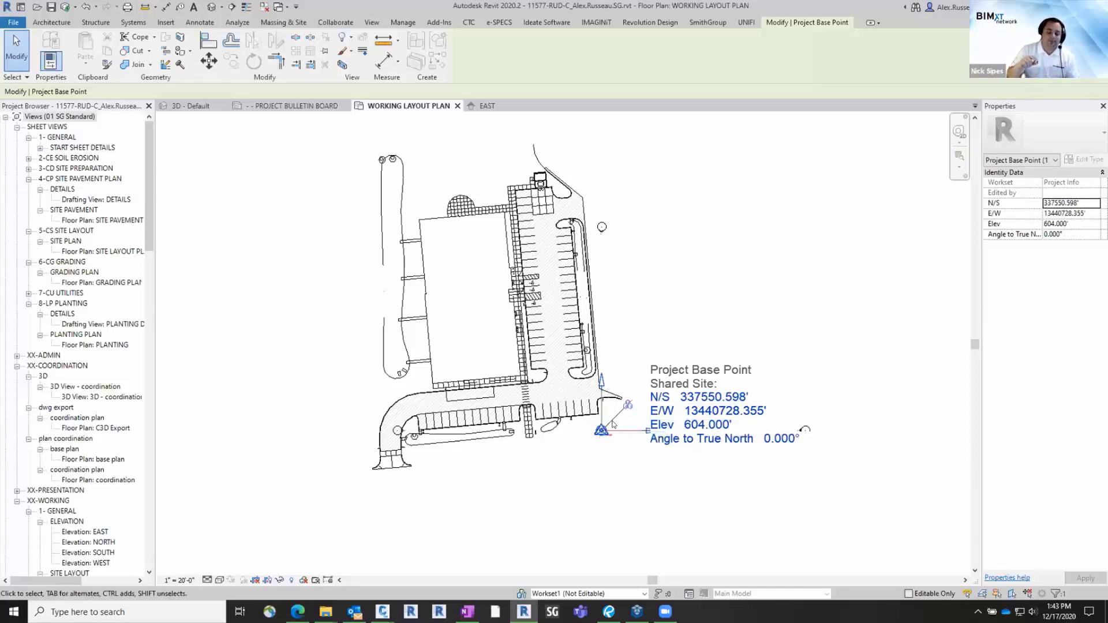
{"action": "left_click", "coordinate": [592, 455]}
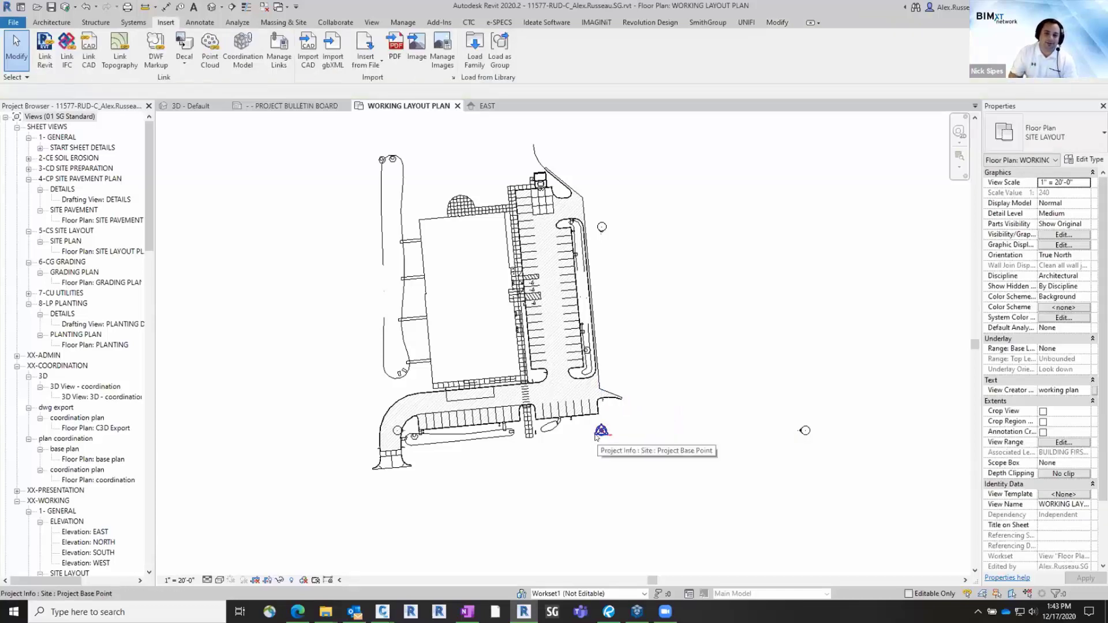
{"action": "key", "text": "Tab"}
{"action": "left_click", "coordinate": [599, 433]}
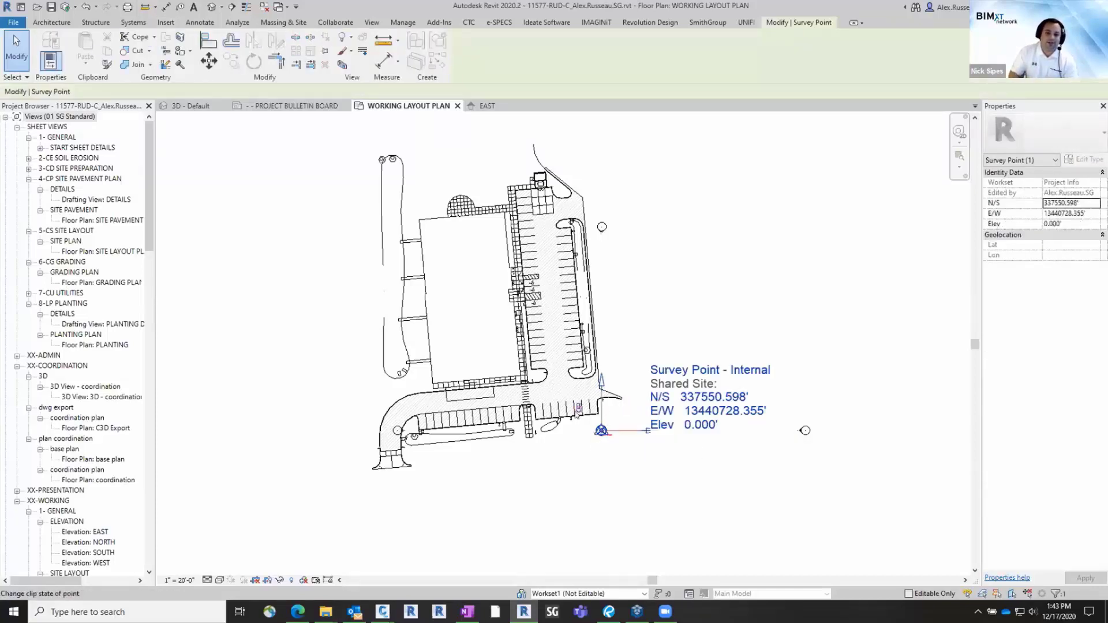
{"action": "scroll", "coordinate": [587, 423], "scroll_direction": "up", "scroll_amount": 2}
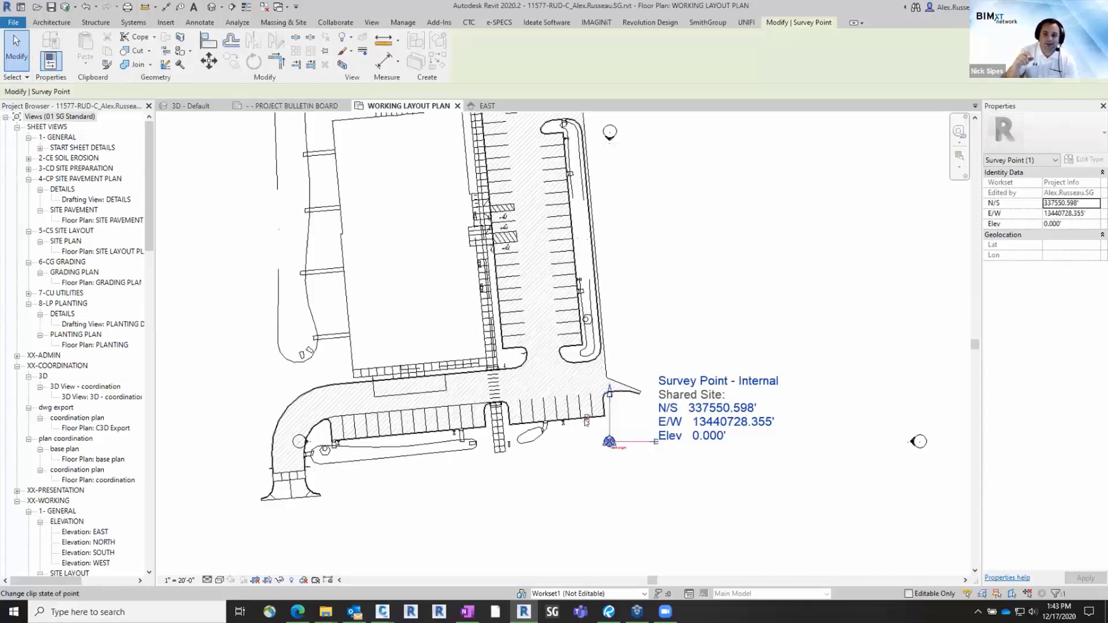
{"action": "key", "text": "Escape"}
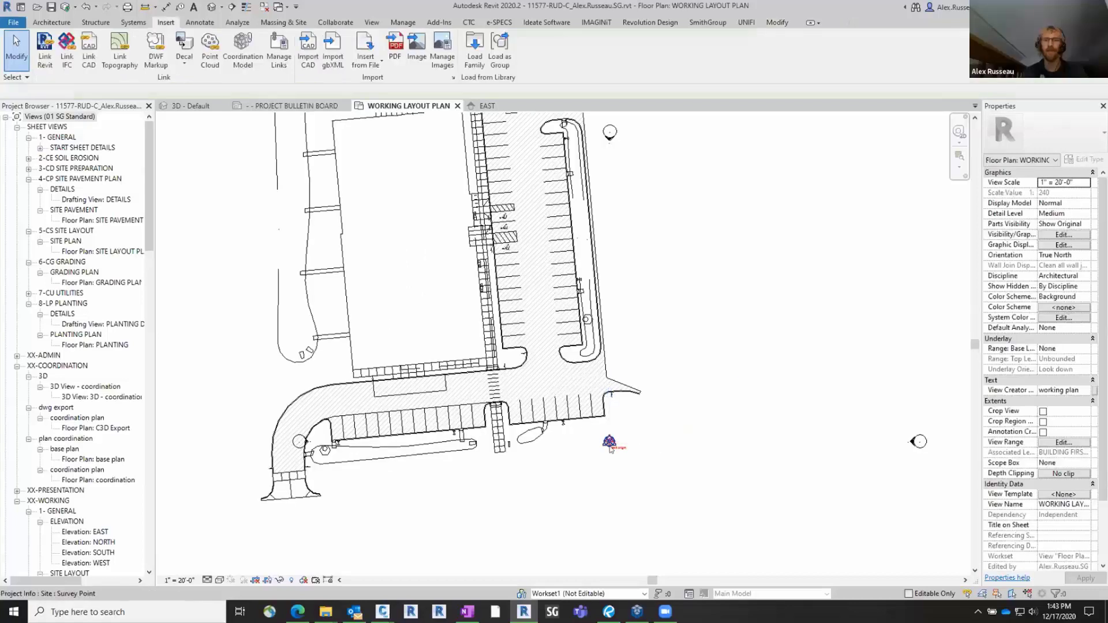
{"action": "left_click", "coordinate": [609, 442]}
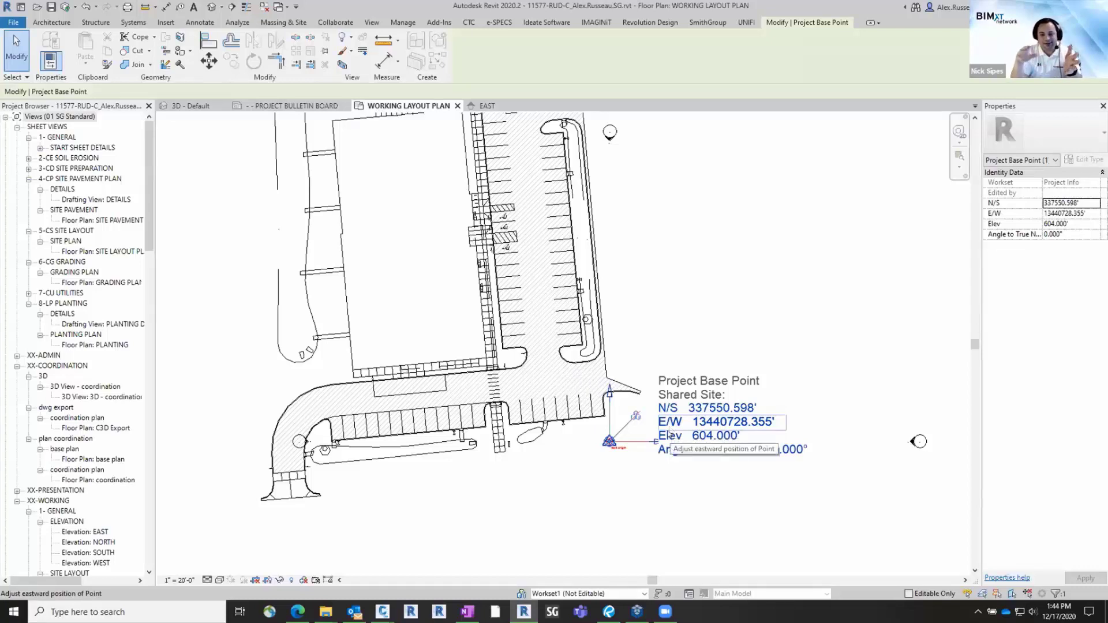
{"action": "left_click", "coordinate": [723, 426]}
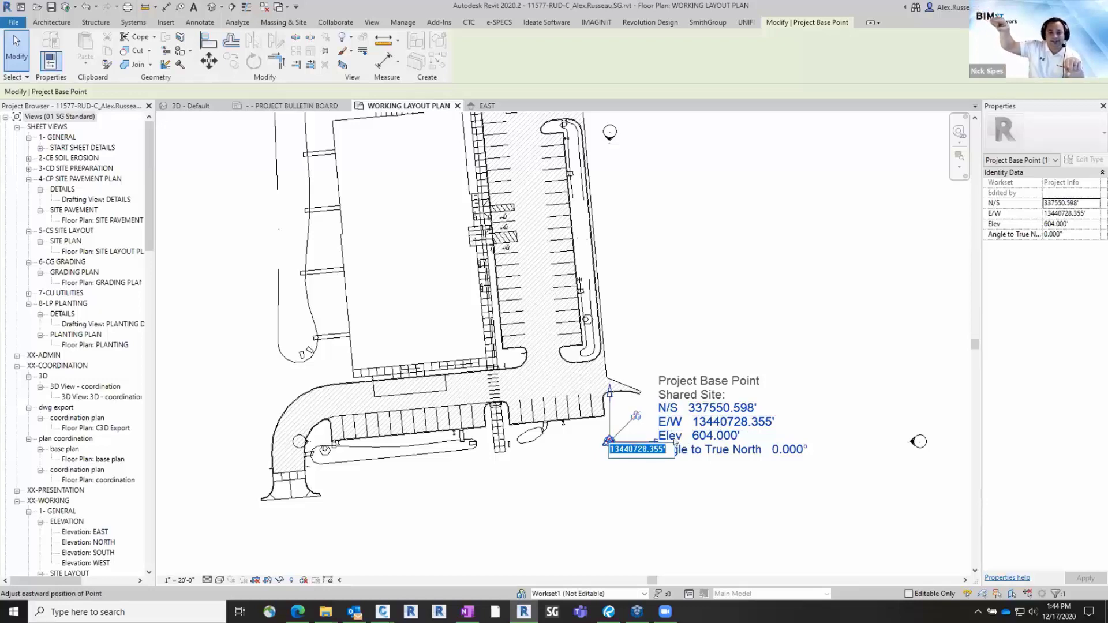
{"action": "key", "text": "Escape"}
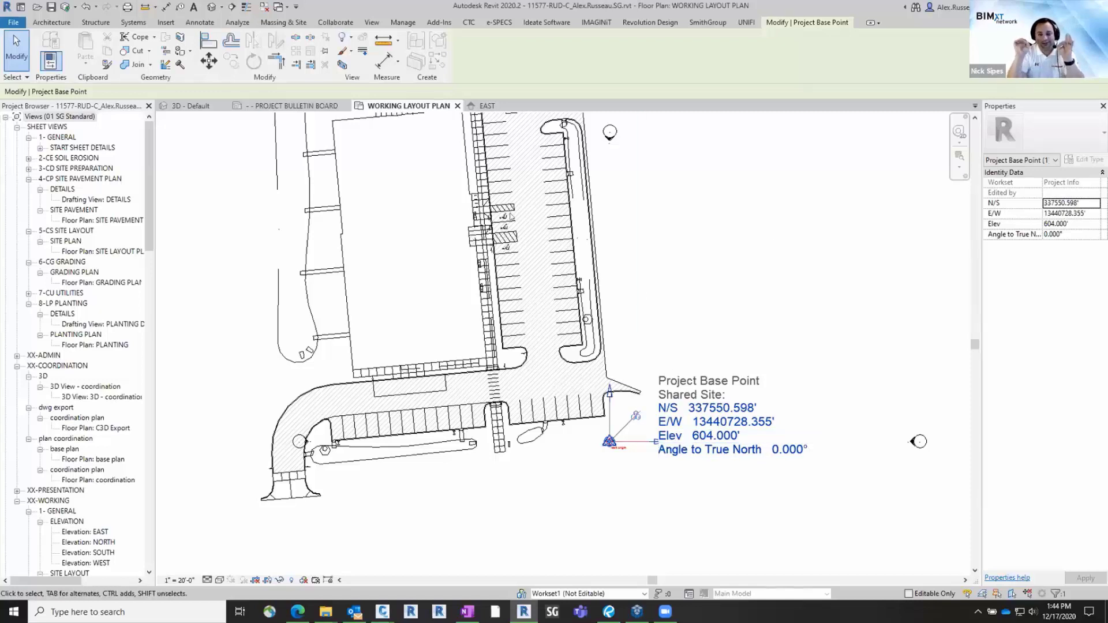
- Examine the Elevation Base options, Project Base Point and Survey Point, in the BUILDING FIRST FLOOR level's type properties in the EAST elevation
{"action": "key", "text": "ctrl+Tab"}
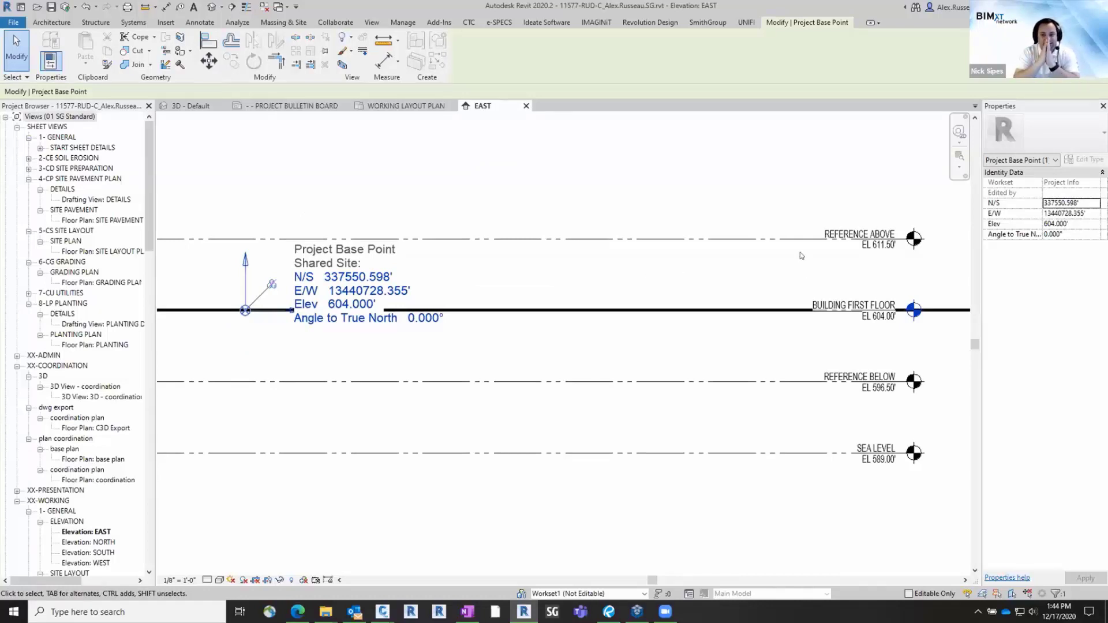
{"action": "left_click", "coordinate": [882, 327]}
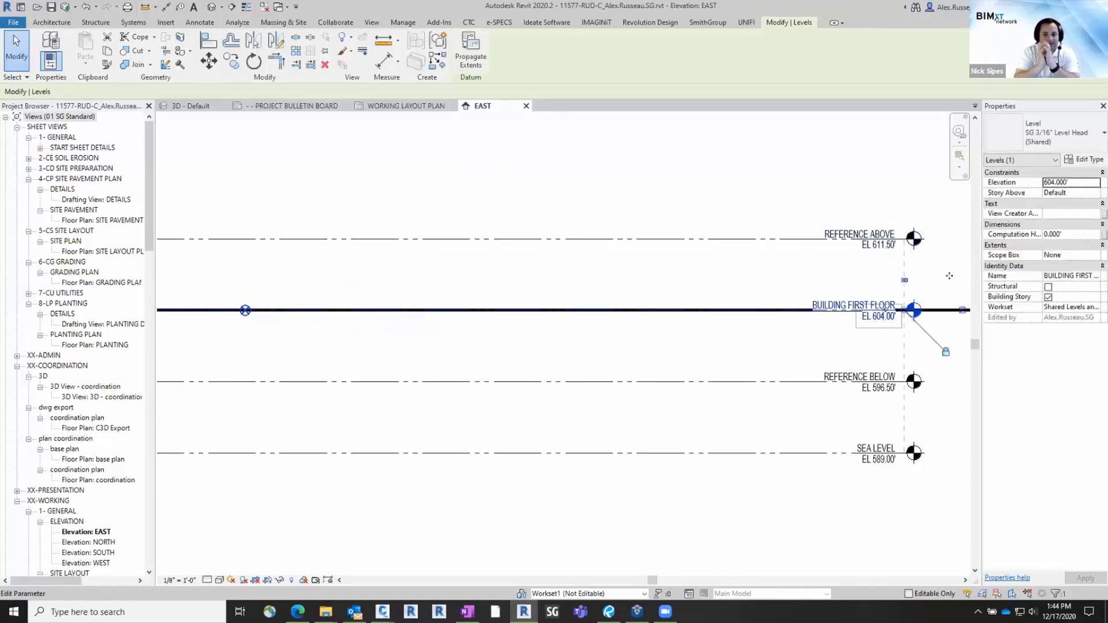
{"action": "left_click", "coordinate": [1077, 161]}
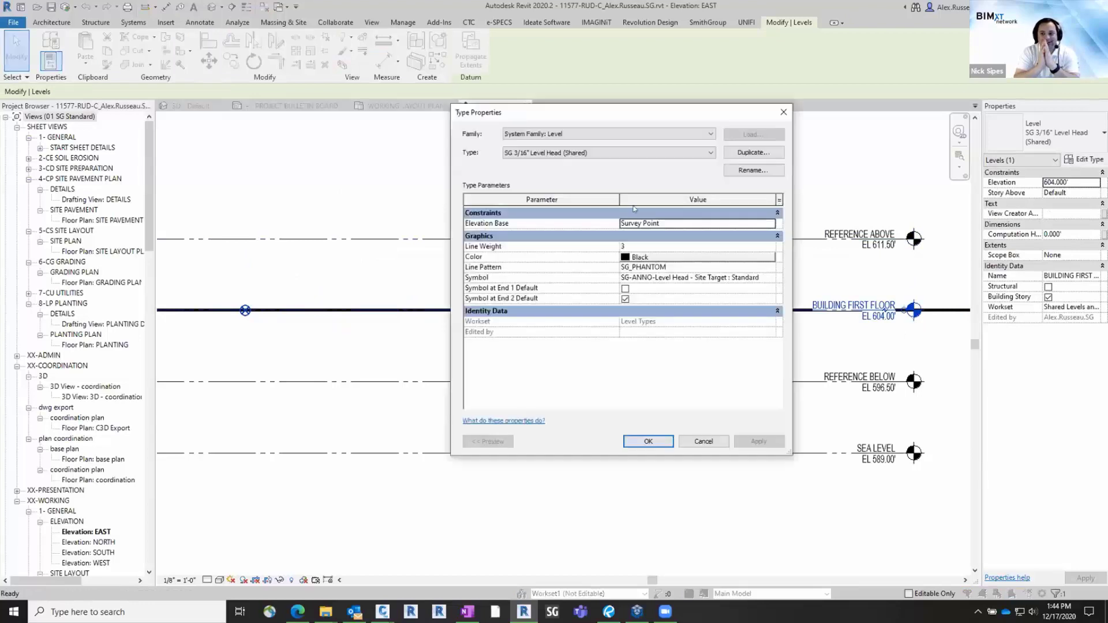
{"action": "left_click", "coordinate": [662, 226]}
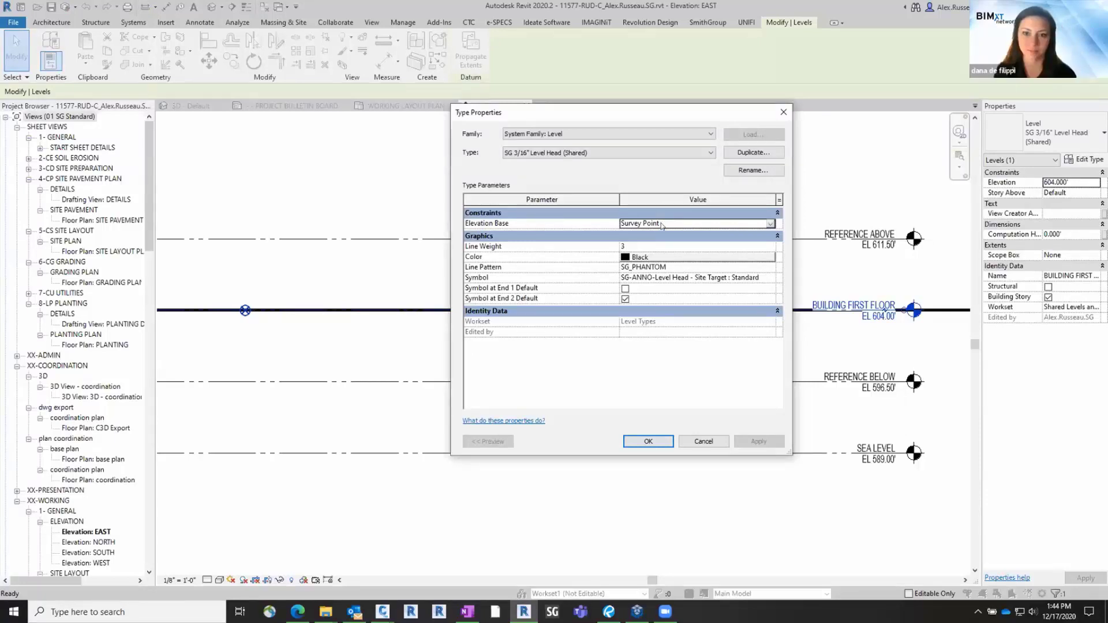
{"action": "left_click", "coordinate": [770, 225]}
{"action": "left_click", "coordinate": [770, 224]}
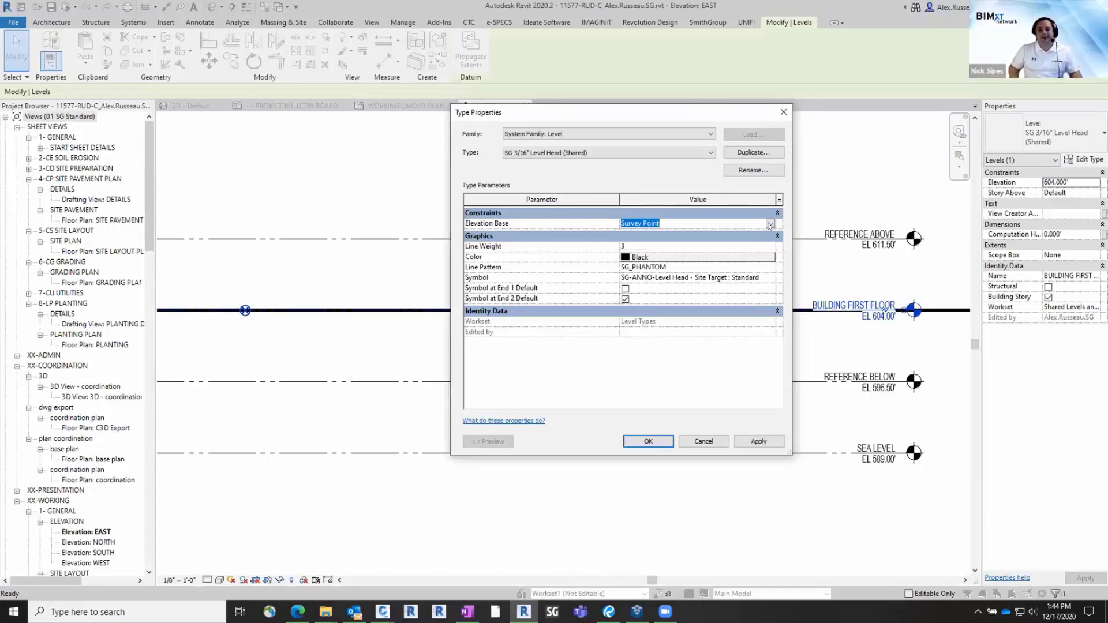
{"action": "left_click", "coordinate": [770, 225]}
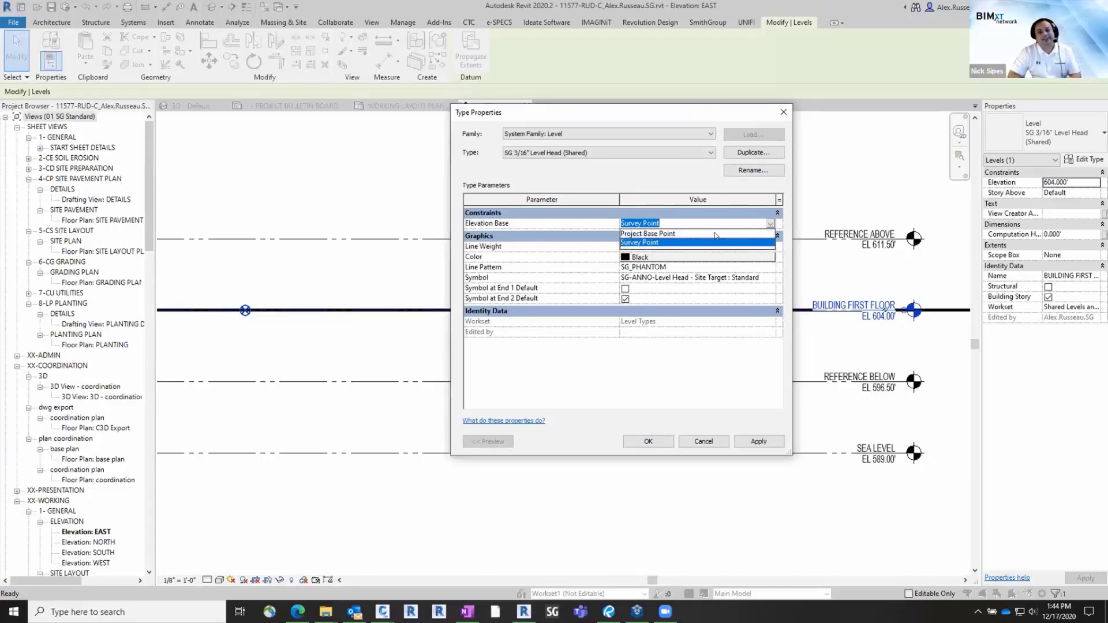
{"action": "left_click", "coordinate": [716, 234]}
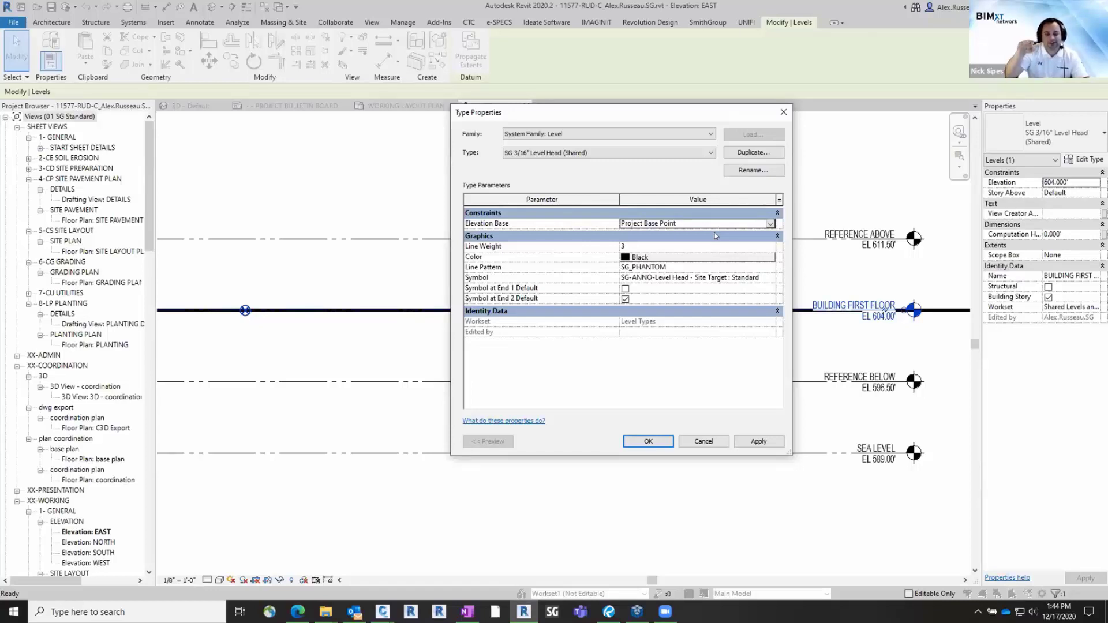
{"action": "left_click", "coordinate": [723, 226]}
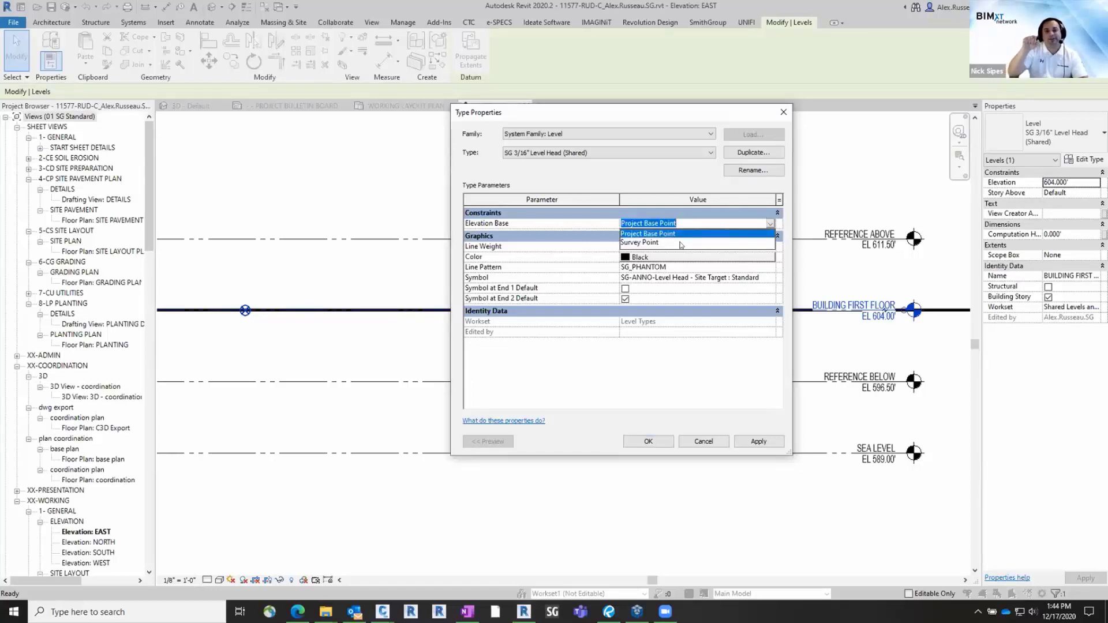
{"action": "left_click", "coordinate": [654, 243]}
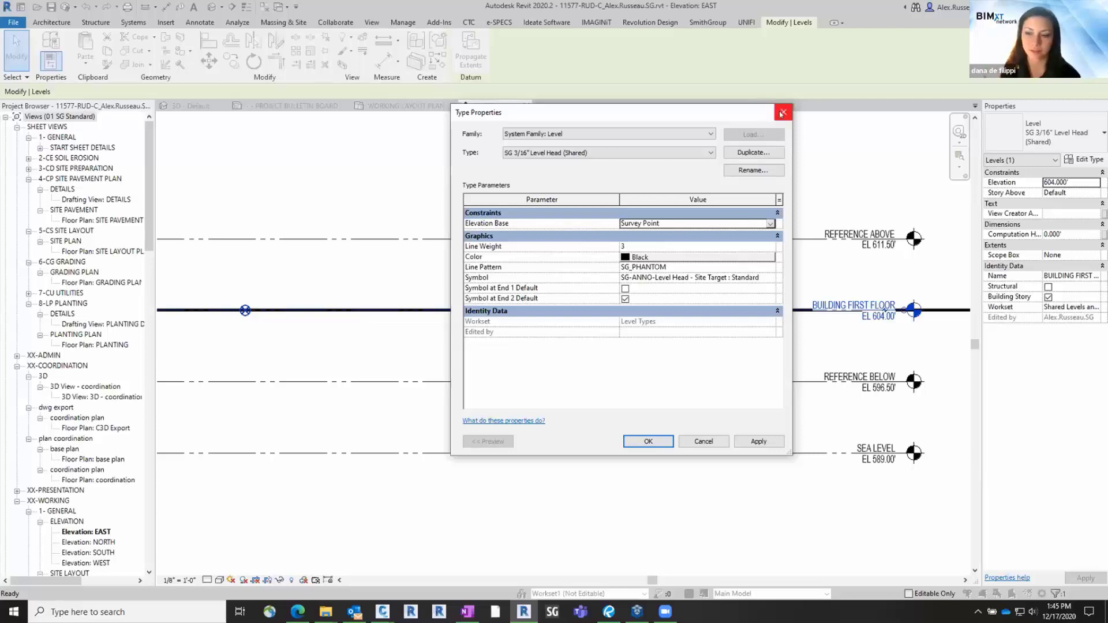
{"action": "left_click", "coordinate": [700, 441]}
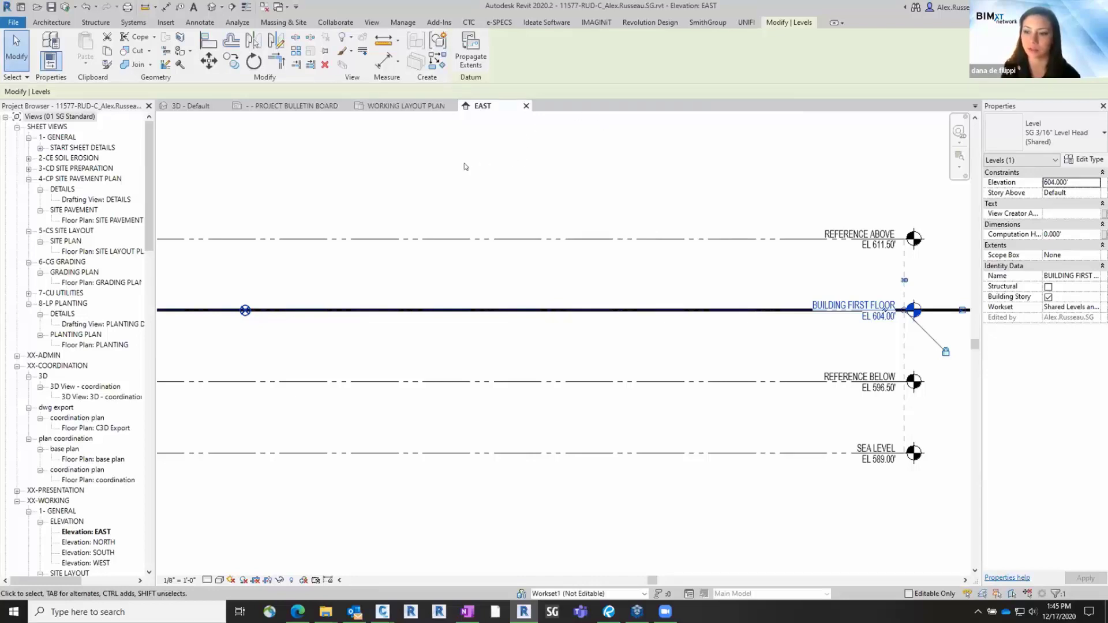
- Set the elevation of the SEA LEVEL level to 0 in the EAST elevation
{"action": "left_click", "coordinate": [390, 107]}
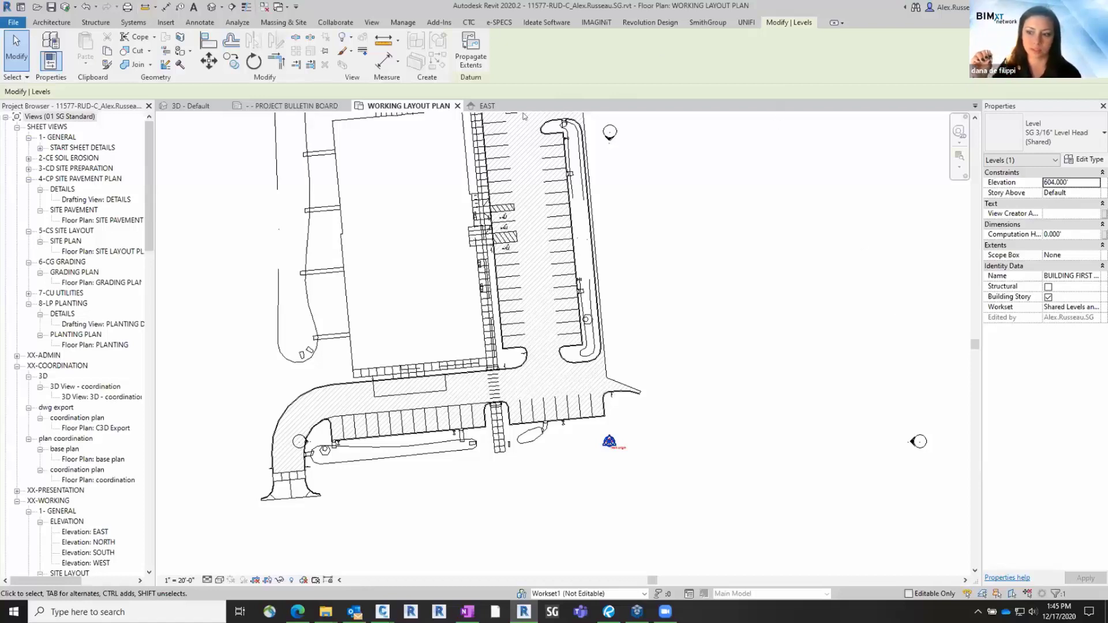
{"action": "left_click", "coordinate": [485, 106]}
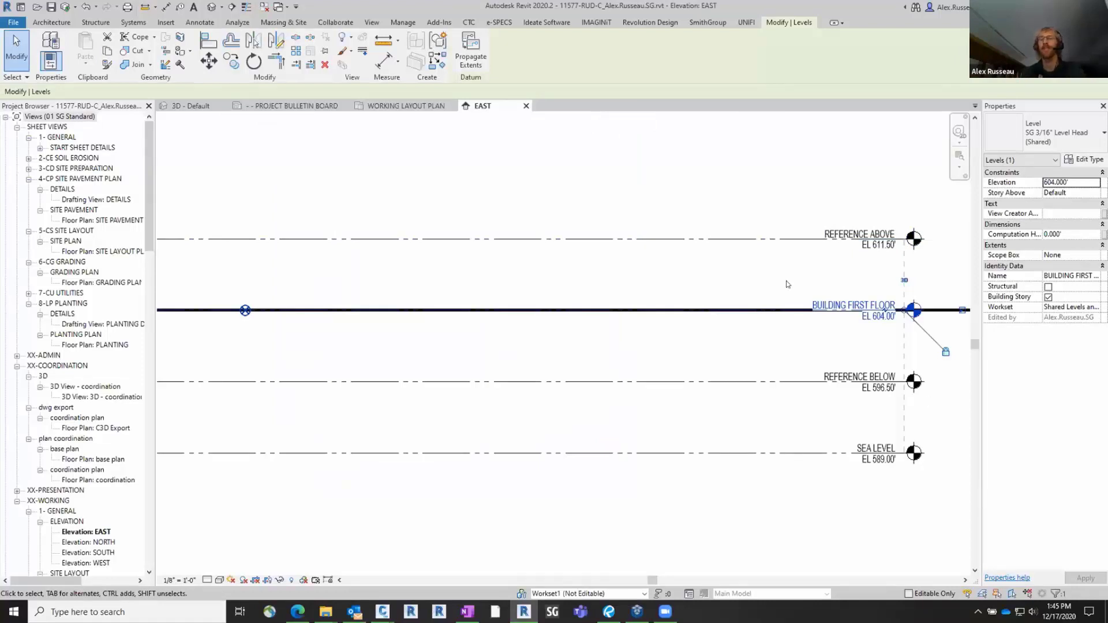
{"action": "middle_click_drag", "start_coordinate": [799, 307], "coordinate": [754, 241]}
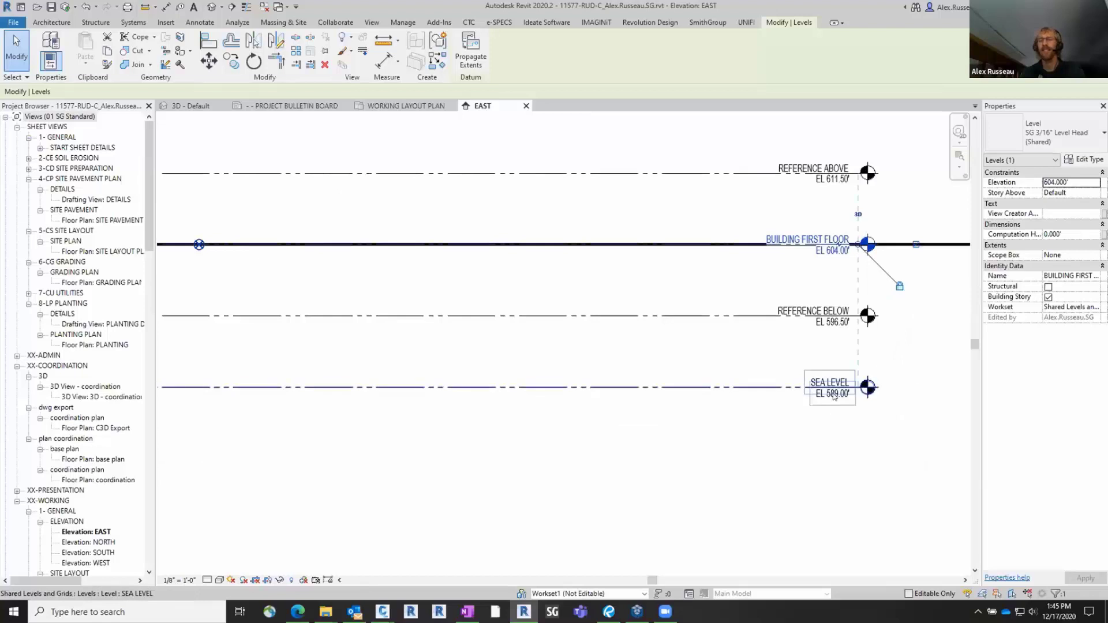
{"action": "left_click", "coordinate": [832, 394]}
{"action": "left_click", "coordinate": [835, 395]}
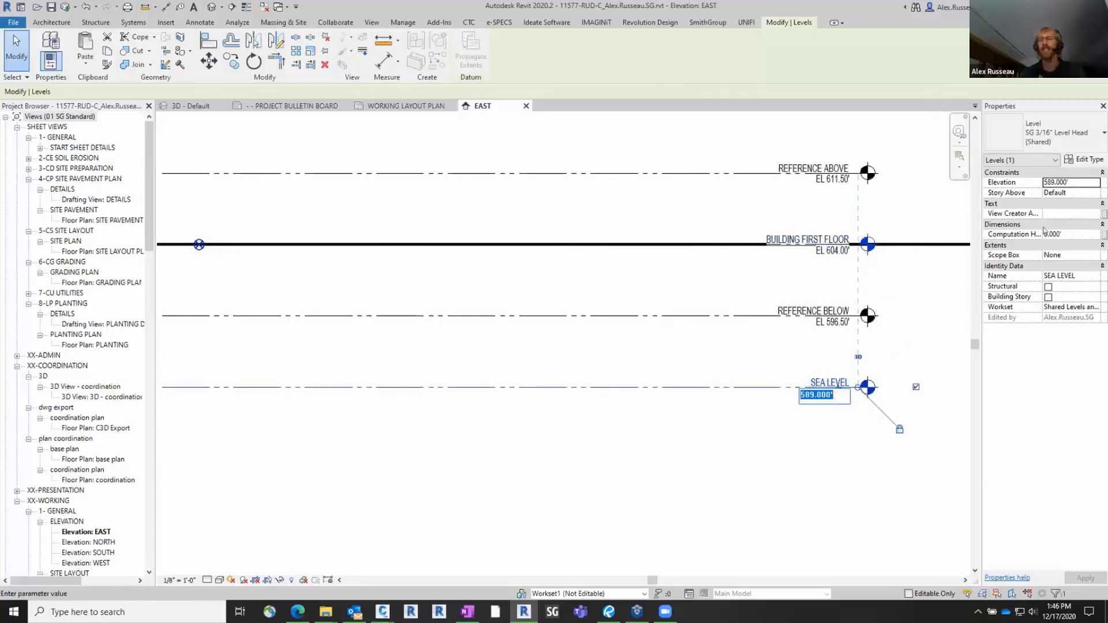
{"action": "left_click", "coordinate": [1077, 179]}
{"action": "type", "text": "0"}
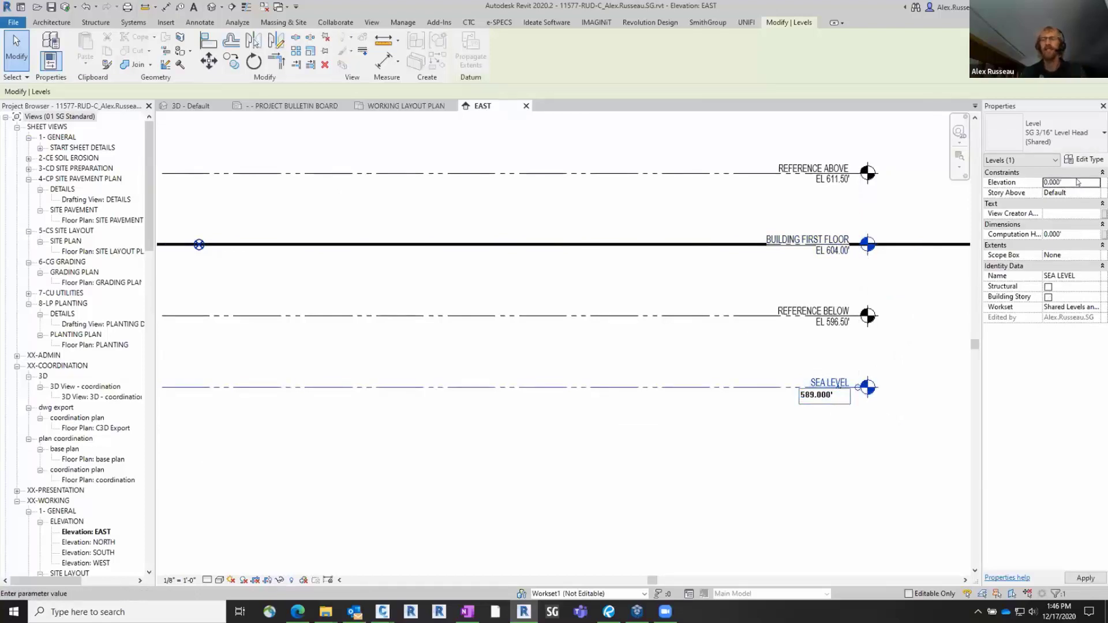
{"action": "left_click", "coordinate": [699, 374]}
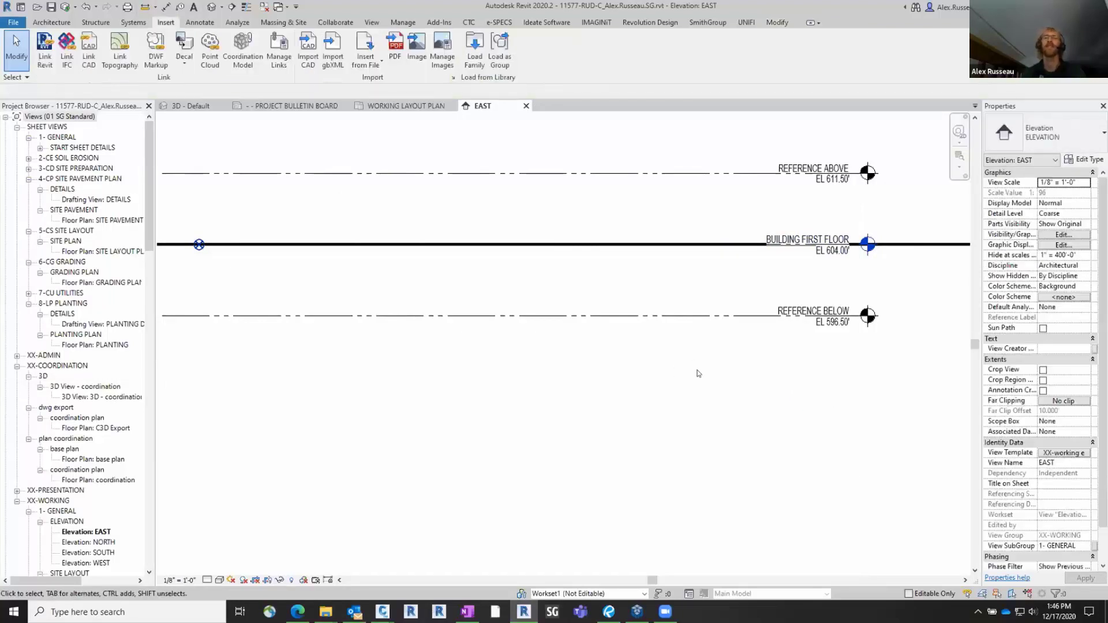
- View the completed 11577-RUD-C-final.rvt model in its default 3D view, dismissing the save reminder
{"action": "left_click", "coordinate": [186, 106]}
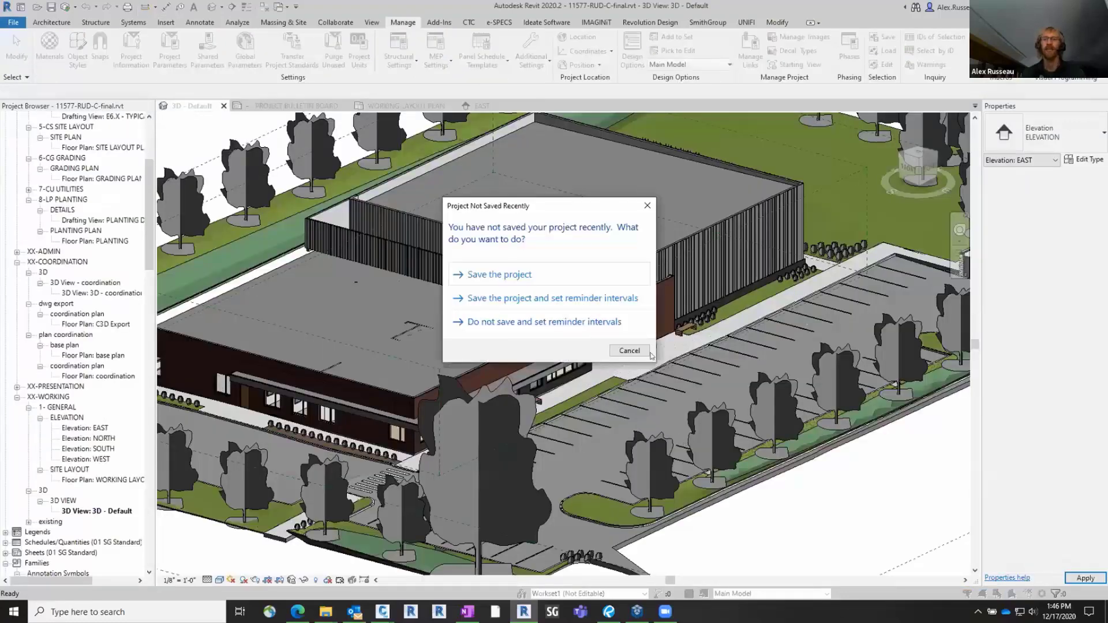
{"action": "left_click", "coordinate": [647, 206]}
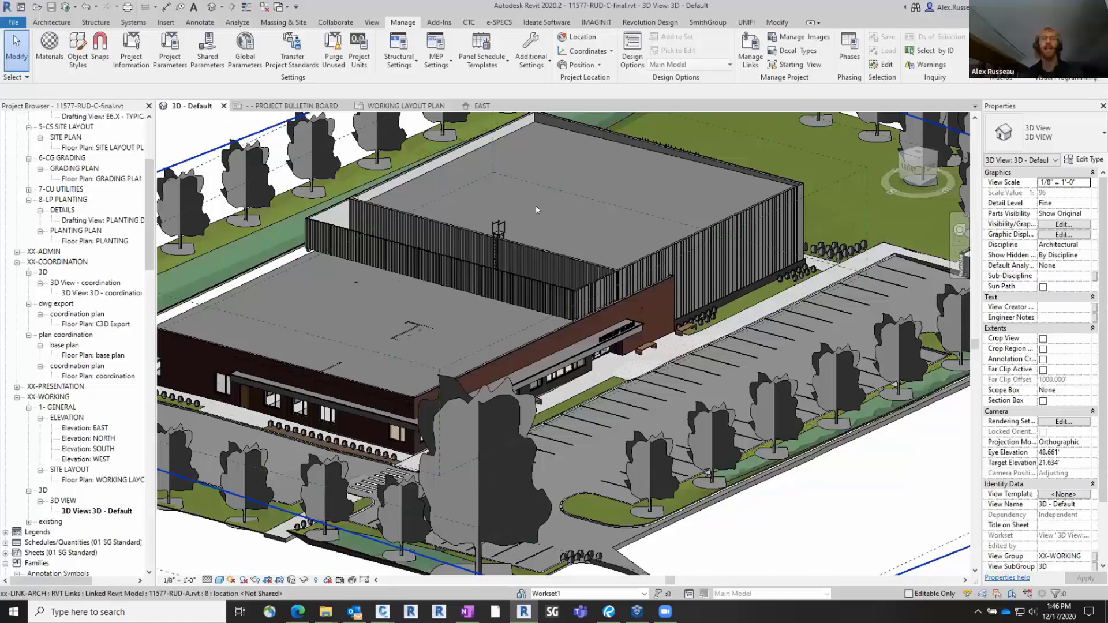
- Place a Northing Easting (w-Elevations) spot coordinate on the parking lot corner nearest the revit origin in the WORKING LAYOUT PLAN
{"action": "left_click", "coordinate": [408, 105]}
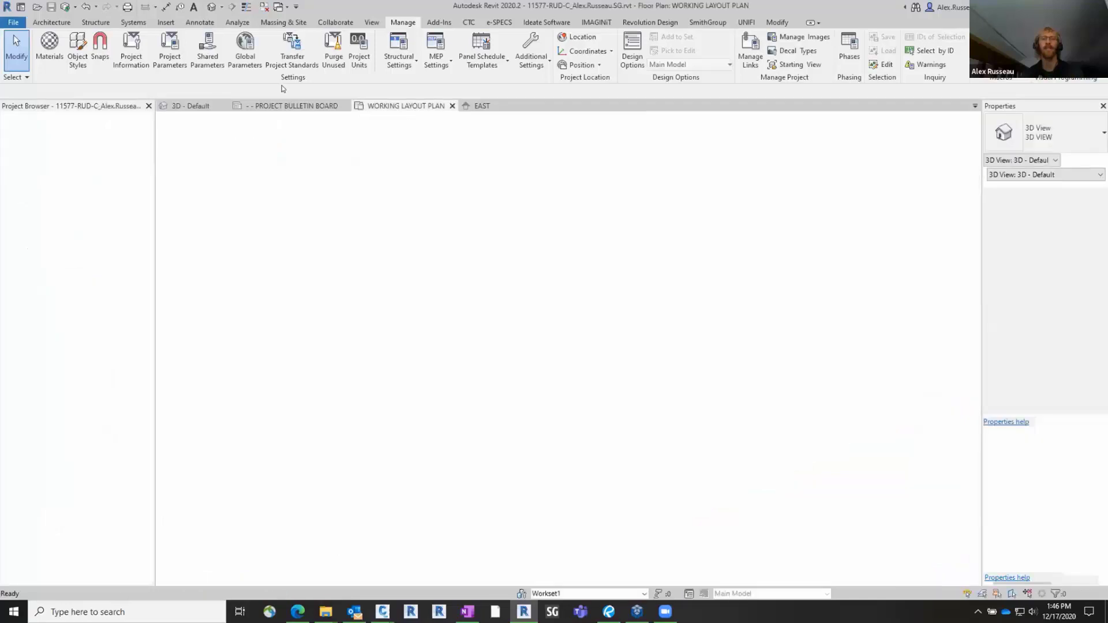
{"action": "left_click", "coordinate": [199, 22]}
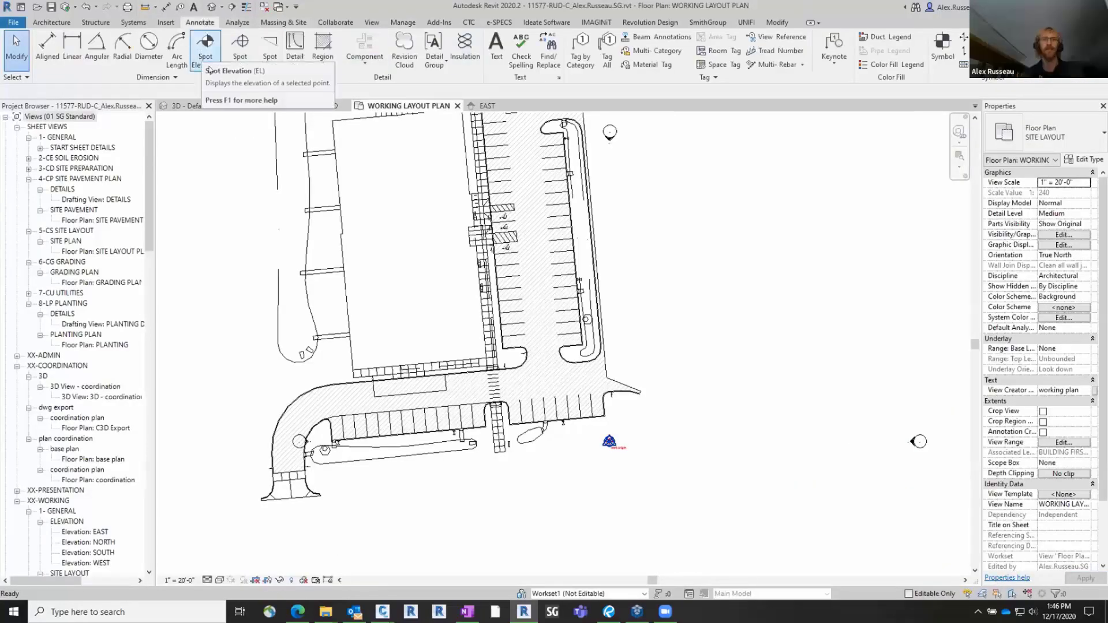
{"action": "left_click", "coordinate": [240, 49]}
{"action": "scroll", "coordinate": [625, 459], "scroll_direction": "up", "scroll_amount": 3}
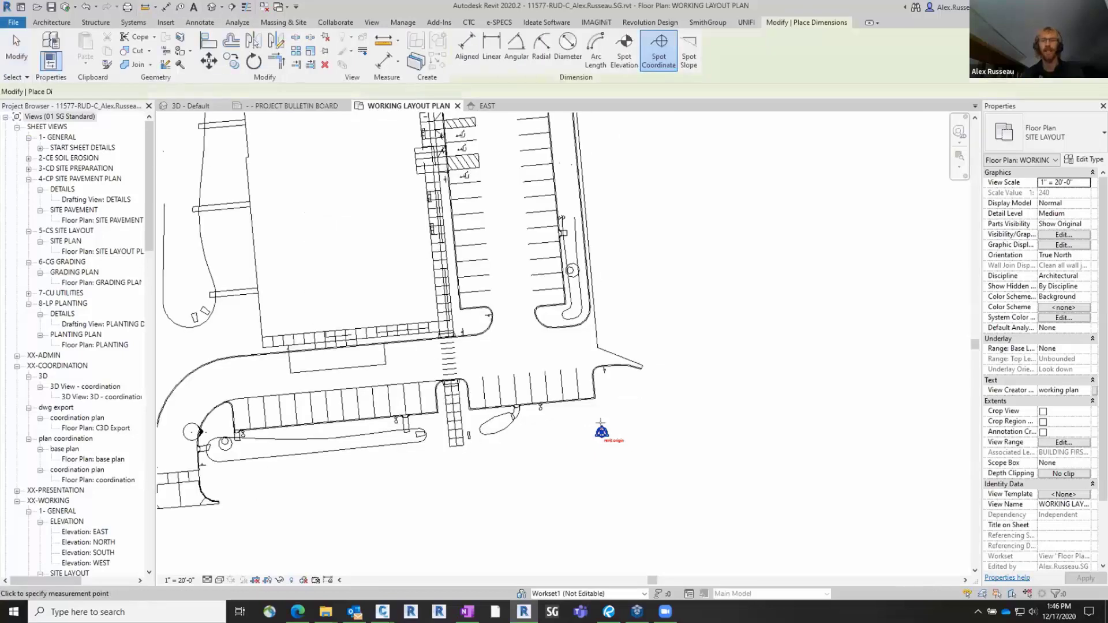
{"action": "left_click", "coordinate": [585, 371]}
{"action": "left_click", "coordinate": [560, 412]}
{"action": "left_click", "coordinate": [542, 412]}
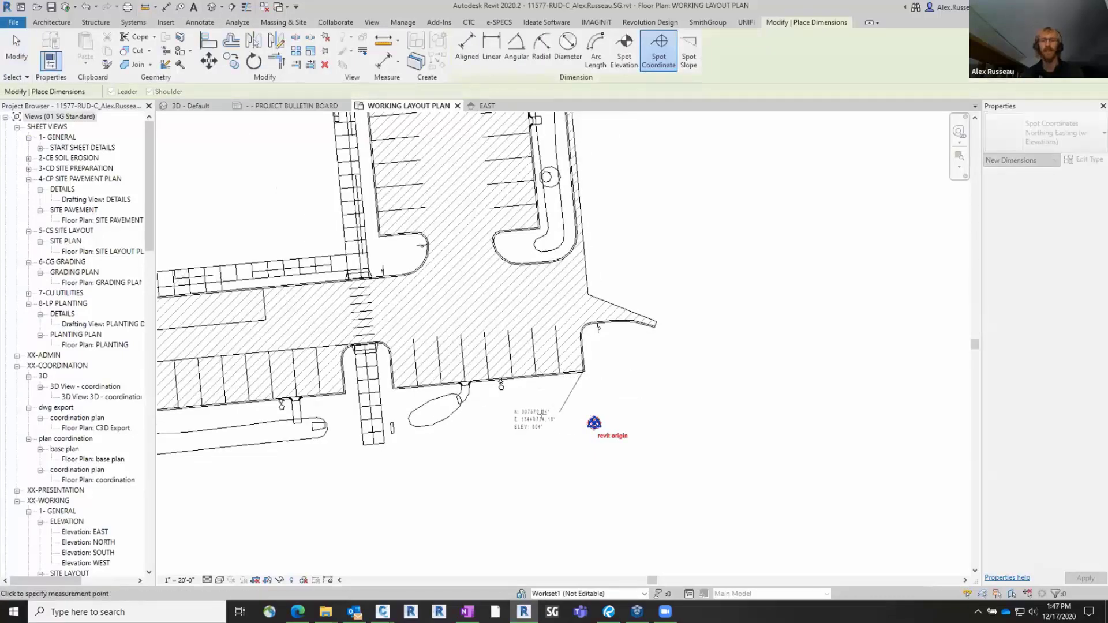
{"action": "scroll", "coordinate": [541, 415], "scroll_direction": "up", "scroll_amount": 4}
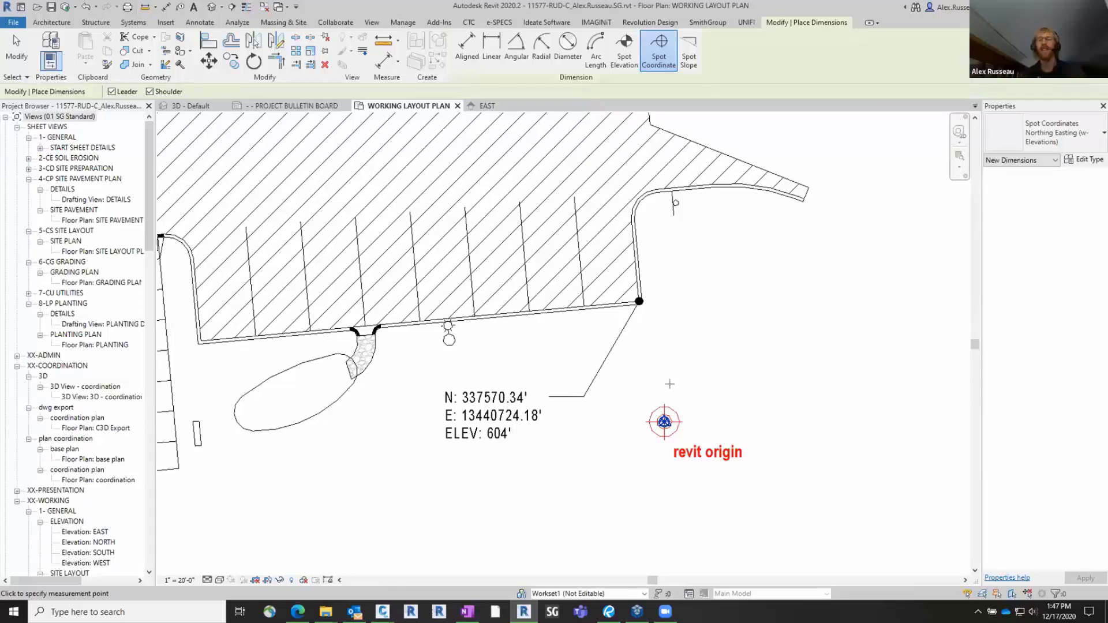
{"action": "key", "text": "Escape"}
{"action": "key", "text": "Escape"}
- Examine the Project Base Point's shared coordinates and elevation beside the new spot coordinate, leaving its values unedited
{"action": "left_click", "coordinate": [665, 422]}
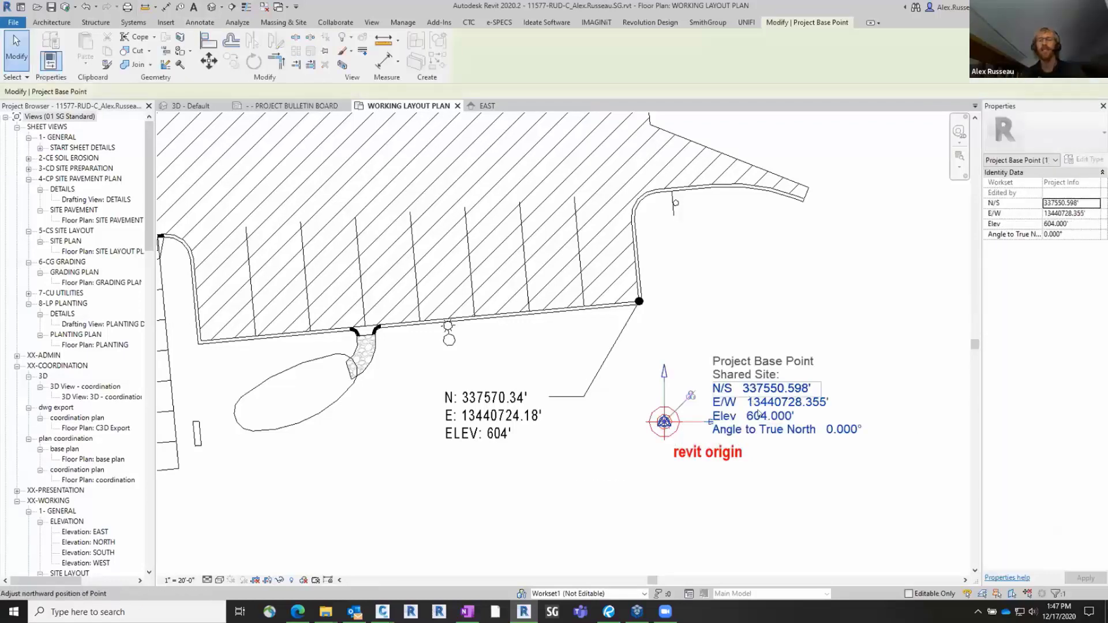
{"action": "key", "text": "Tab"}
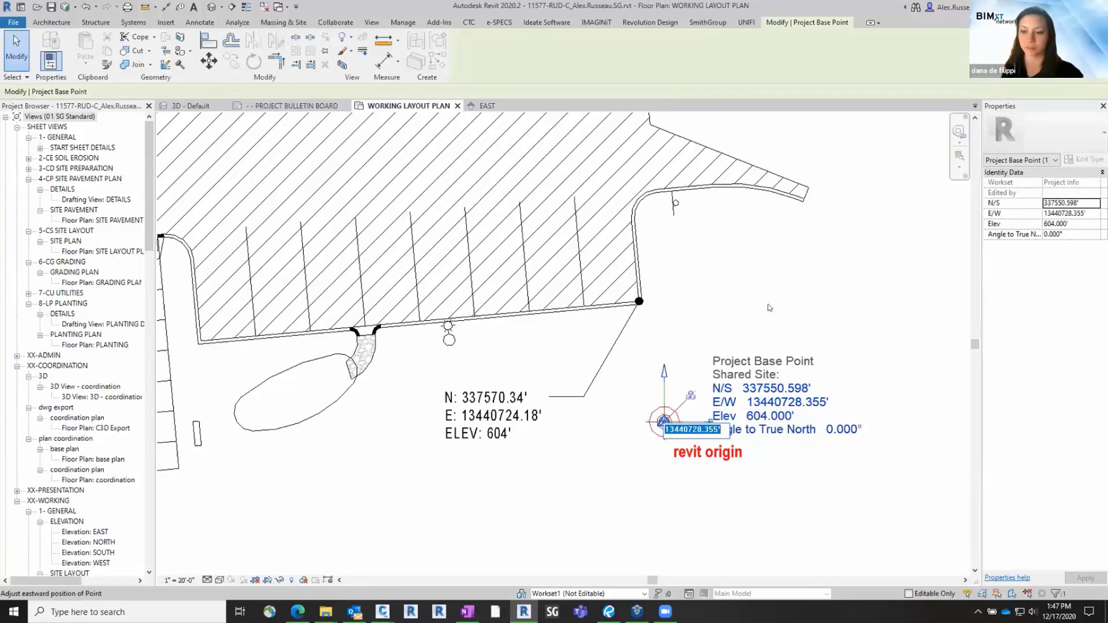
{"action": "key", "text": "Escape"}
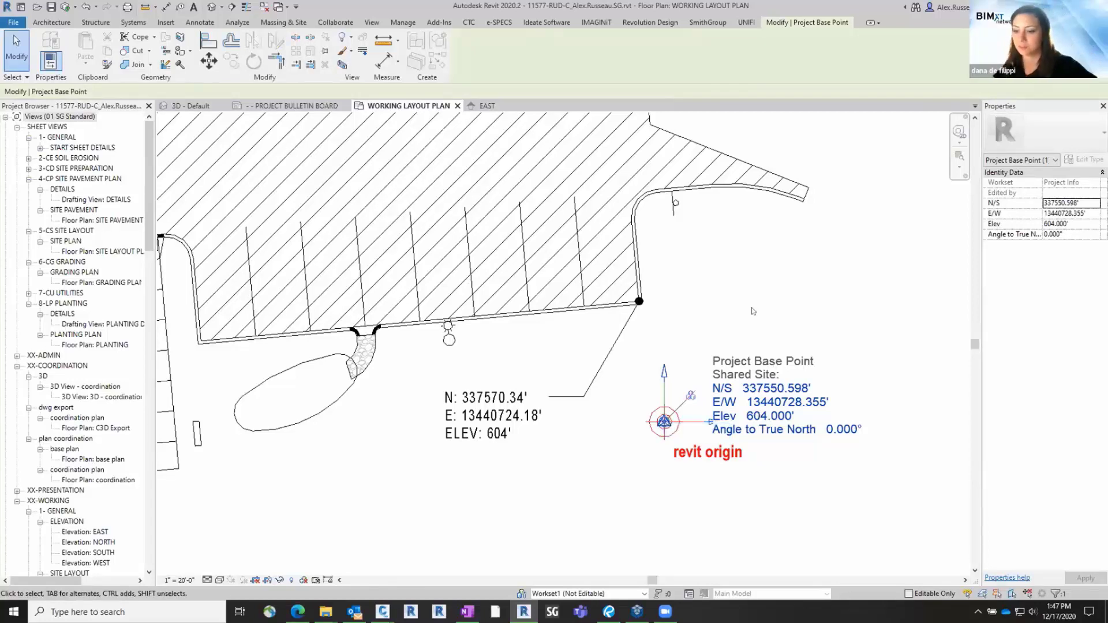